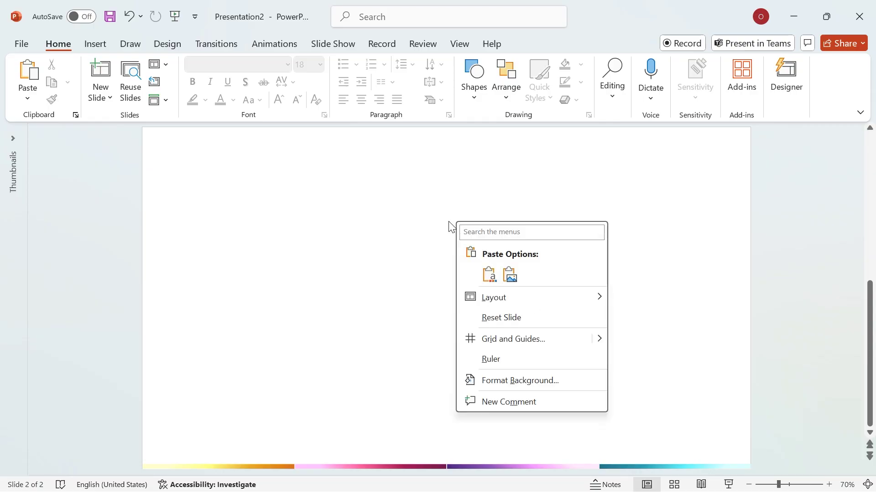
Fill the slide background with the custom colour RGB 35, 25, 45 (#23192D)
left_click(514, 382)
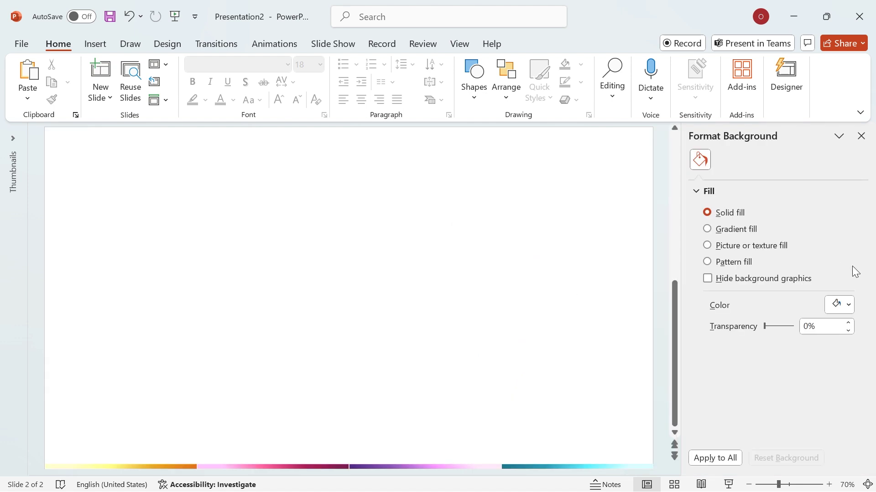
left_click(847, 305)
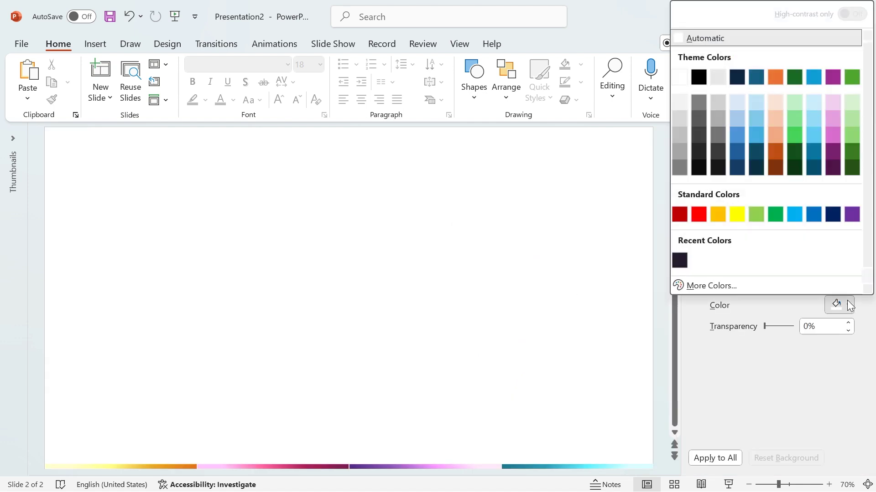
left_click(737, 285)
left_click(407, 144)
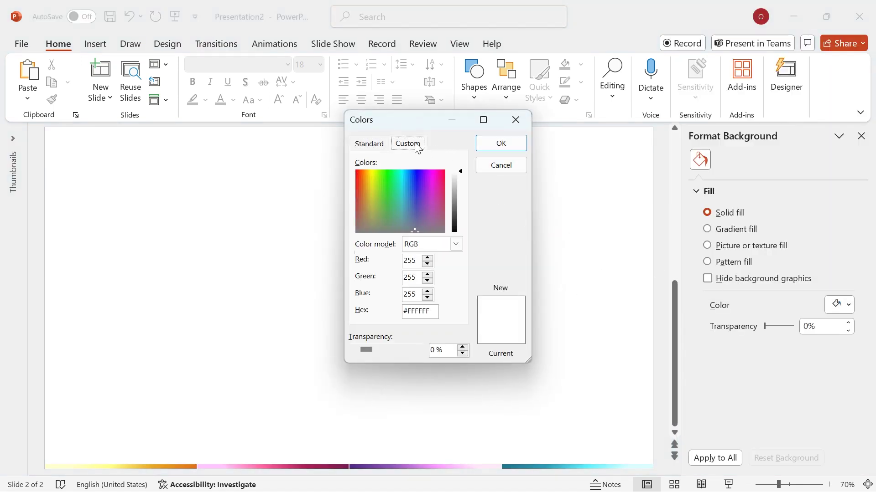
left_click_drag(417, 261, 394, 261)
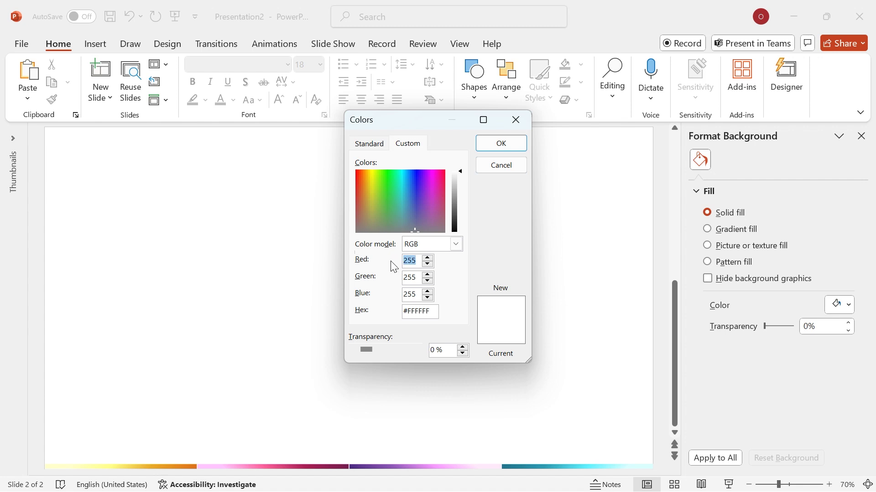
type("35")
left_click_drag(417, 278, 361, 294)
type("25")
type("45")
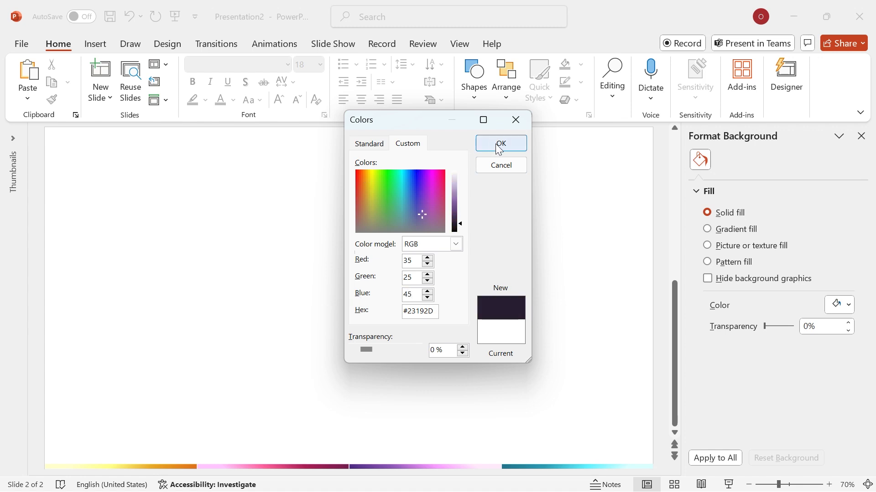
left_click(500, 144)
left_click(862, 136)
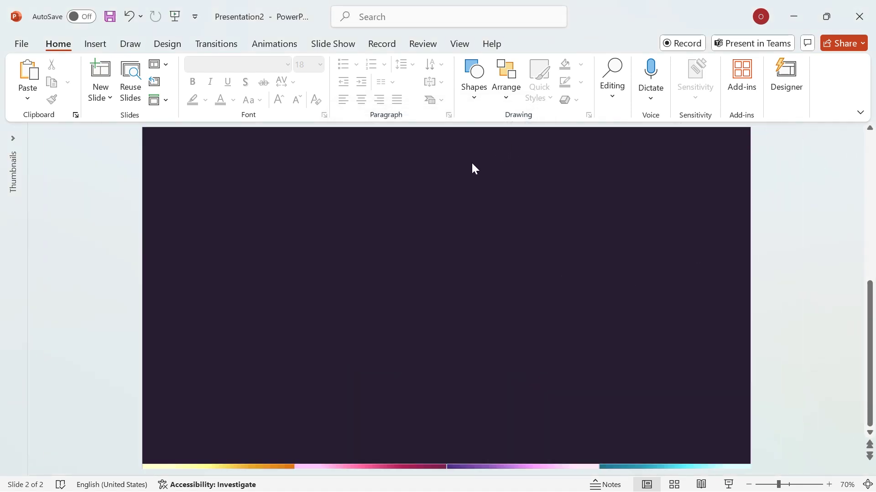
Turn on the slide guides and draw a large circle in the slide's middle
left_click(457, 44)
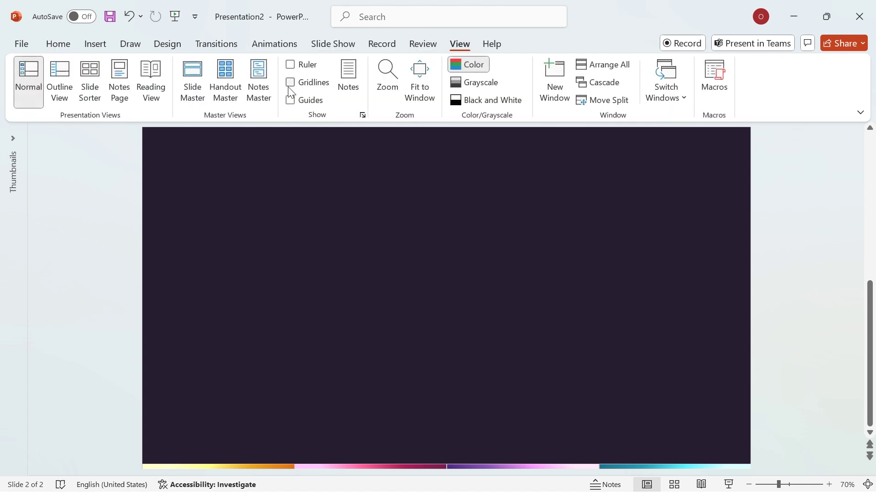
left_click(290, 101)
left_click(59, 44)
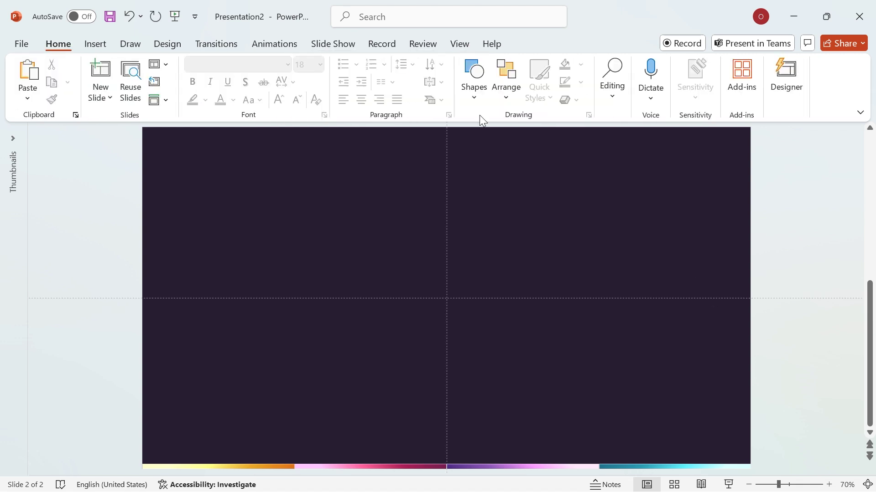
left_click(472, 94)
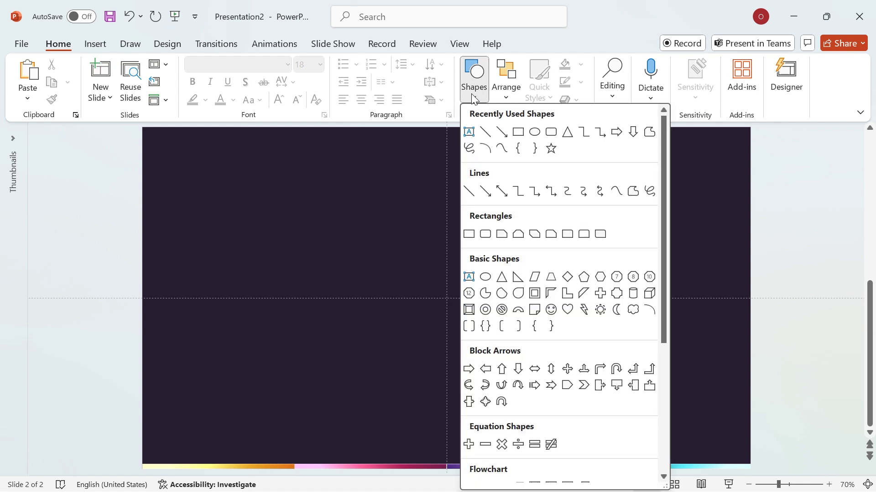
left_click(534, 132)
left_click_drag(333, 207, 526, 401)
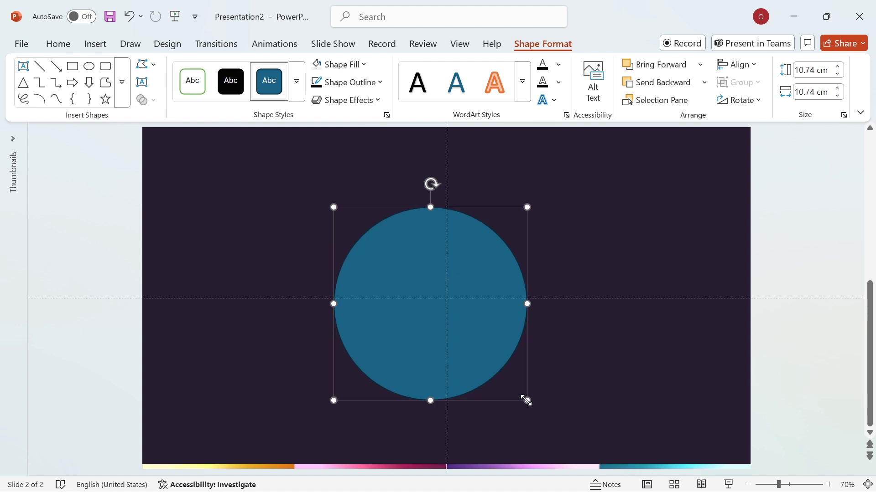
Resize the circle to 10.7 × 10.7 cm and centre it horizontally and vertically
left_click(837, 74)
left_click(837, 95)
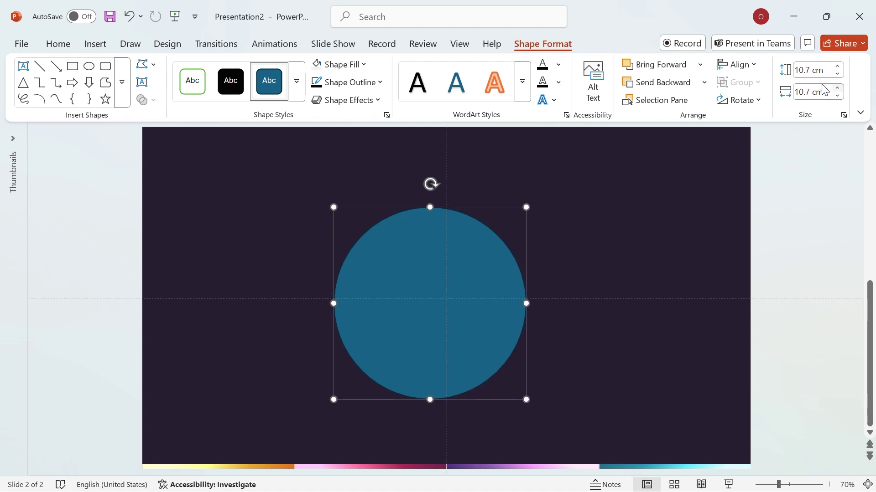
left_click(752, 66)
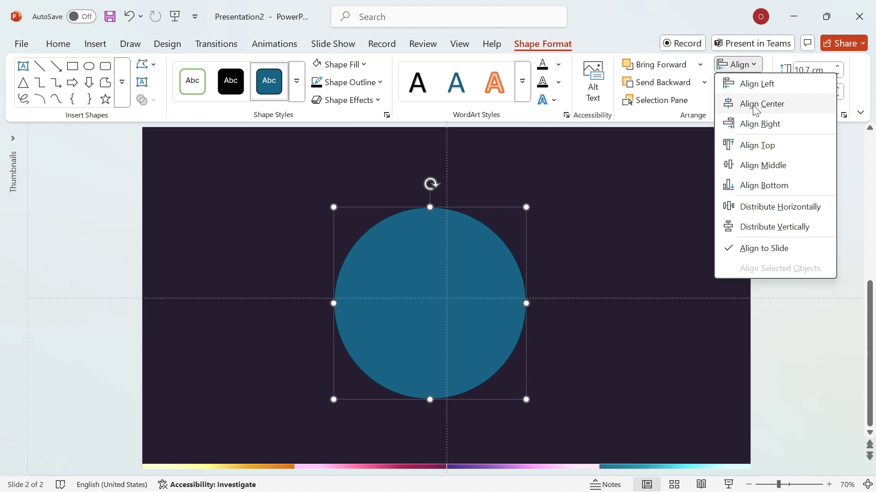
left_click(757, 101)
left_click(751, 68)
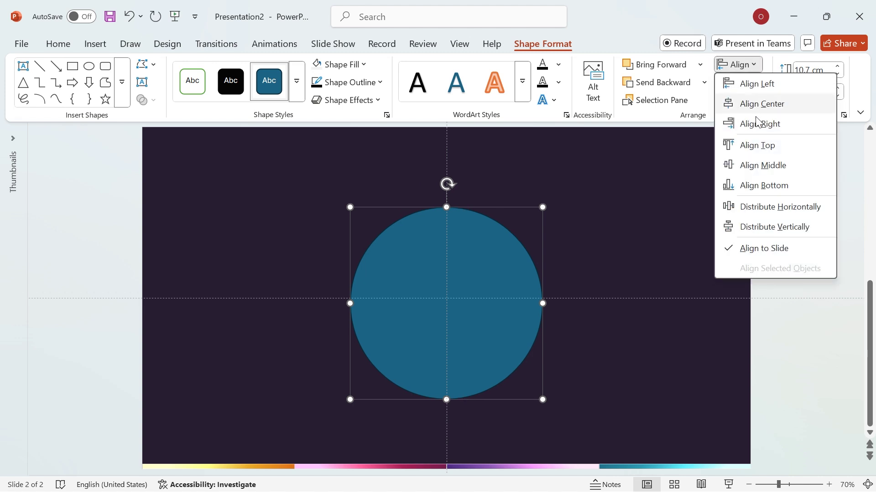
left_click(766, 167)
left_click(306, 209)
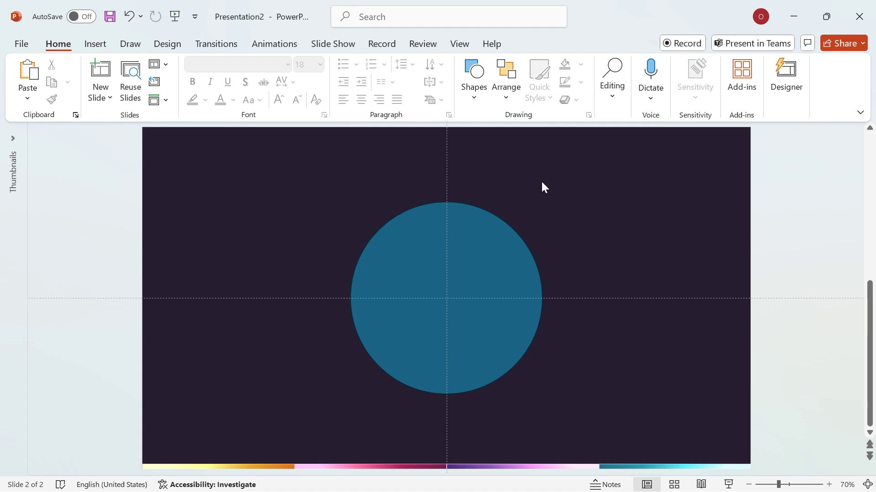
Draw an 8 cm rounded square over the circle's upper left with extra-round corners
left_click(473, 88)
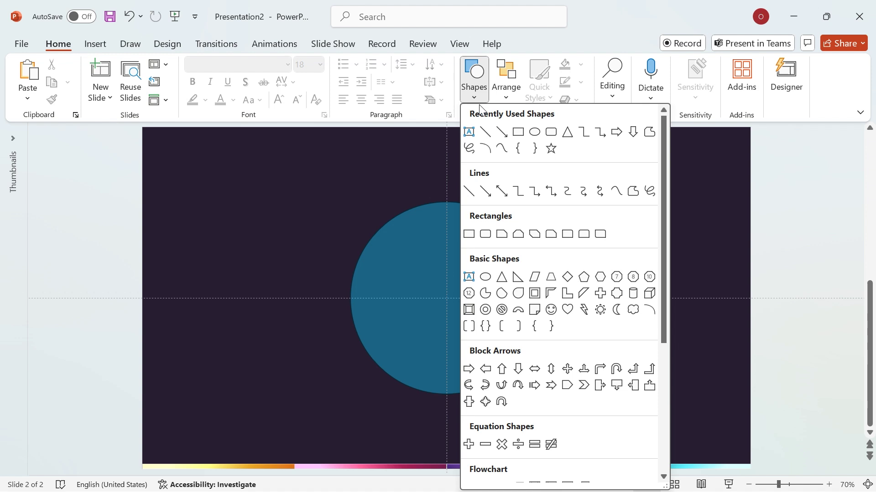
left_click(551, 134)
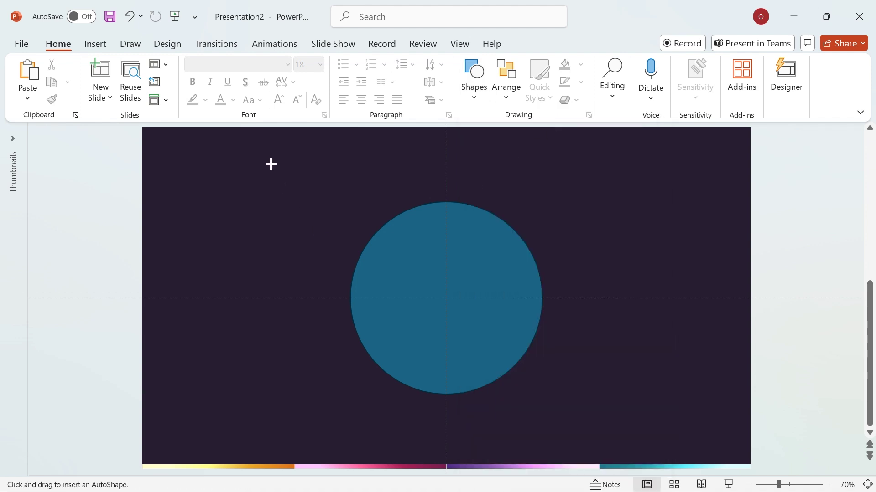
left_click_drag(271, 164, 408, 295)
left_click_drag(366, 226, 304, 295)
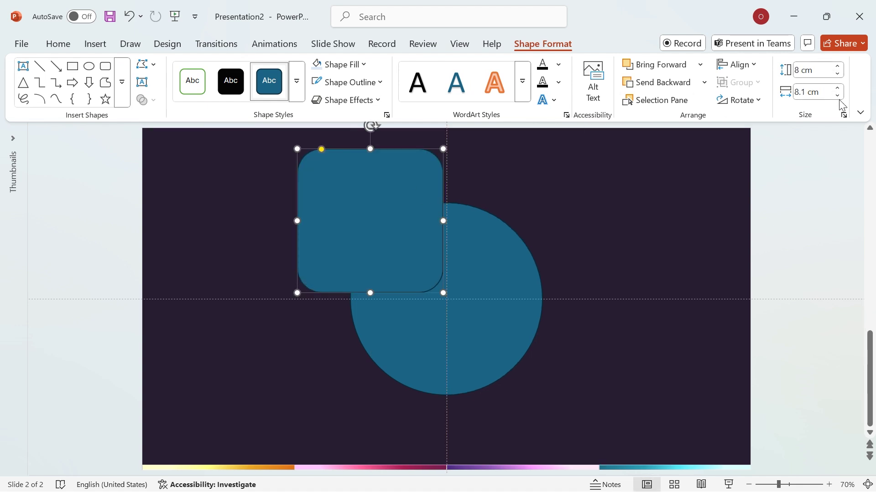
left_click(837, 96)
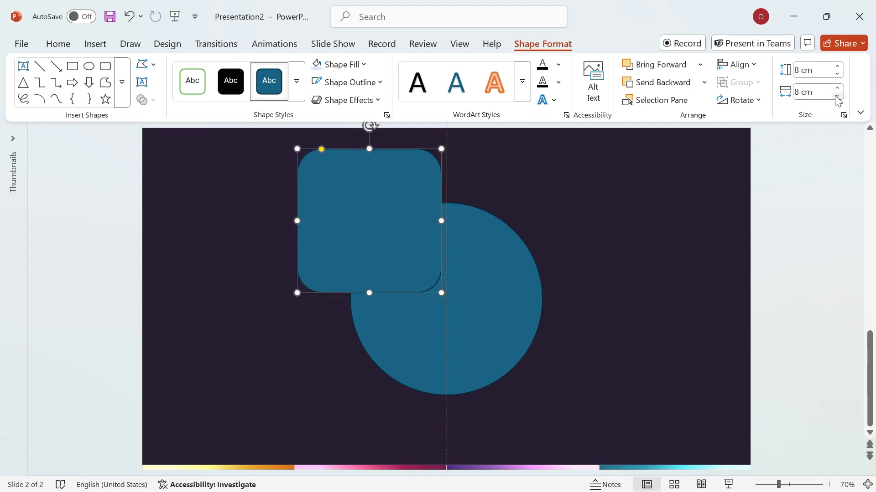
left_click_drag(403, 222, 400, 217)
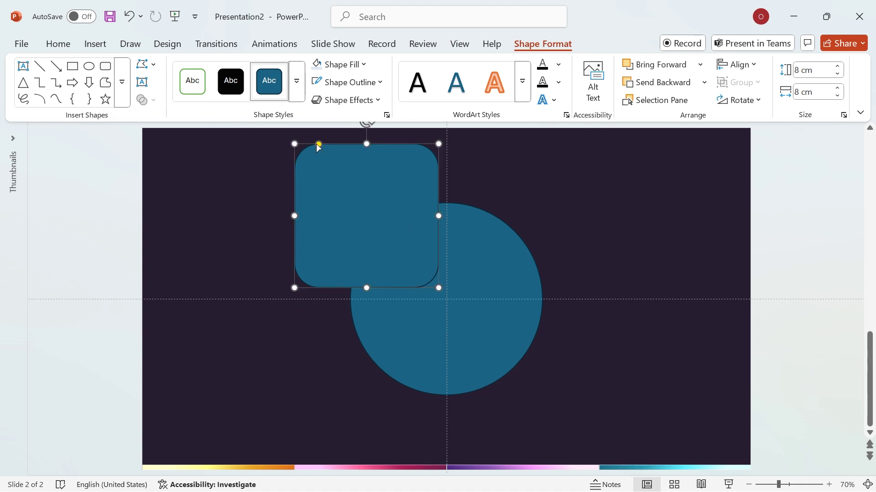
left_click_drag(320, 144, 336, 151)
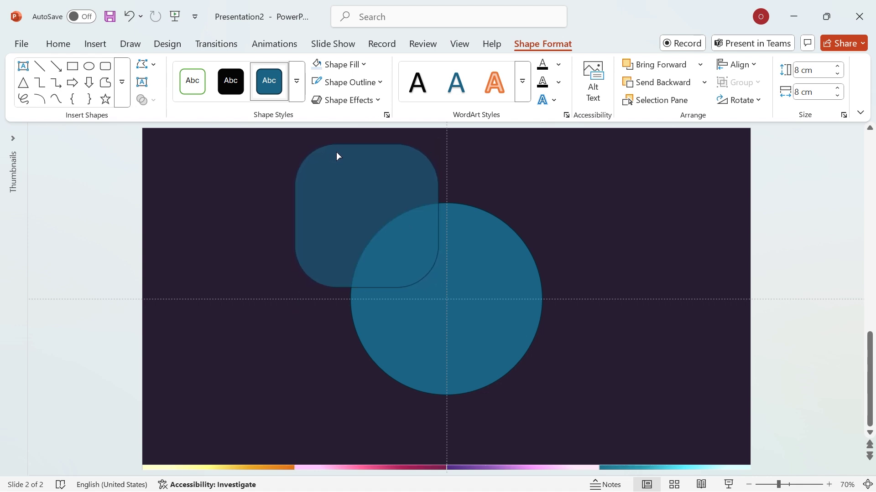
left_click_drag(336, 152, 336, 153)
left_click(599, 228)
left_click(377, 221)
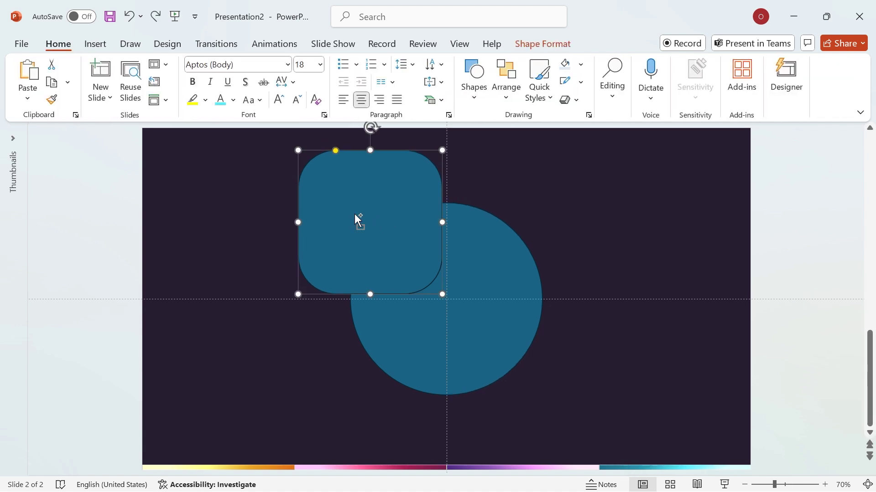
Copy the rounded square to the right, then copy both top squares downward to form a 2×2 grid
left_click_drag(356, 217, 502, 221)
left_click(676, 226)
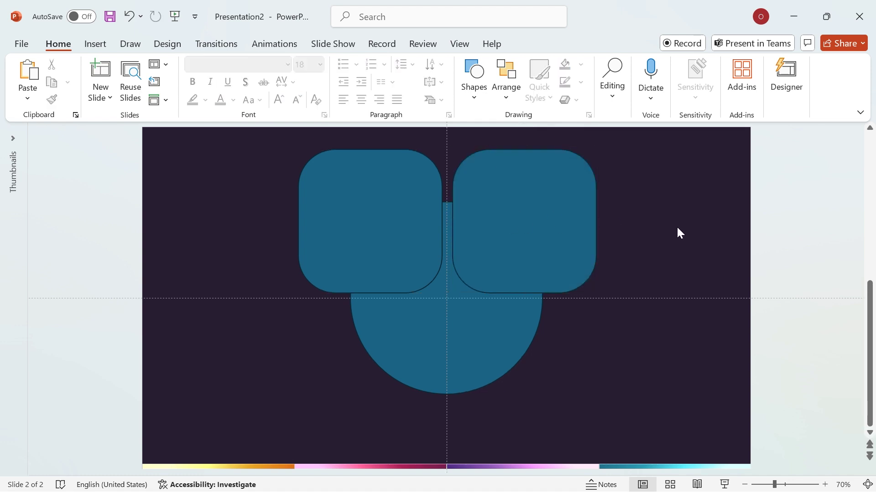
left_click(367, 218)
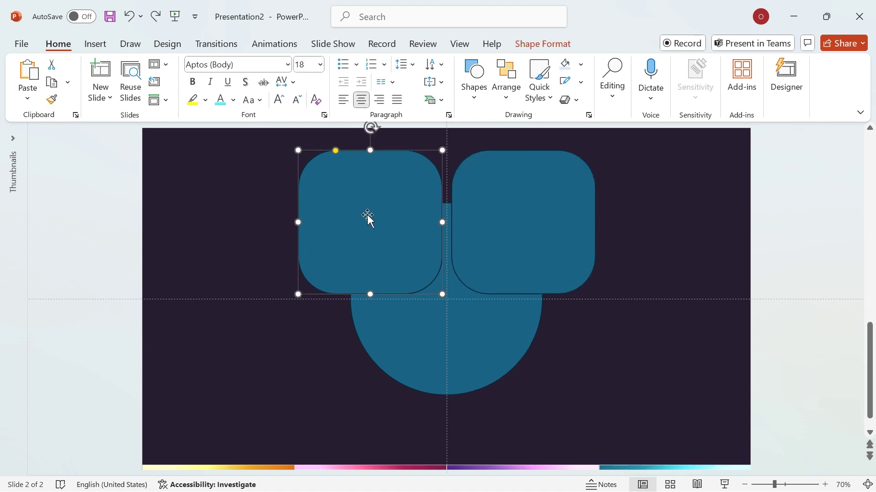
left_click(498, 216, "shift")
left_click_drag(518, 195, 493, 346)
left_click(633, 238)
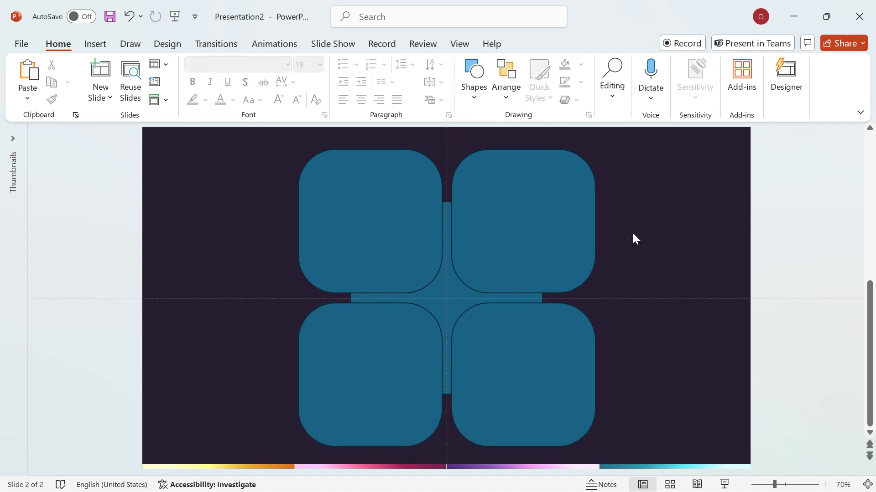
Draw a 1.1 cm circle at the top junction between the squares, aligned on the centre guide
left_click(474, 97)
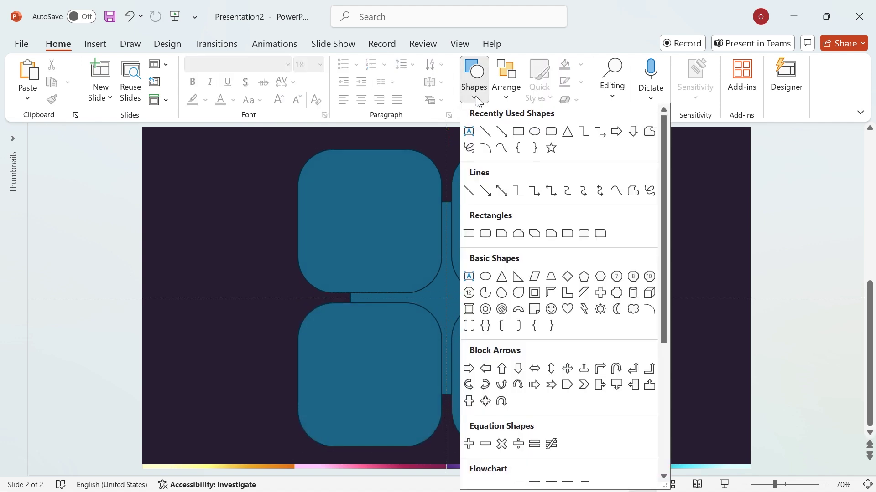
left_click(537, 134)
left_click_drag(438, 207, 459, 228)
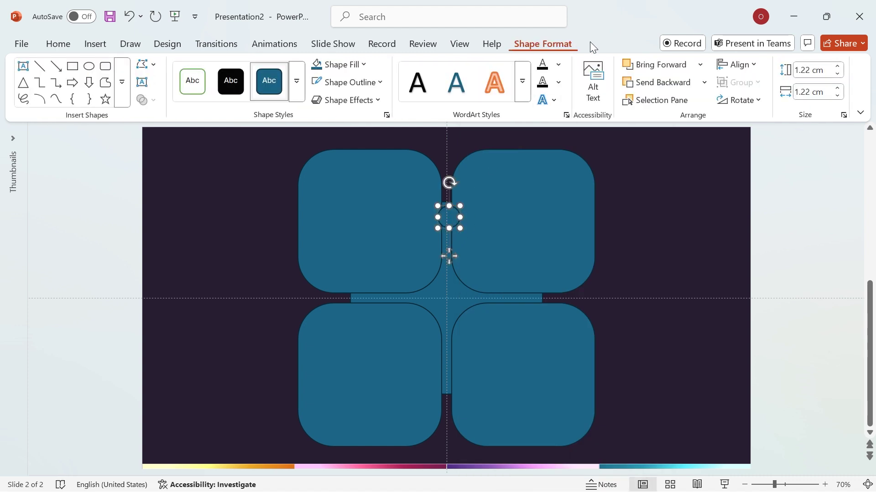
left_click(837, 73)
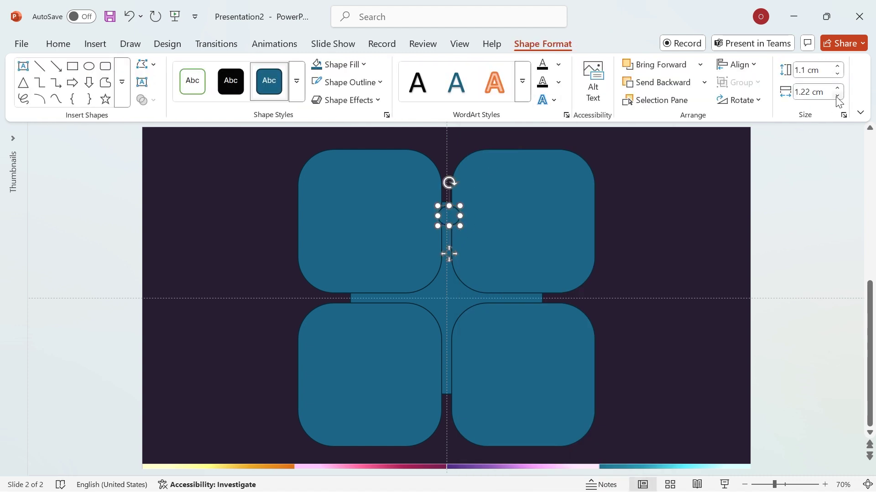
left_click(837, 96)
scroll(452, 216, "up", 8, "ctrl")
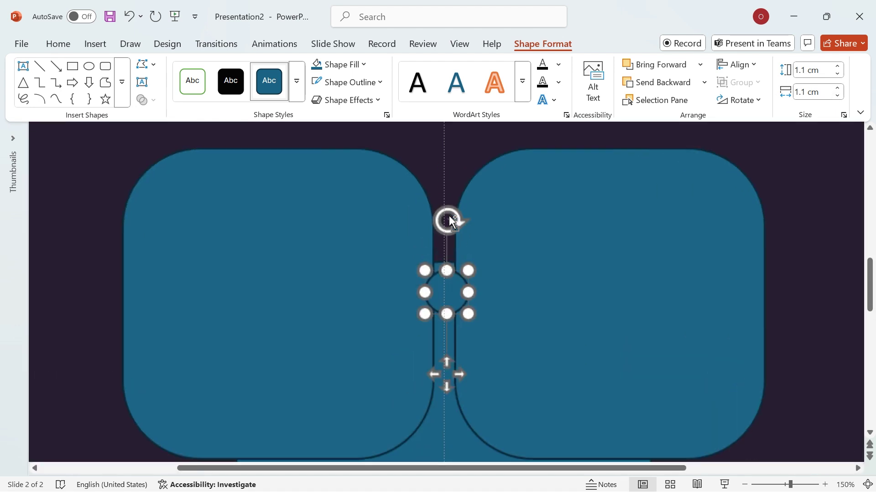
left_click_drag(453, 290, 454, 297)
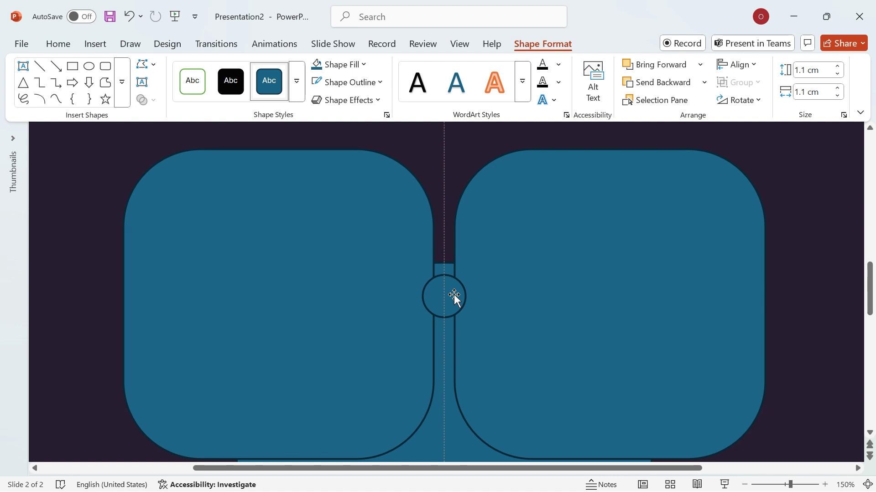
scroll(477, 267, "down", 8, "ctrl")
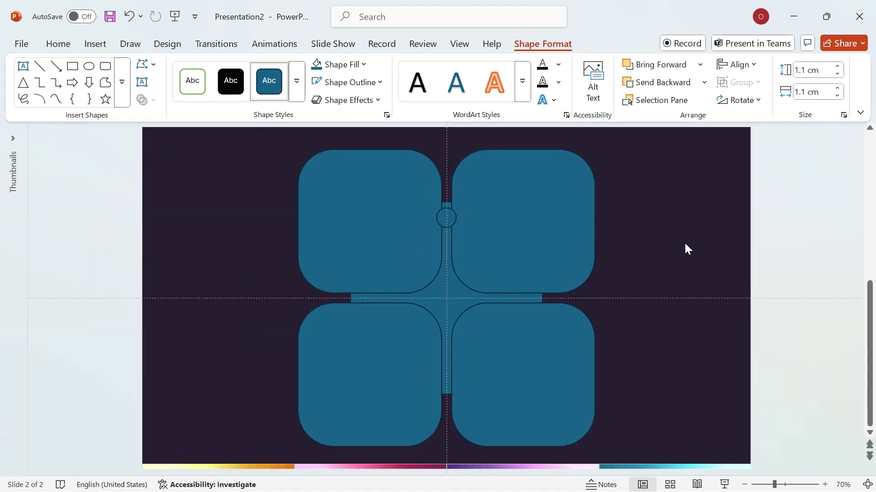
left_click(686, 248)
key("ctrl+z")
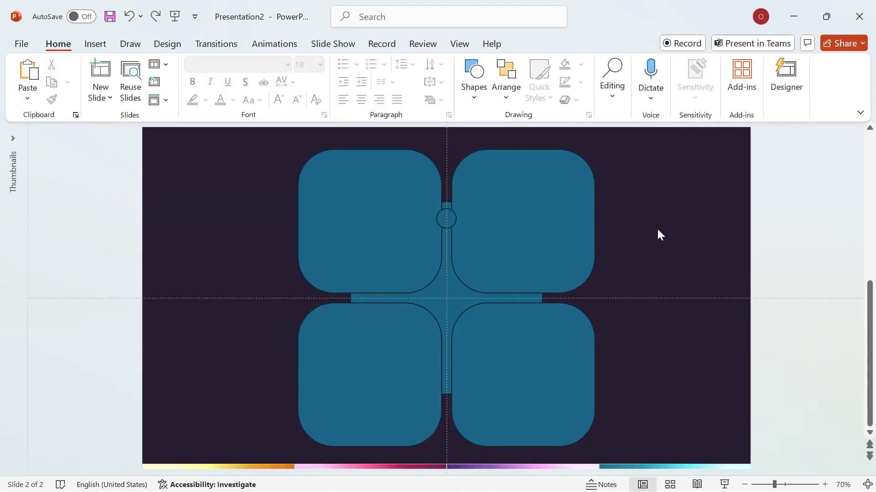
Copy the small circle to the bottom and side junctions between the squares
left_click(448, 218)
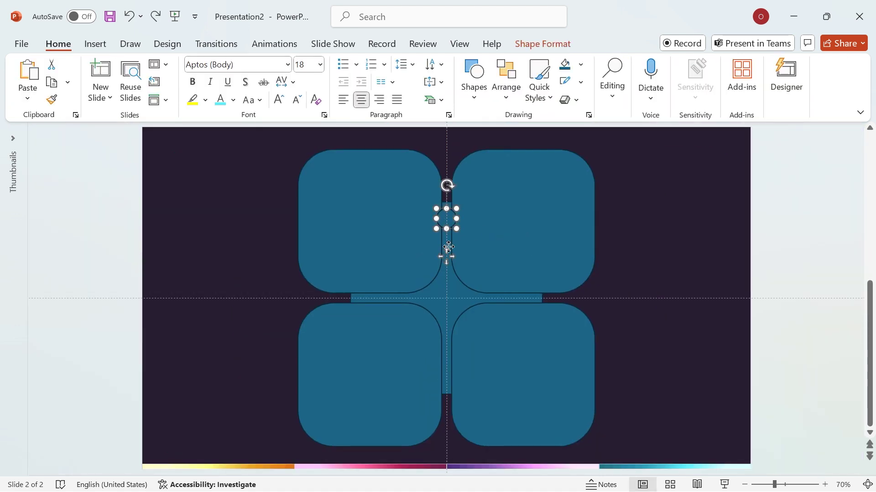
left_click_drag(447, 256, 429, 412)
left_click(661, 245)
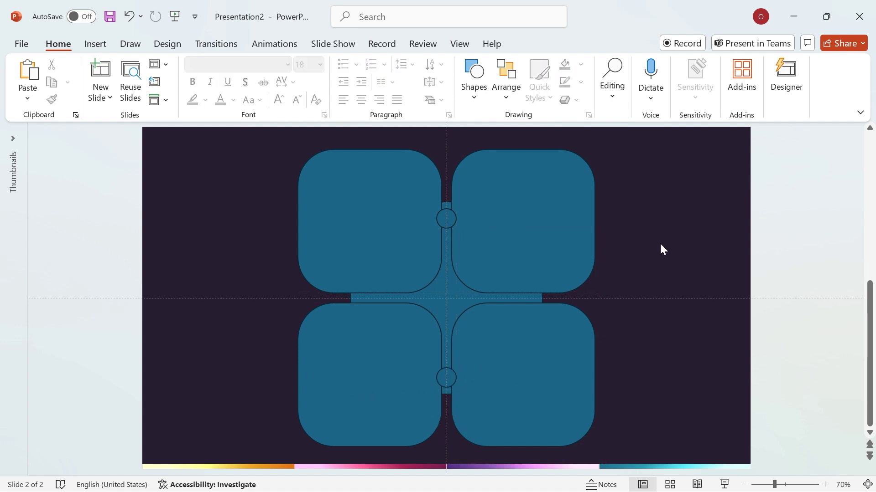
left_click_drag(447, 223, 524, 336)
left_click(665, 269)
Hide the guides, select all shapes and fragment them with Merge Shapes
left_click(459, 48)
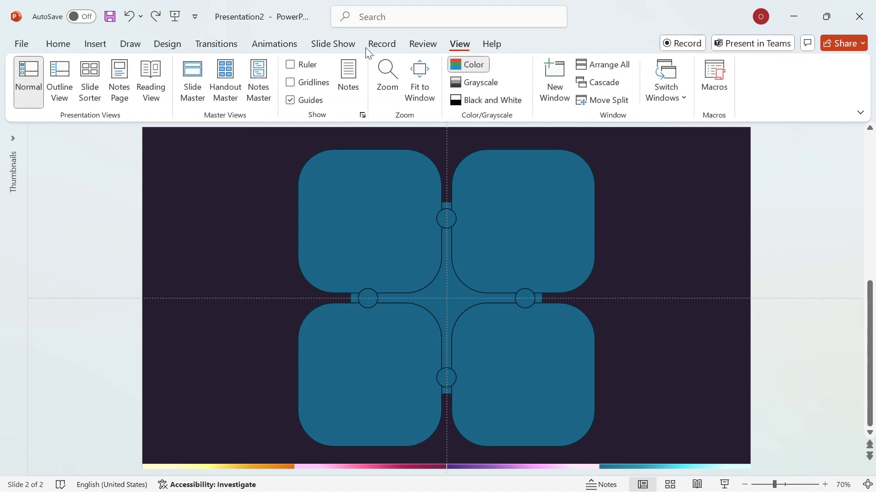
left_click(291, 101)
left_click(56, 44)
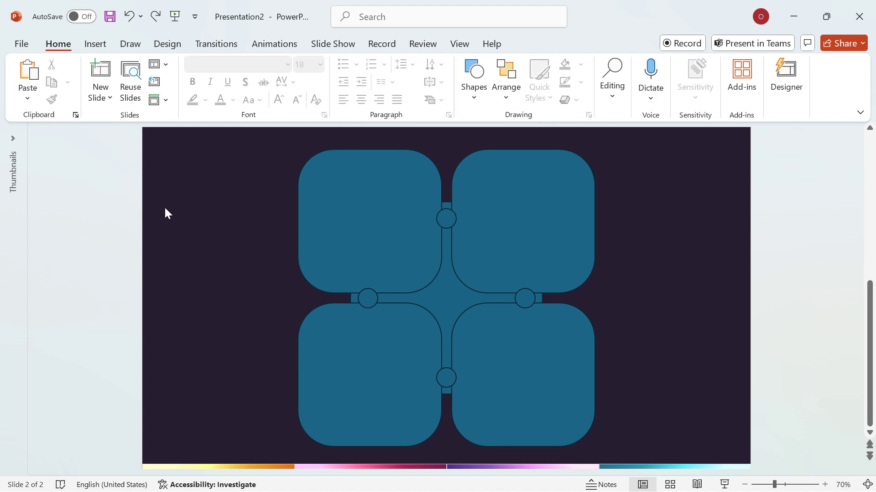
left_click_drag(183, 138, 624, 469)
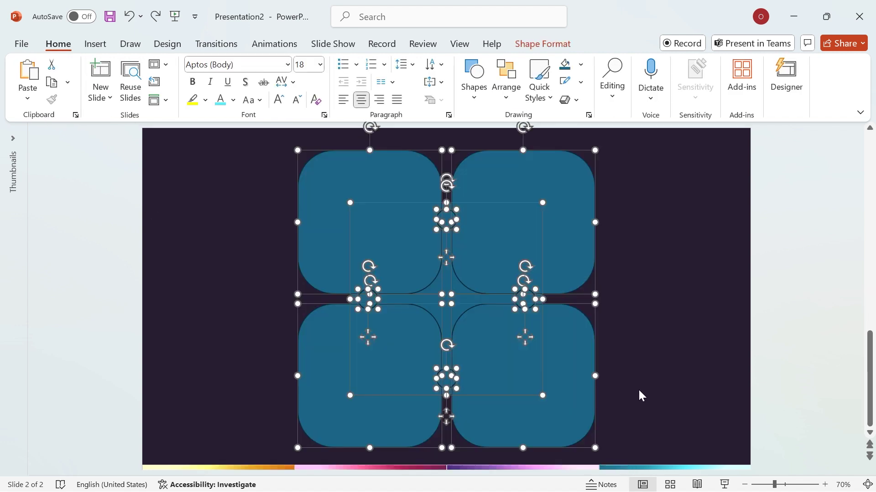
left_click(538, 46)
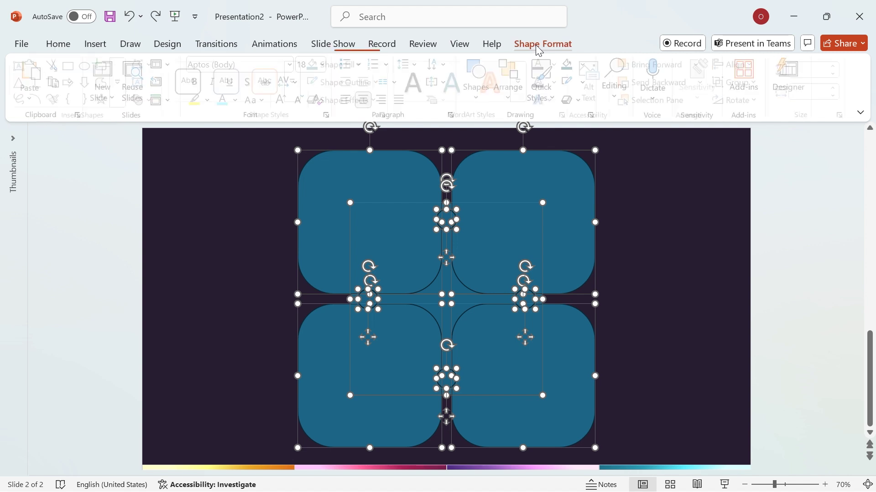
left_click(152, 100)
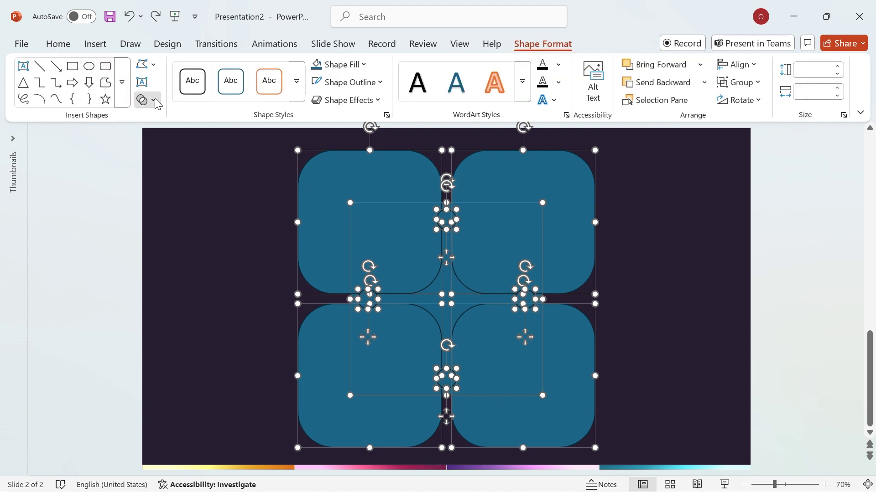
left_click(178, 158)
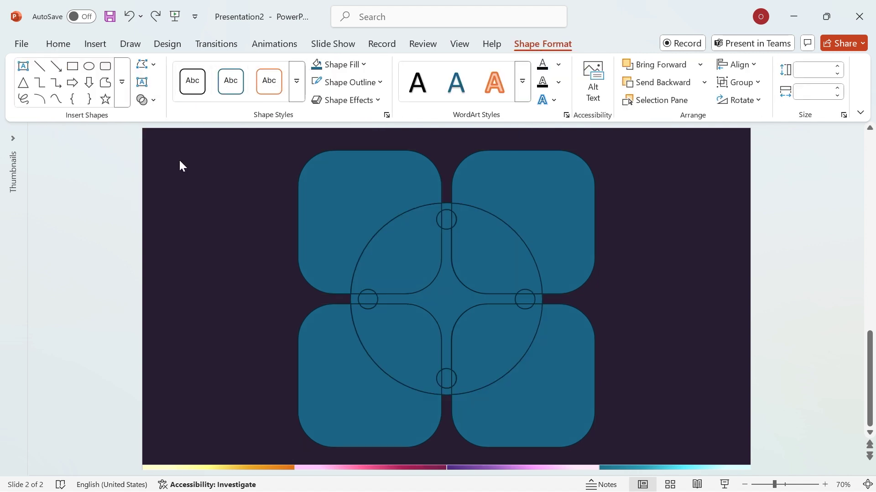
Delete the four rounded squares and the vertical strip fragment
left_click(190, 224)
left_click(374, 197)
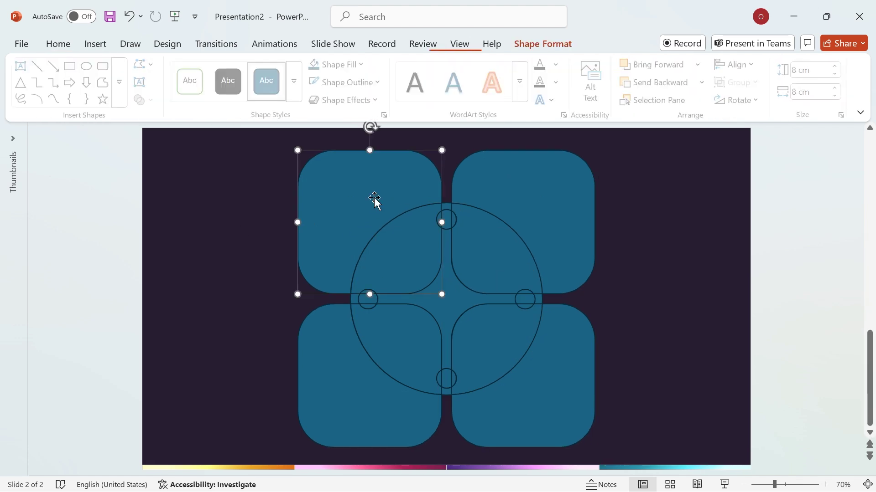
key("Delete")
left_click(501, 209)
key("Delete")
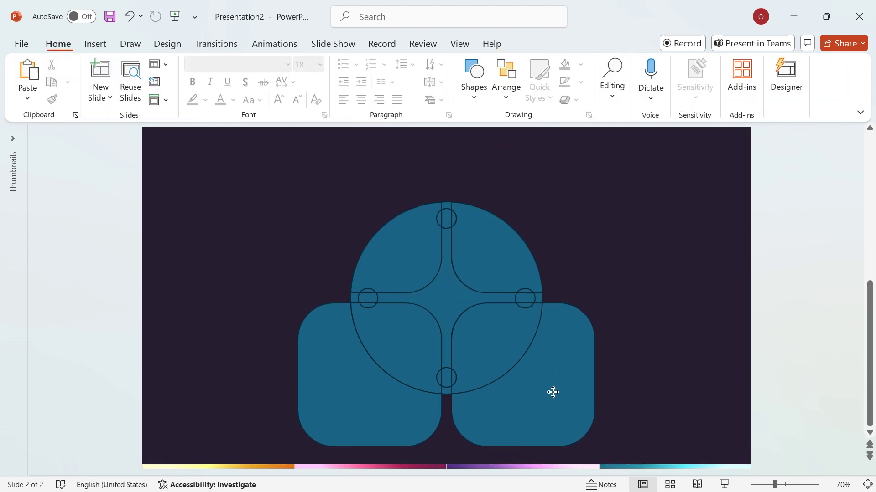
left_click(553, 390)
key("Delete")
left_click(348, 391)
key("Delete")
left_click(434, 185)
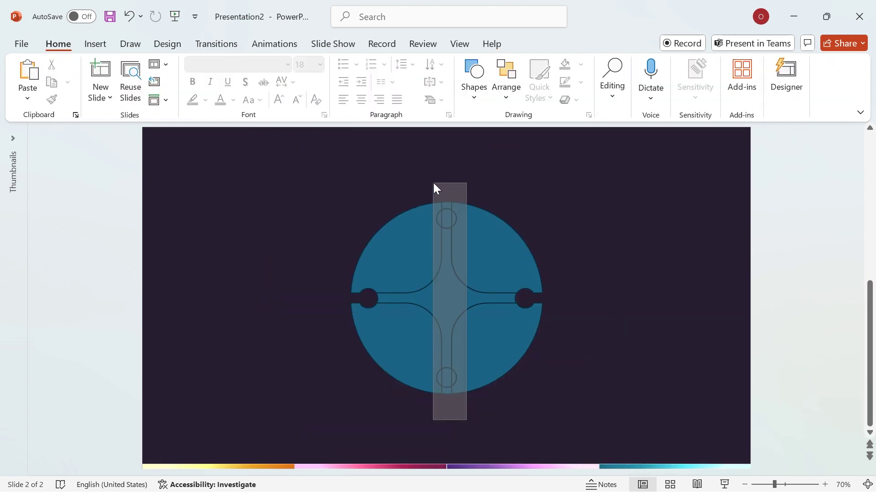
key("Delete")
Delete the central horizontal fragment and confirm the four quarters are separate pieces
left_click(449, 274)
key("Delete")
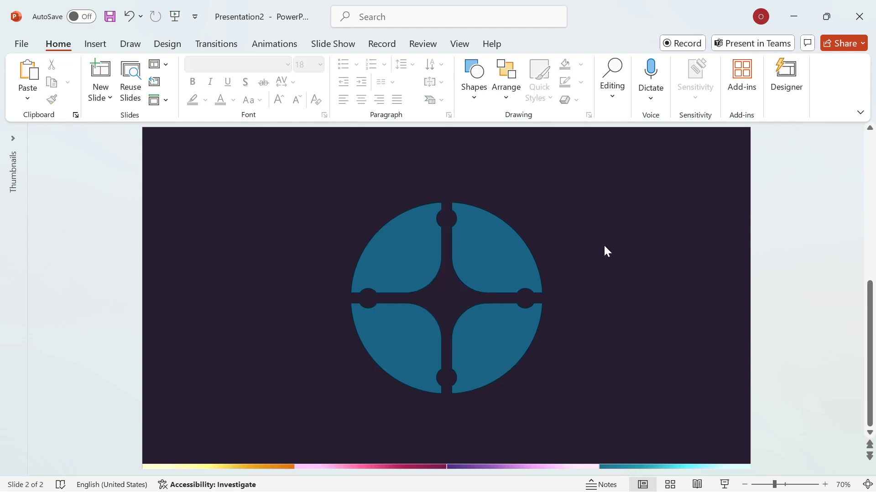
left_click(415, 250)
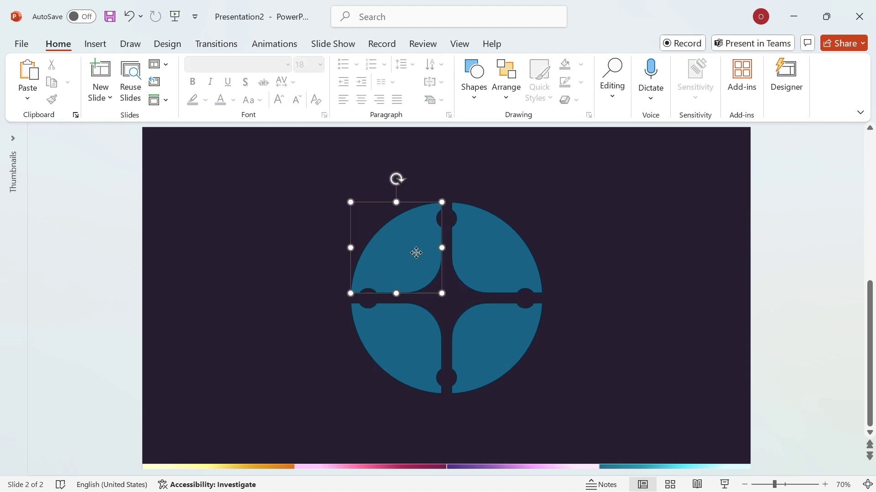
left_click(499, 250)
left_click(488, 353)
left_click(401, 342)
left_click(620, 236)
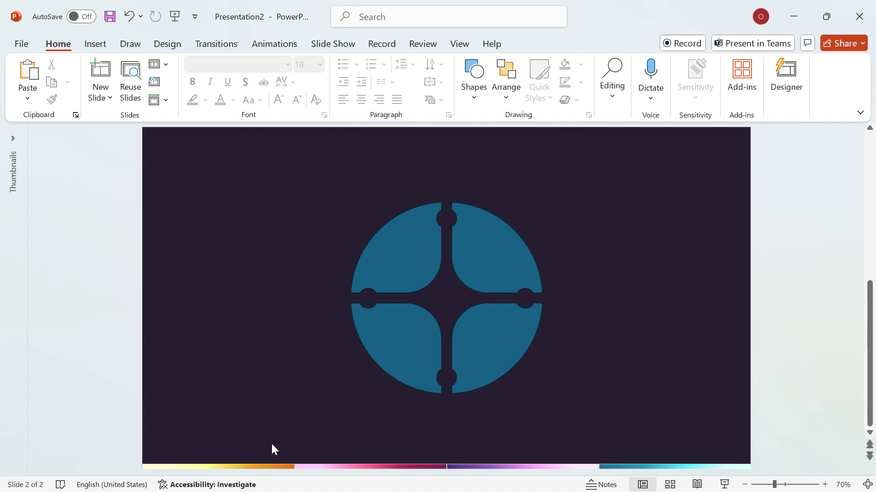
Copy the bar's yellow-orange gradient onto the top-left quarter with Format Painter
left_click(260, 465)
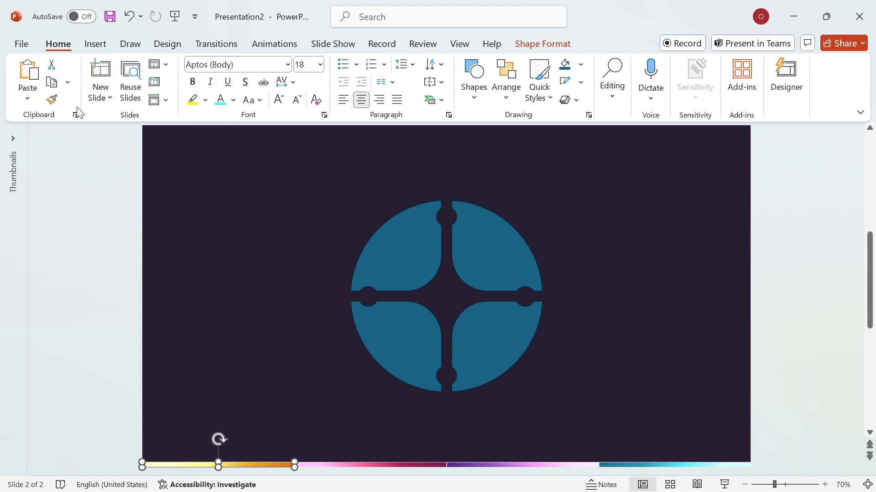
left_click(52, 100)
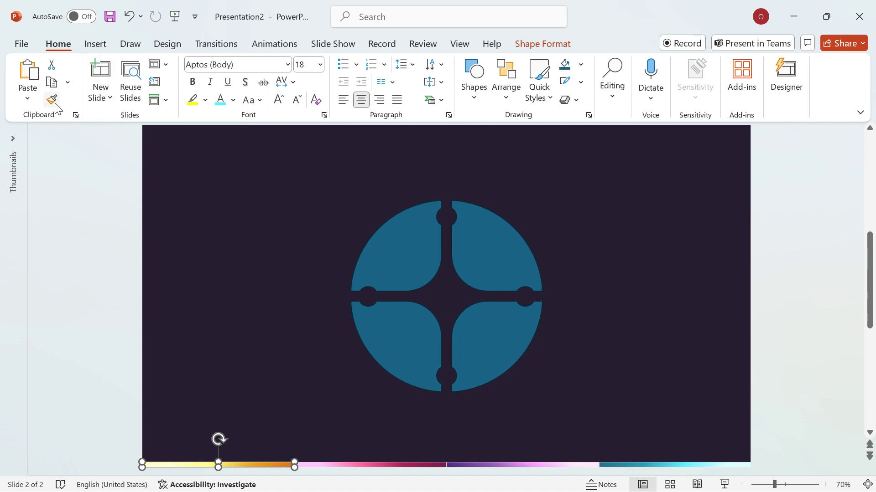
left_click(431, 263)
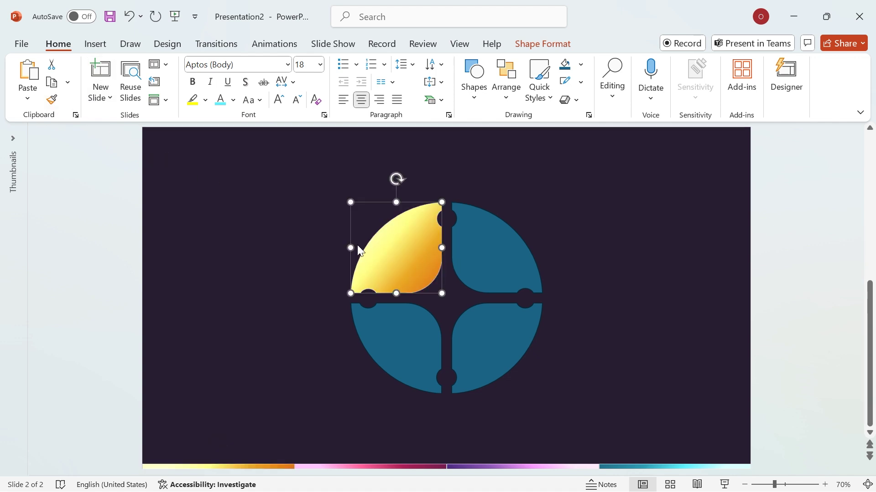
right_click(425, 240)
In Format Shape, review the quarter's 40° gradient stops (18%, 44%, 70%, 100%) and expand Line
left_click(504, 458)
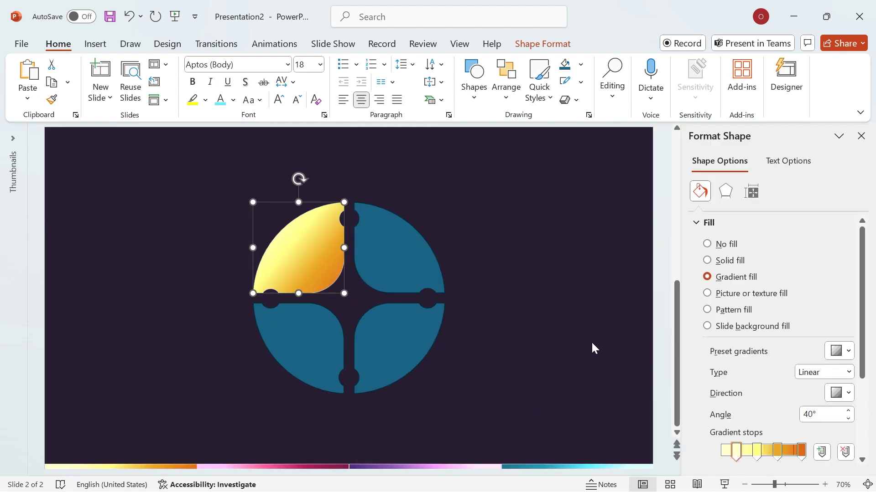
left_click_drag(865, 254, 865, 271)
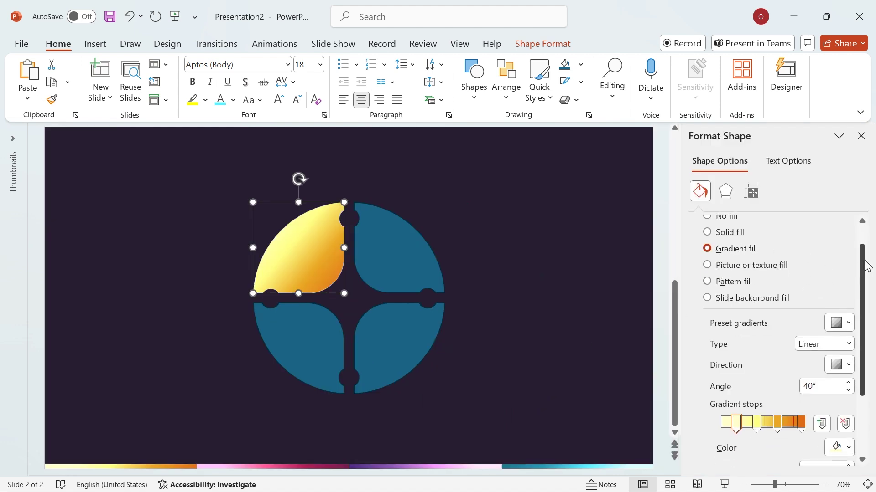
scroll(842, 304, "down", 4)
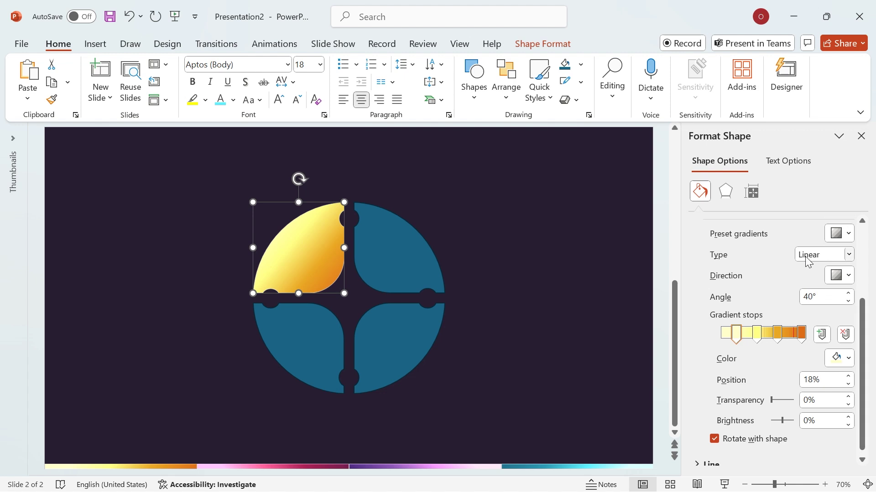
left_click(822, 299)
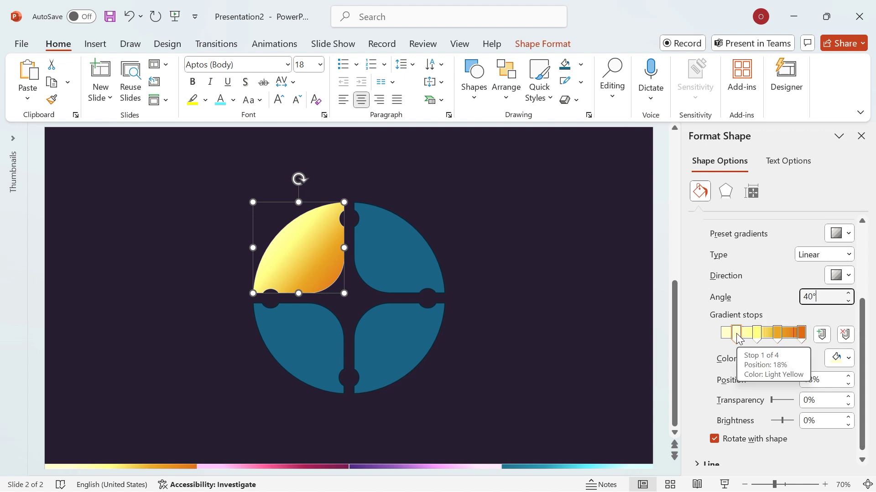
left_click(801, 335)
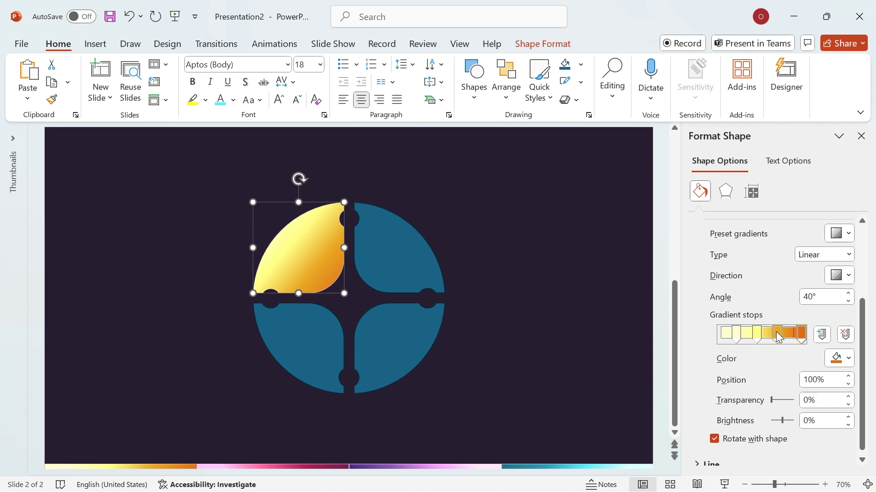
left_click(777, 336)
left_click(757, 336)
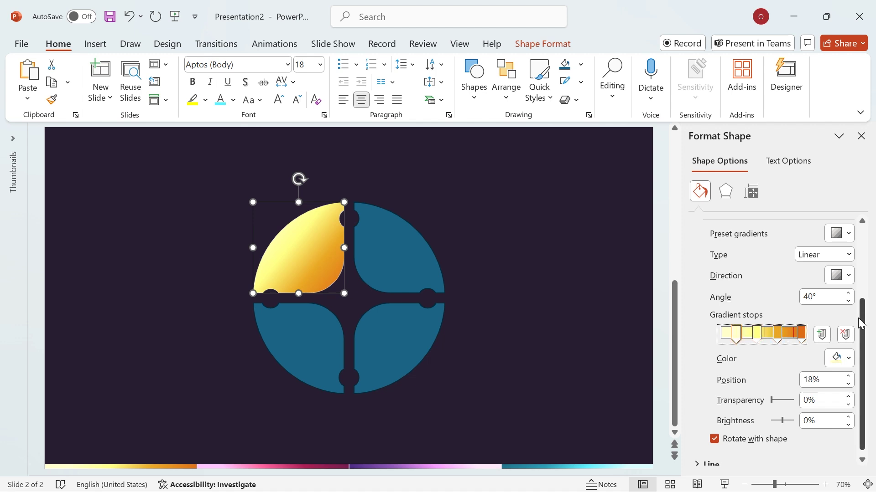
scroll(864, 324, "down", 1)
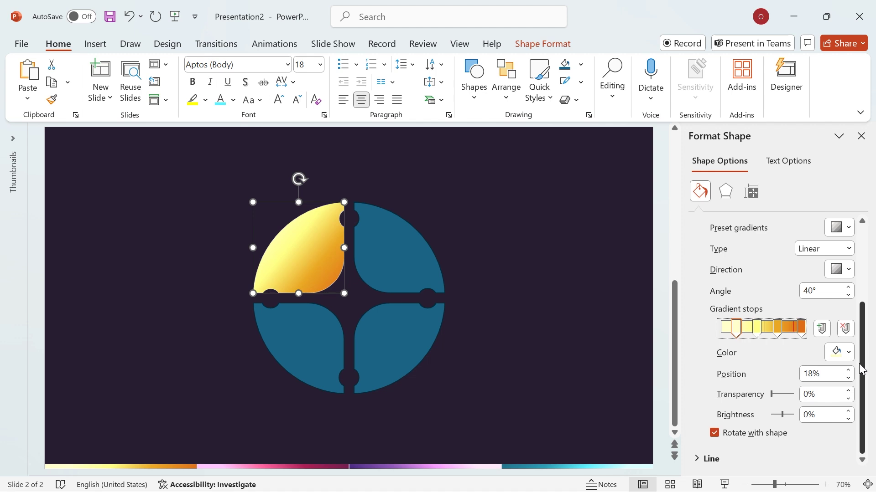
left_click(715, 458)
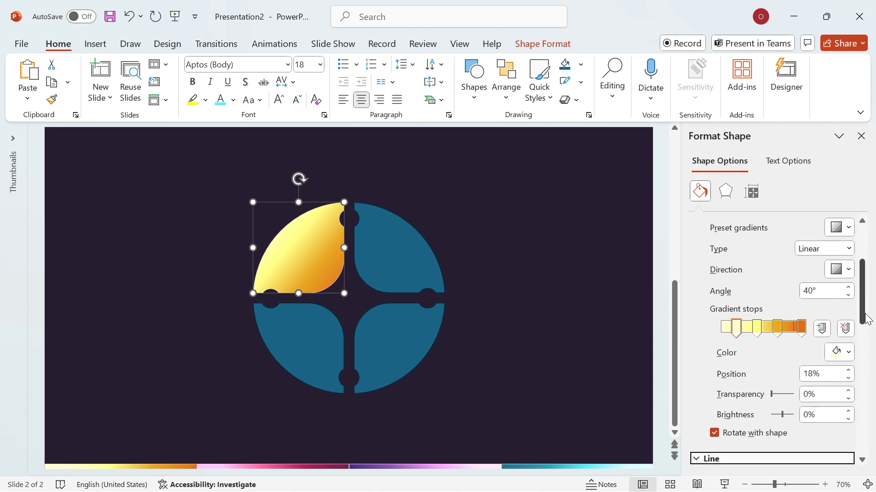
Remove the two middle stops from the outline gradient and edit its angle
left_click_drag(868, 314, 868, 406)
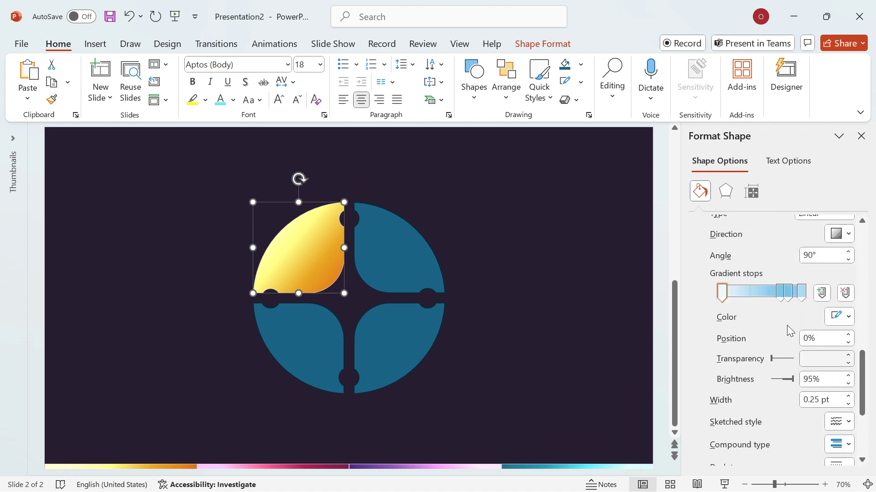
left_click_drag(781, 295, 790, 319)
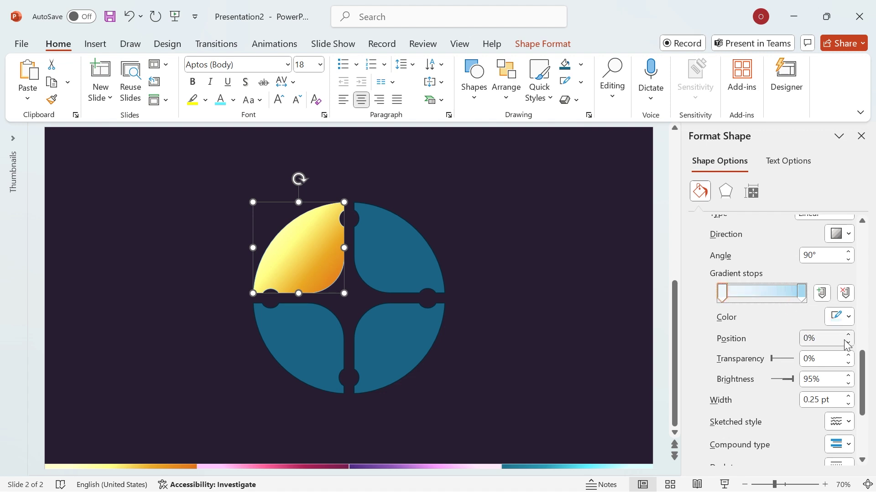
left_click_drag(862, 369, 862, 349)
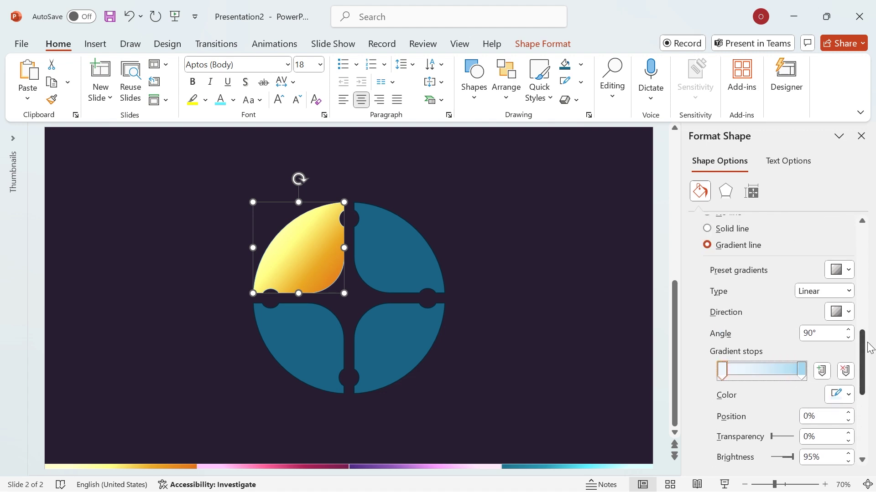
double_click(823, 335)
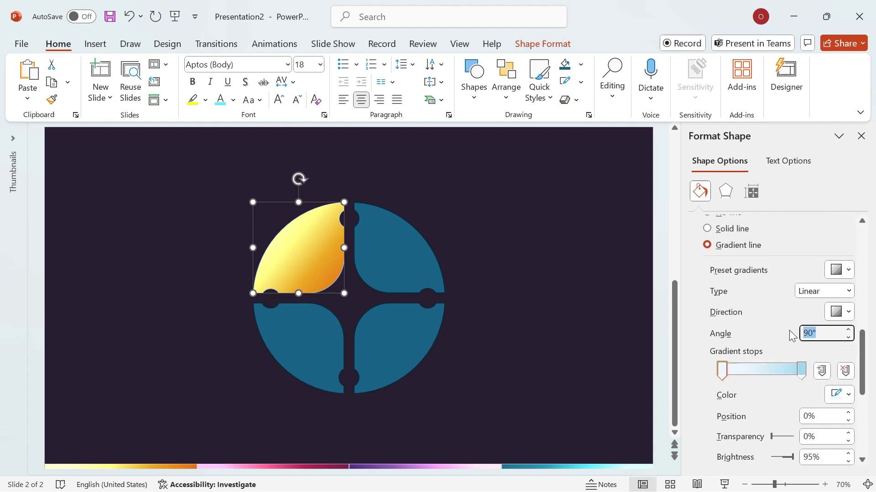
type("45")
Make the outline gradient's left stop White and the right stop White, Darker 5%
left_click(723, 371)
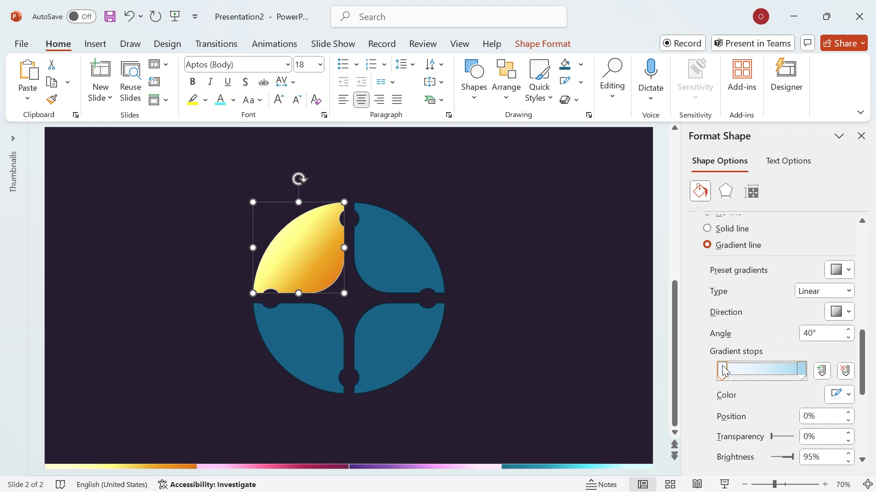
left_click(834, 396)
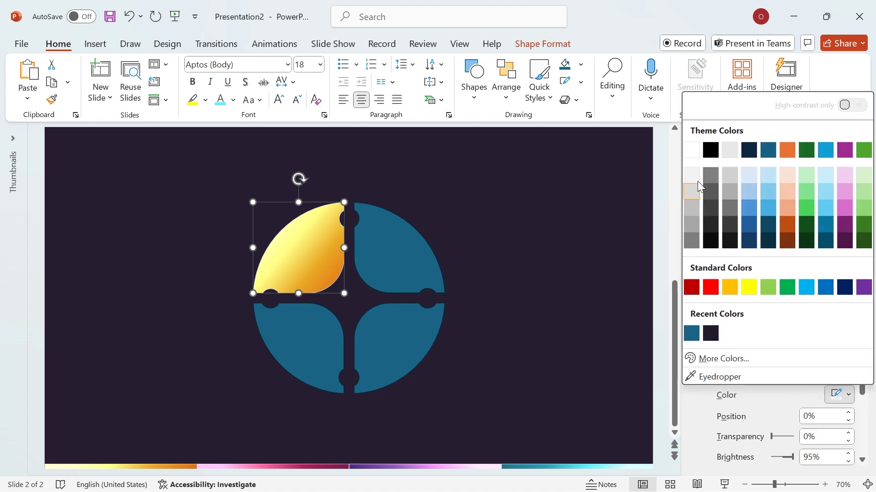
left_click(691, 152)
left_click(802, 370)
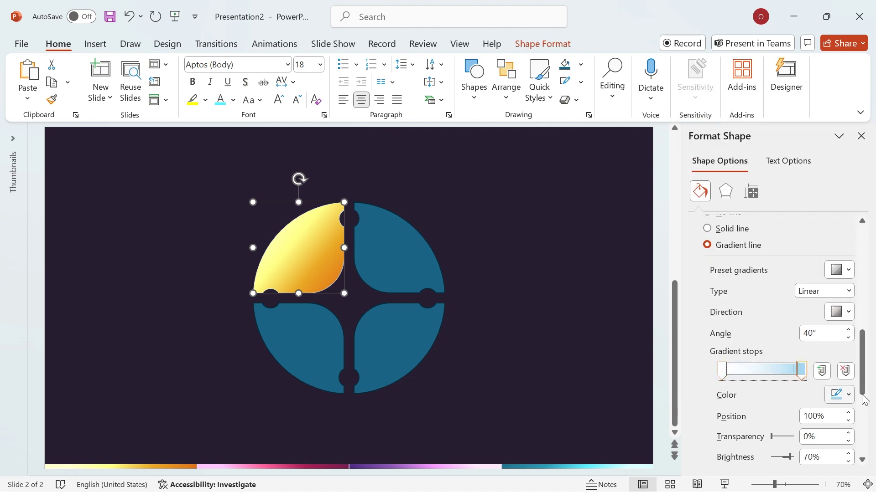
left_click(839, 395)
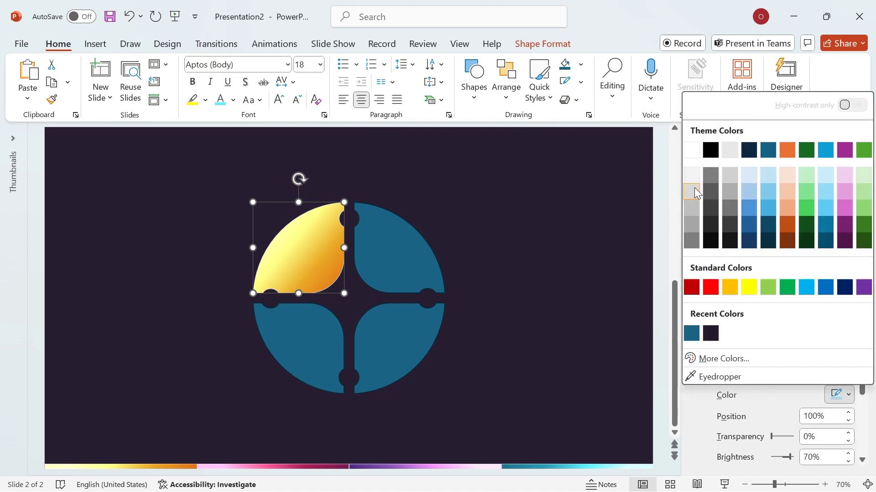
left_click(692, 175)
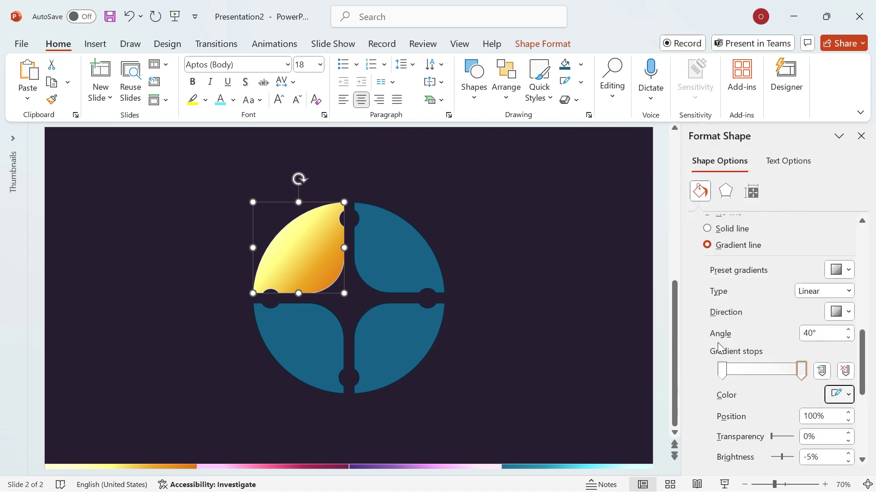
Set the outline stops' transparency to 23% on the left and 30% on the right
left_click(723, 371)
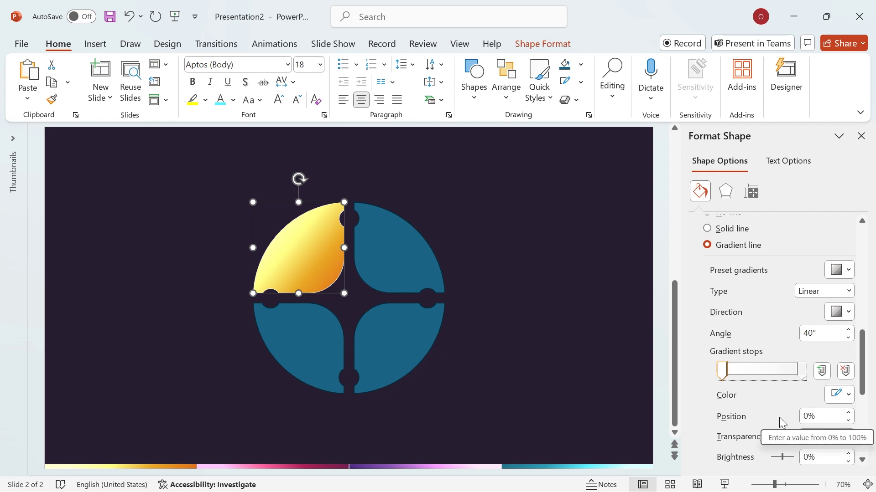
left_click_drag(823, 435, 784, 437)
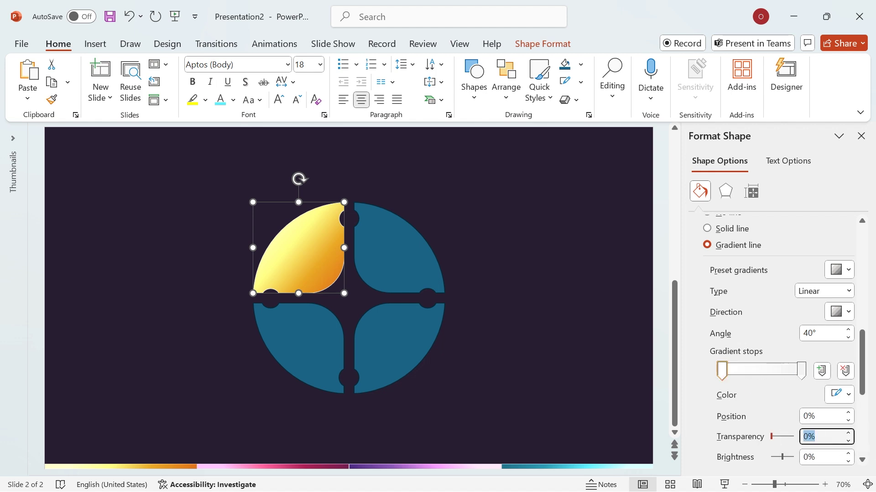
type("23")
left_click(803, 373)
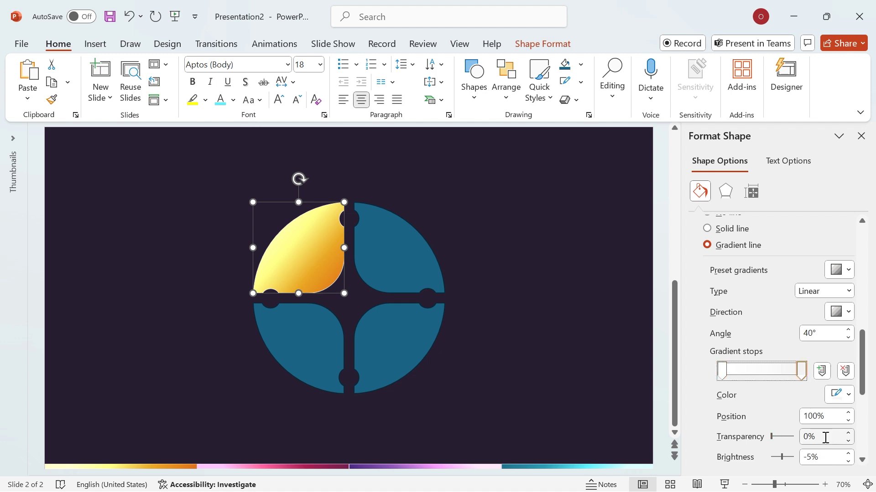
left_click_drag(824, 437, 761, 431)
type("3")
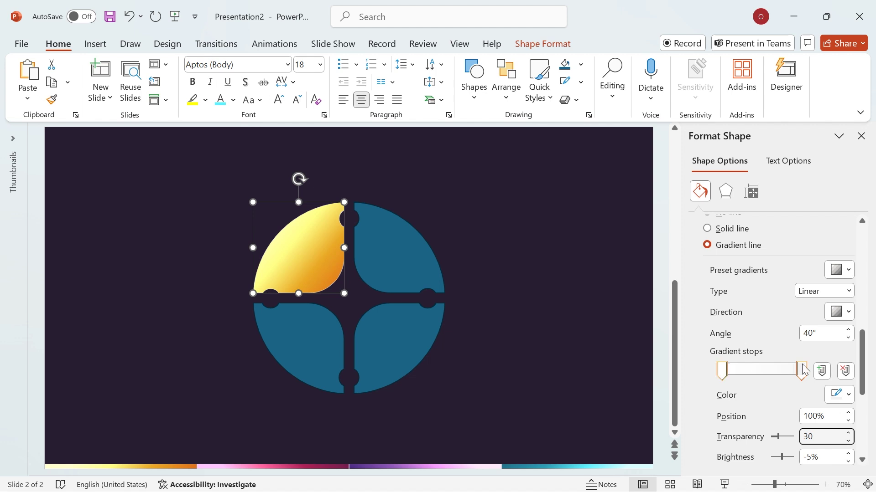
mouse_move(862, 352)
left_mouse_down()
mouse_move(862, 392)
mouse_move(862, 362)
left_mouse_up()
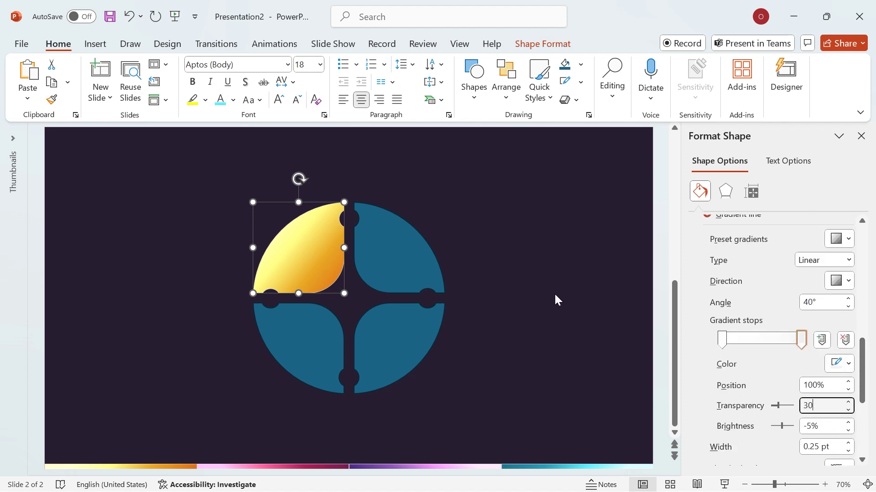
key("Return")
Copy the pink bar segment's gradient onto the bottom-left quarter
left_click(320, 466)
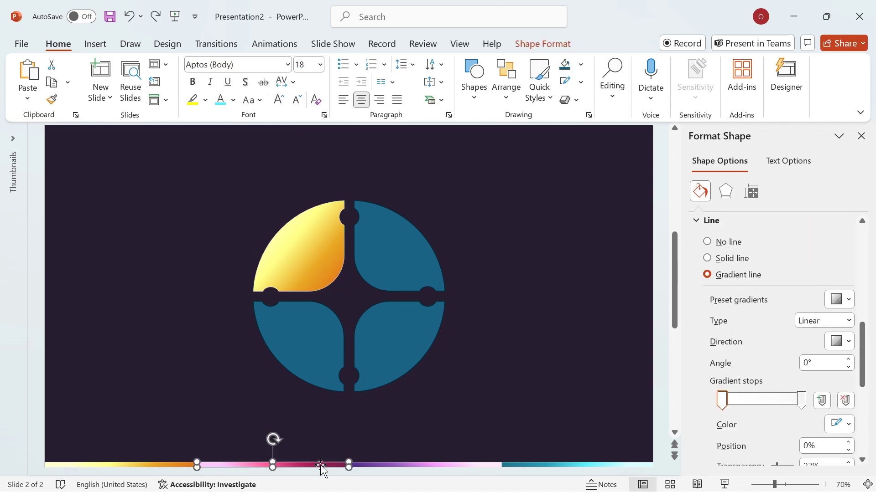
left_click(51, 99)
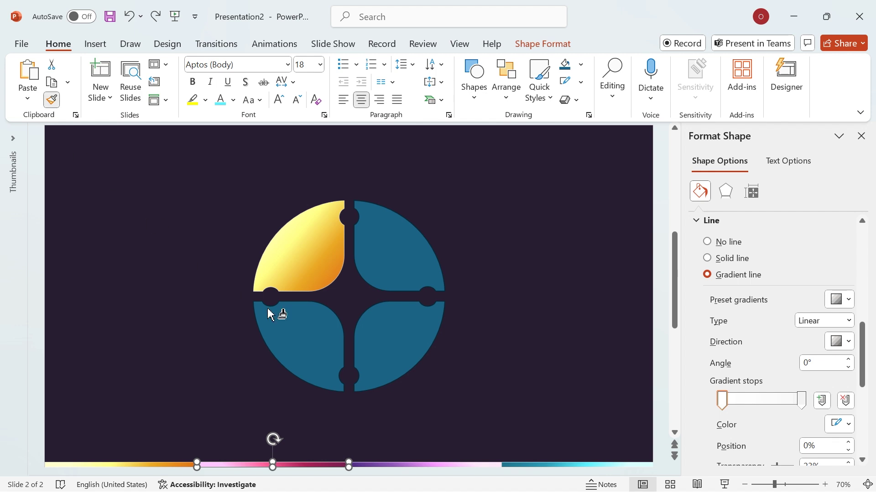
left_click(314, 330)
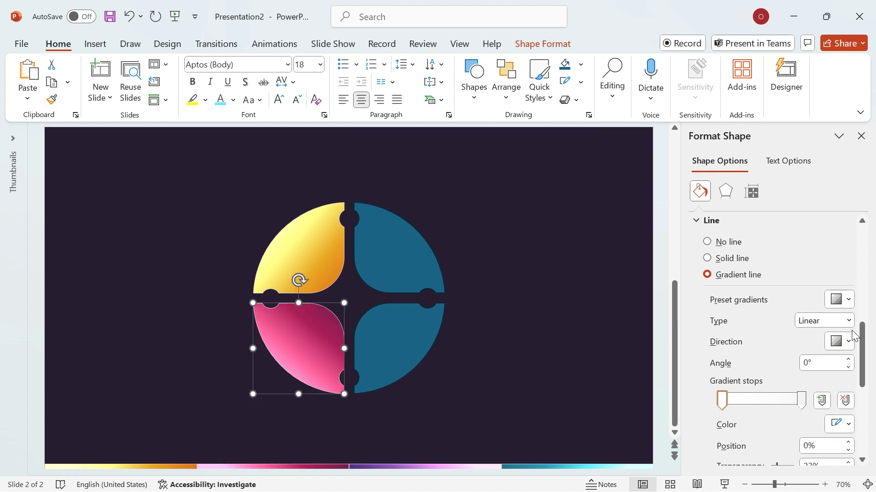
scroll(864, 339, "up", 5)
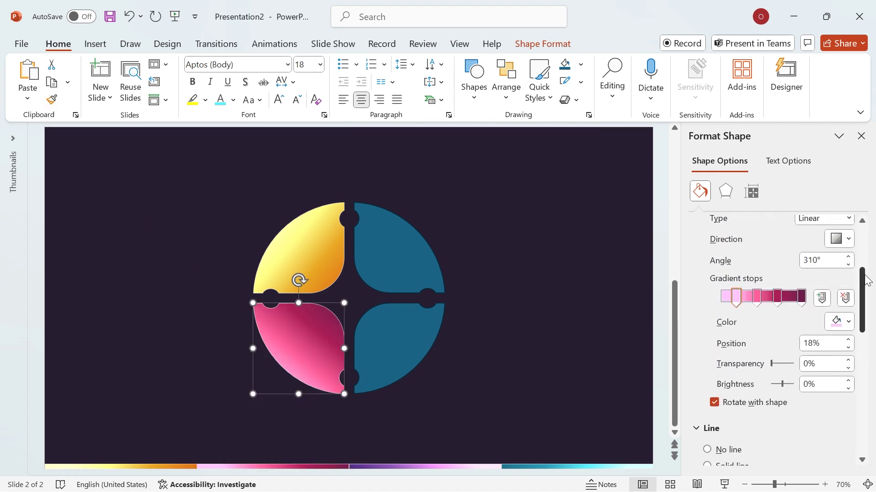
scroll(863, 310, "up", 1)
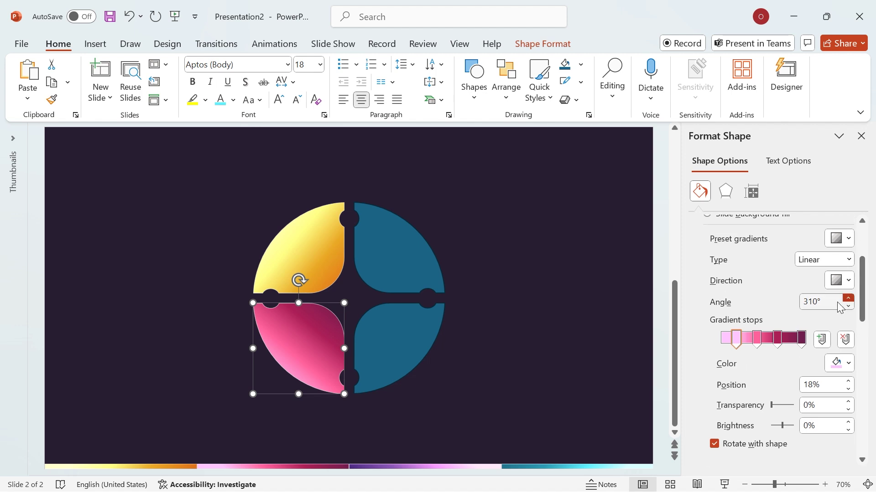
left_click_drag(819, 301, 785, 318)
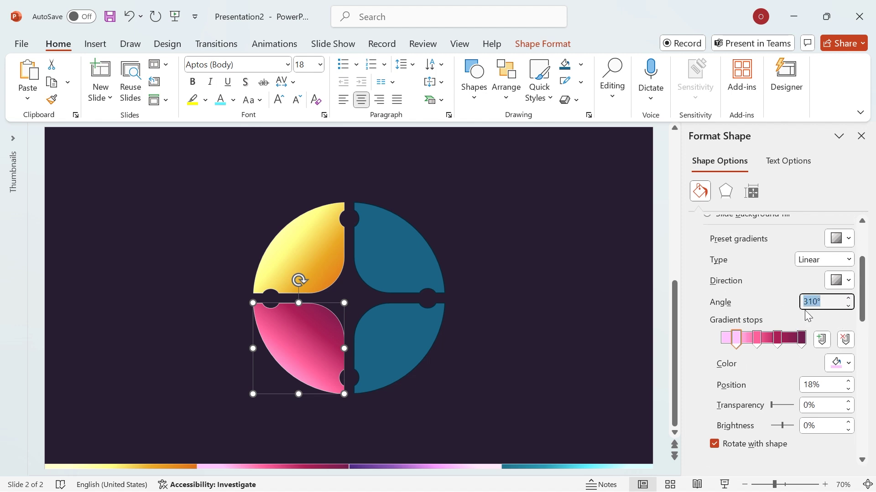
Copy the purple bar segment's gradient onto the top-right quarter
left_click(389, 465)
left_click(52, 99)
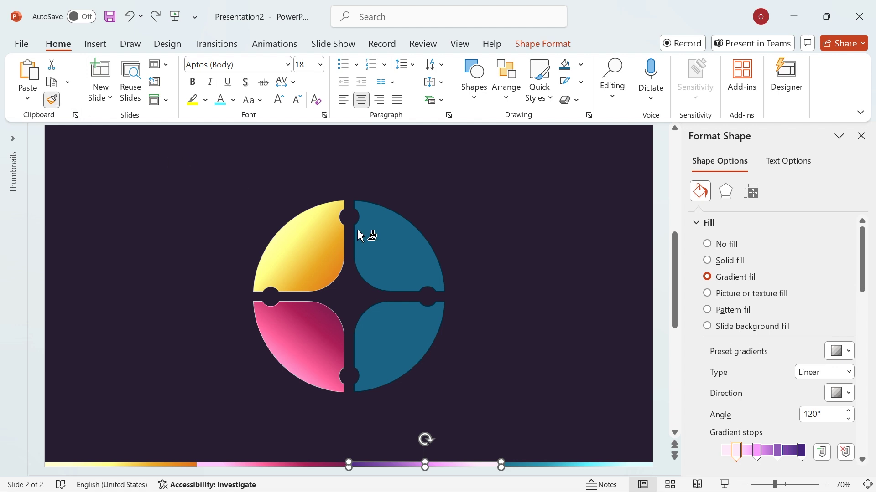
left_click(393, 250)
left_click(835, 415)
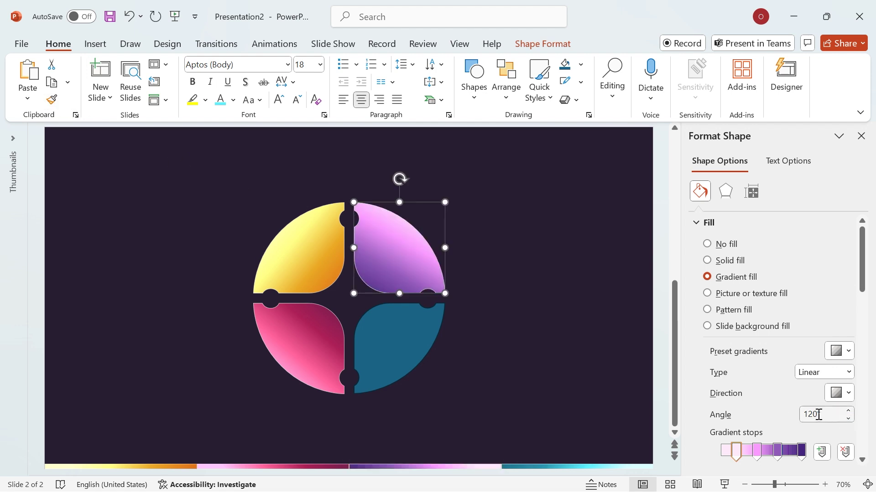
Copy the teal bar segment's gradient onto the bottom-right quarter and close the Format Shape pane
left_click(555, 467)
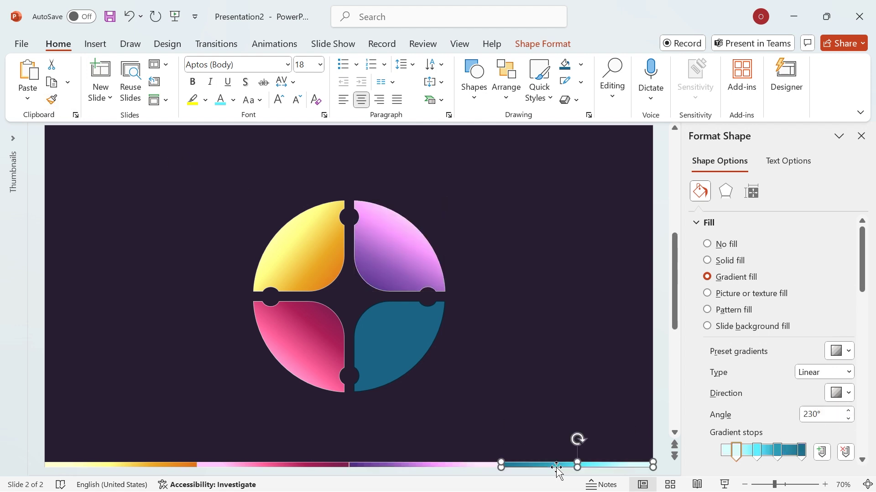
left_click(52, 99)
left_click(390, 342)
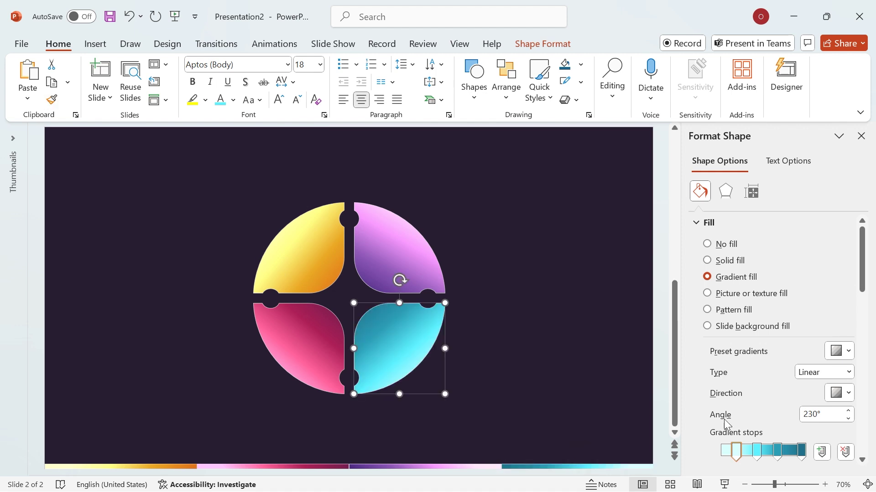
left_click(861, 136)
left_click(613, 292)
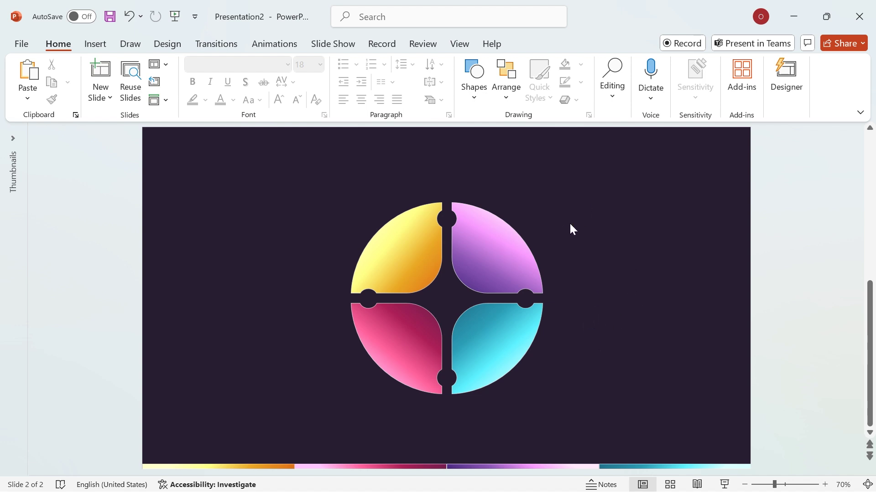
Draw a small circle left of the design and size it to 2.6 × 2.6 cm
left_click(475, 95)
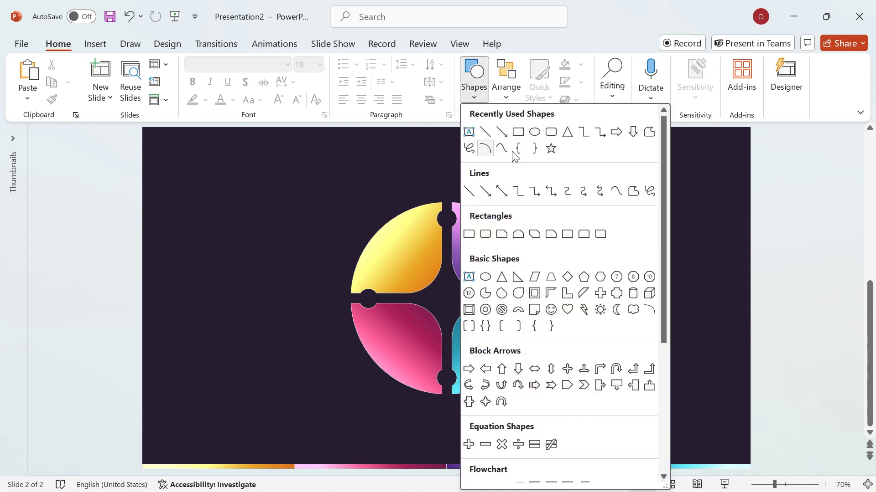
left_click(537, 134)
left_click_drag(250, 214, 301, 265)
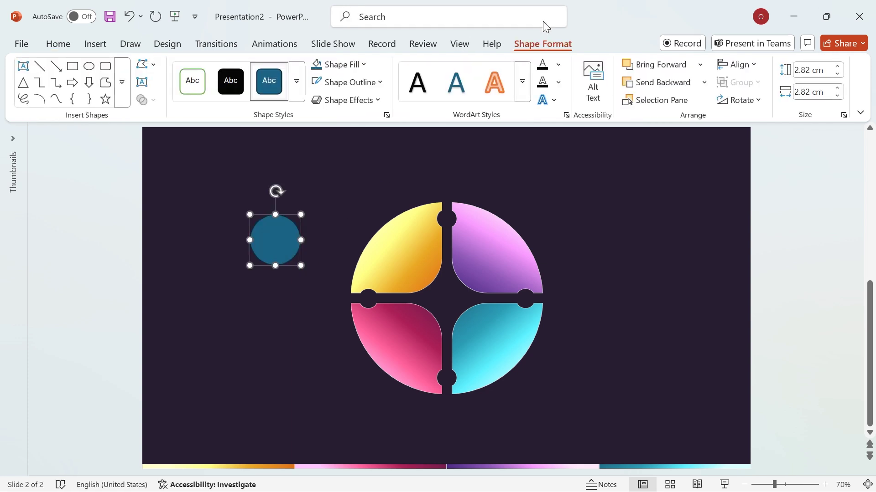
left_click(836, 74)
left_click(837, 73)
left_click(837, 95)
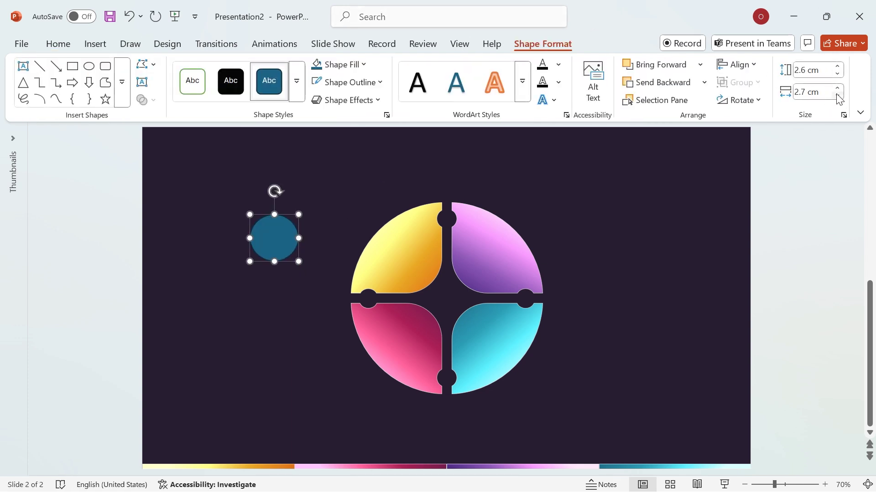
left_click(837, 96)
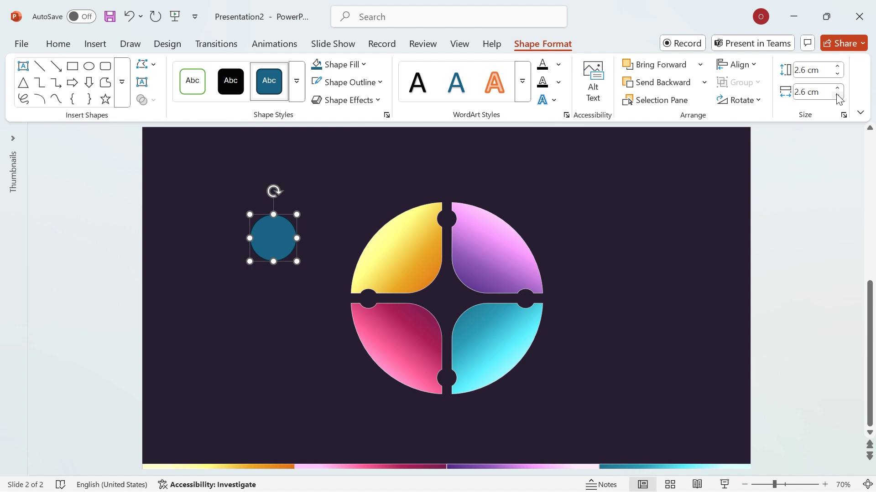
Fill the circle with the eyedropped dark background colour, move it onto the yellow quarter, remove its outline
left_click(365, 65)
left_click(358, 380)
left_click(229, 295)
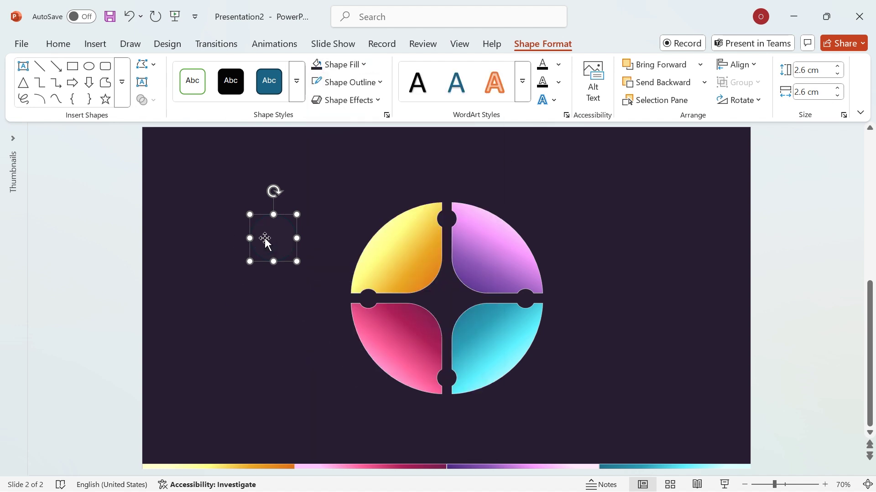
left_click_drag(264, 240, 392, 253)
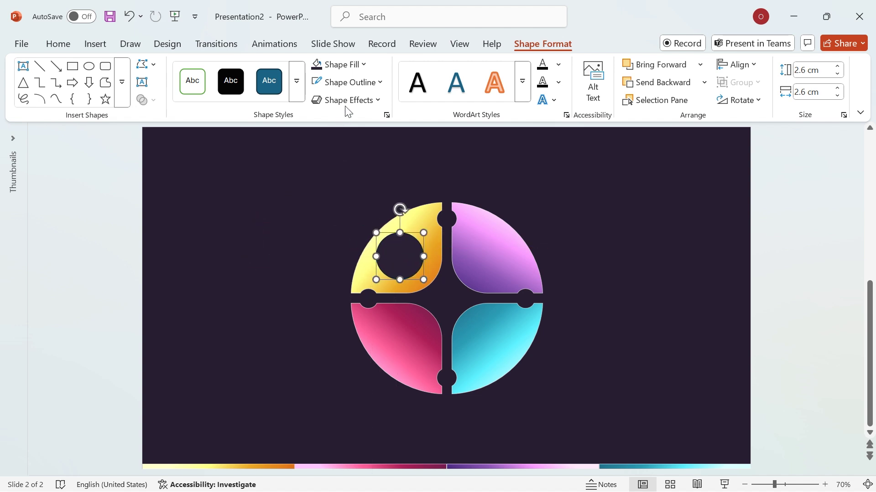
left_click(356, 83)
left_click(350, 359)
left_click(252, 323)
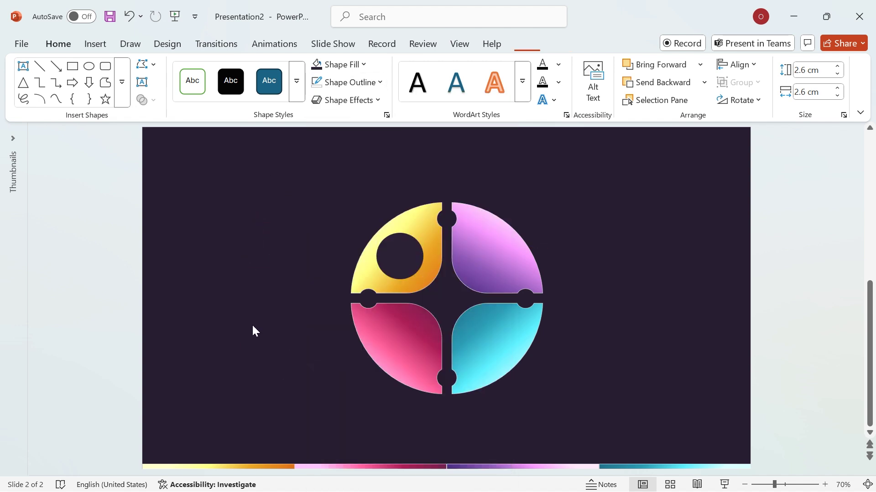
Nudge the small circle right and resize it to 1.9 cm by 1.9 cm
left_click(389, 273)
left_click_drag(390, 255, 425, 262)
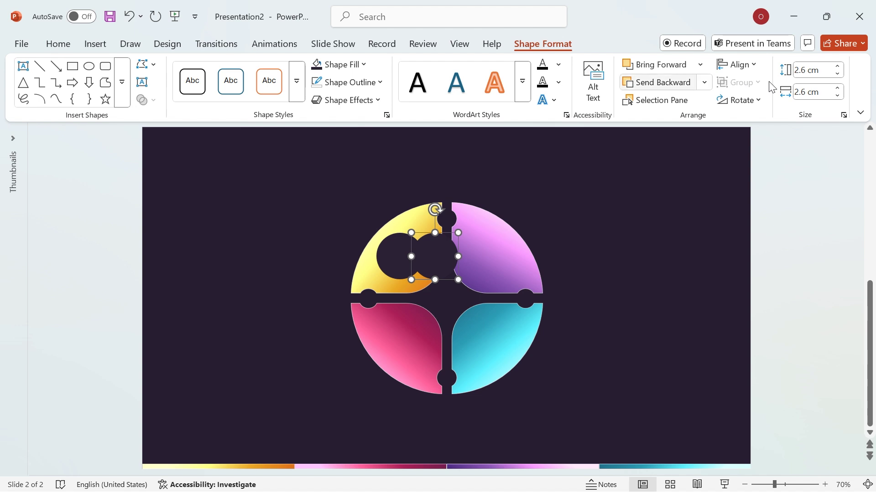
left_click(816, 71)
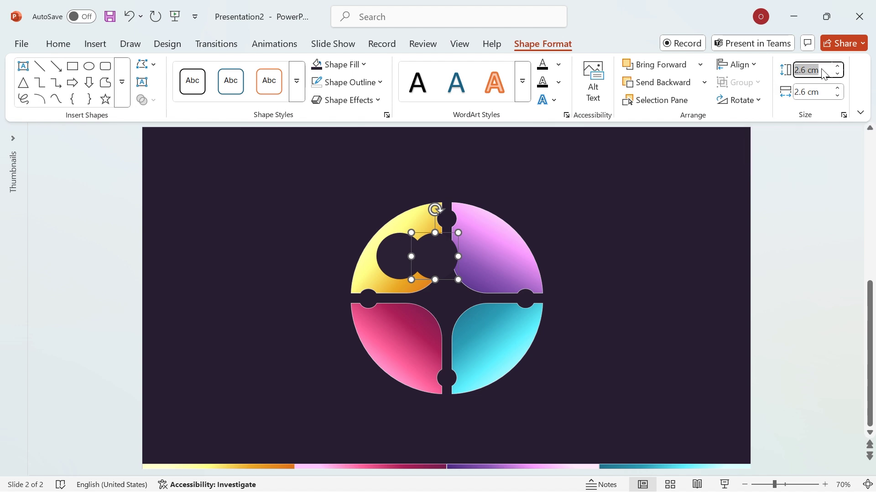
type("1.9")
left_click(819, 94)
type("1.9")
key("Return")
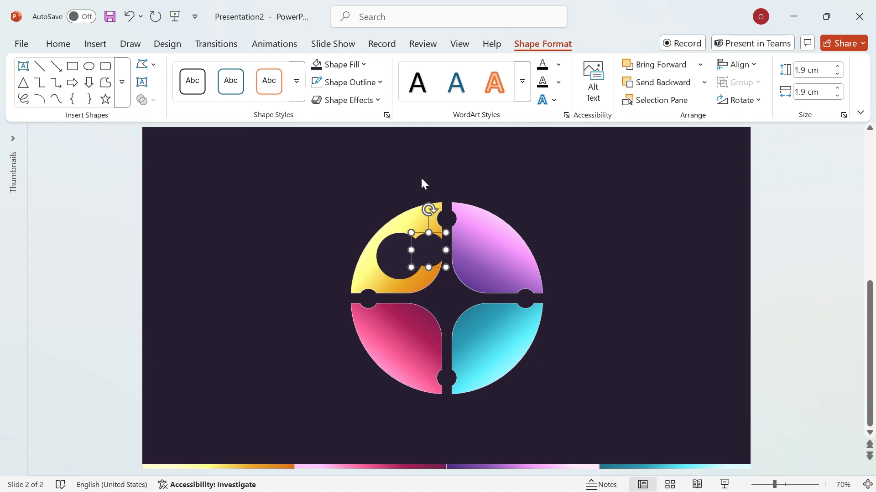
Give the small circle a solid white 1 pt outline at 70% transparency
right_click(431, 252)
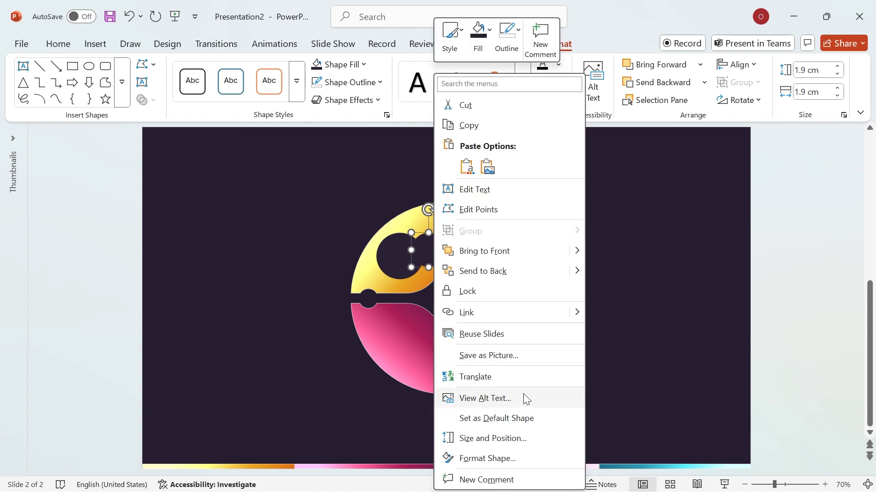
left_click(512, 457)
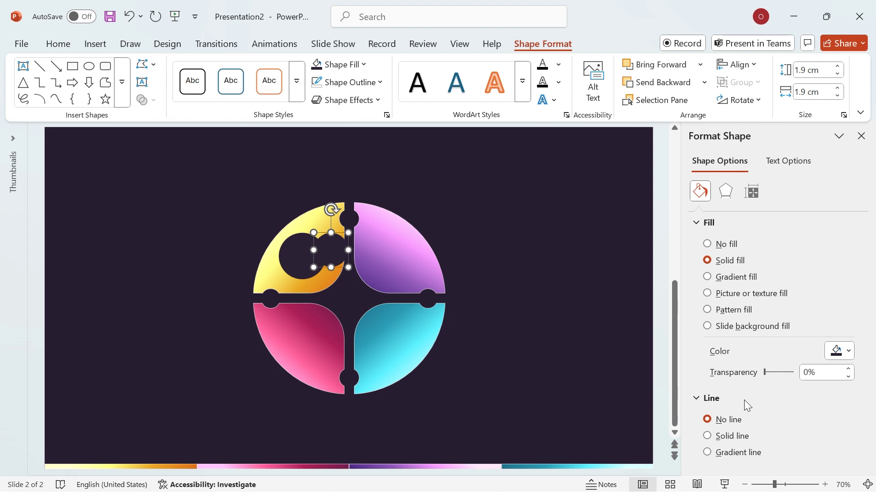
left_click(731, 436)
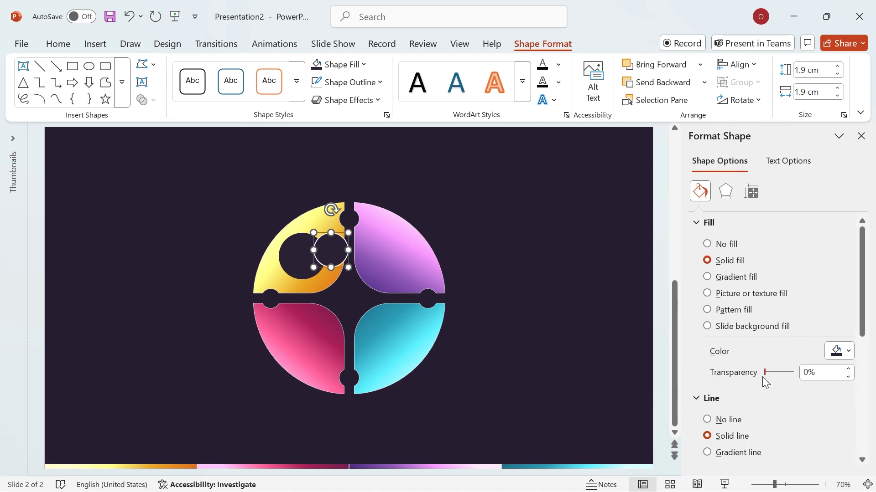
scroll(849, 351, "down", 3)
scroll(849, 351, "down", 2)
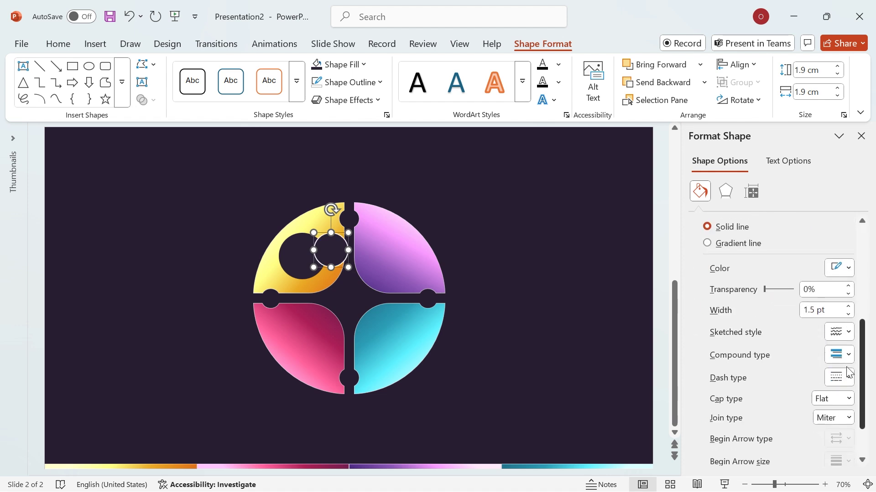
left_click(848, 270)
left_click(680, 61)
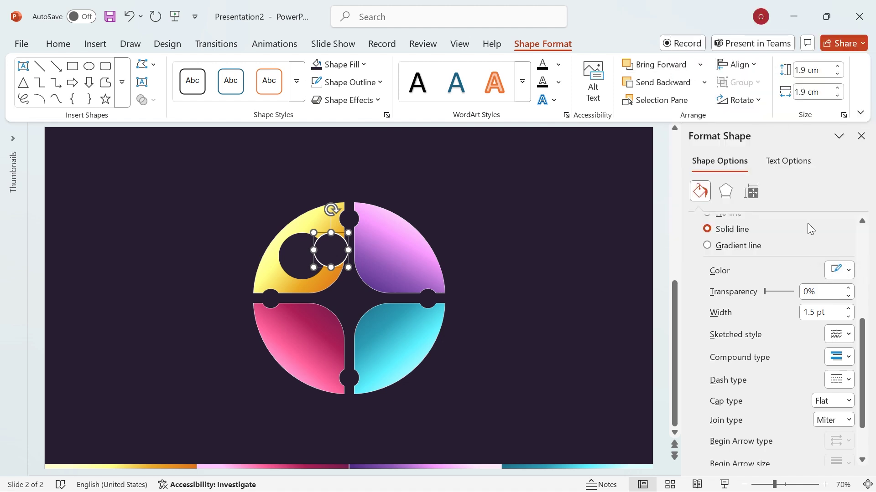
left_click(830, 314)
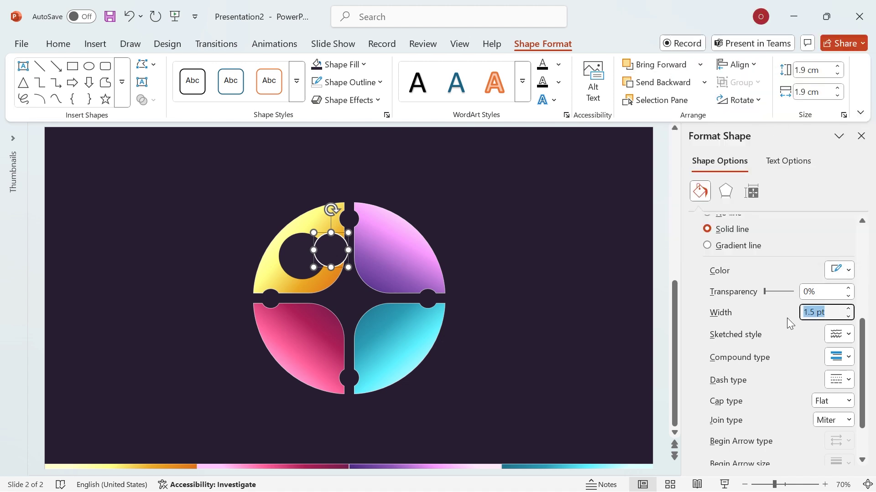
type("1")
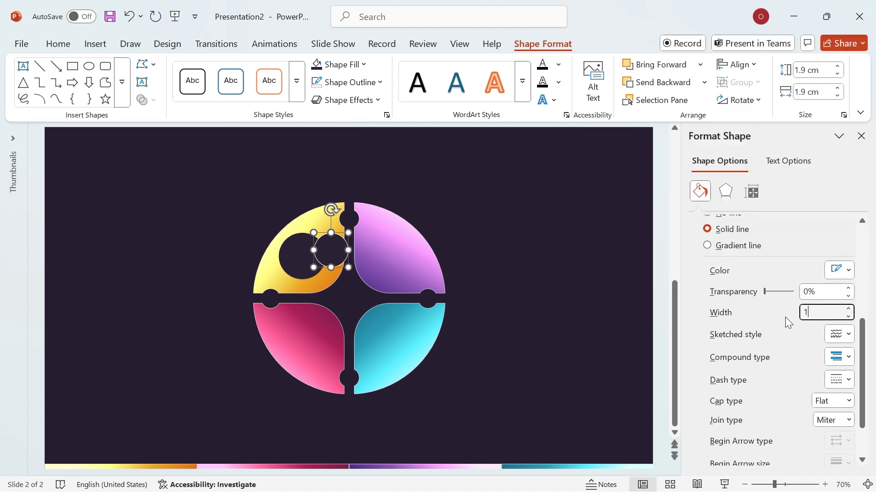
left_click(835, 289)
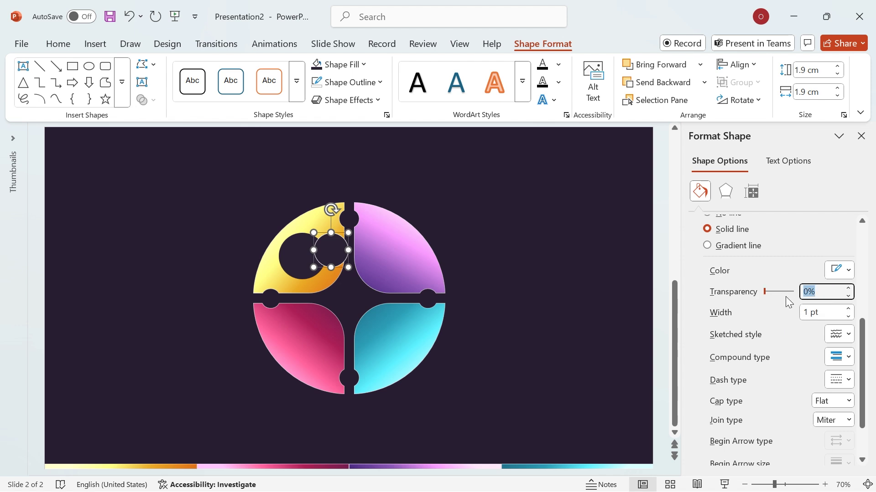
type("70")
Apply the first Outer shadow preset to the small circle, coloured black
left_click(725, 194)
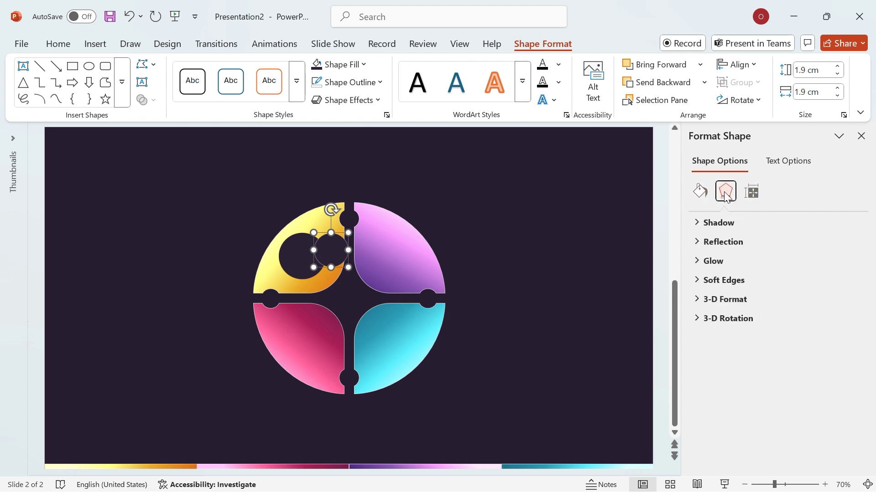
left_click(707, 222)
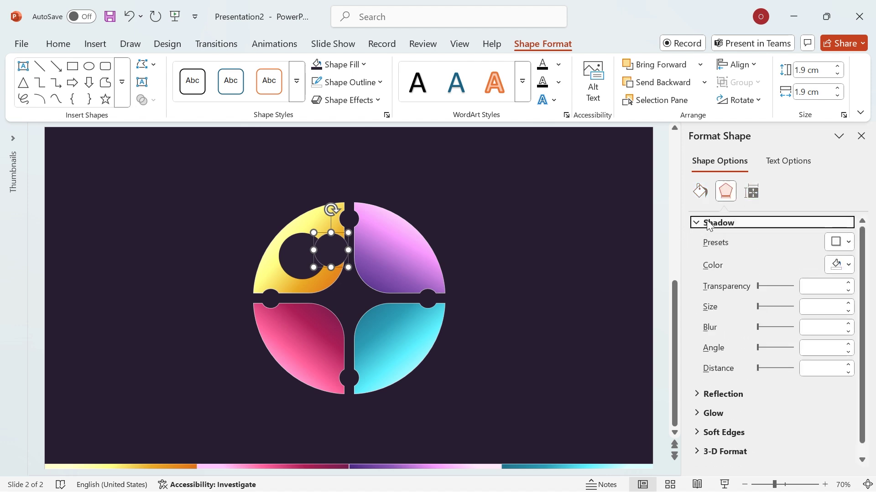
left_click(849, 241)
left_click(762, 350)
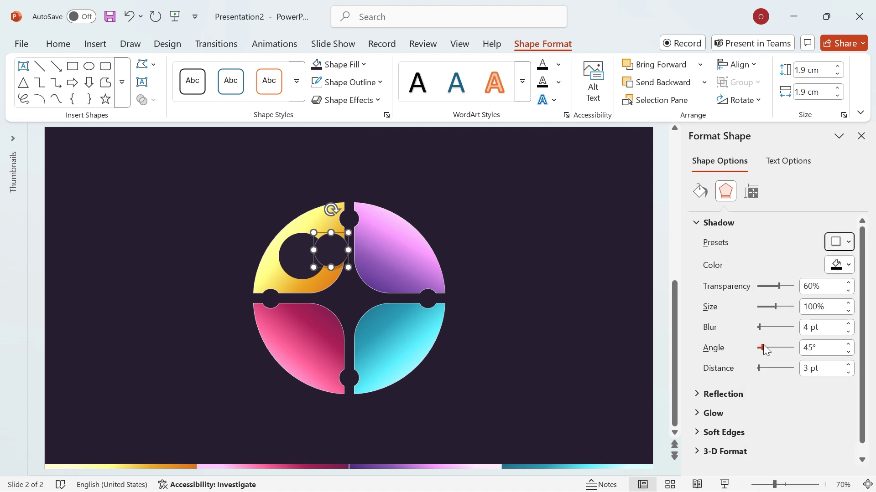
left_click(848, 266)
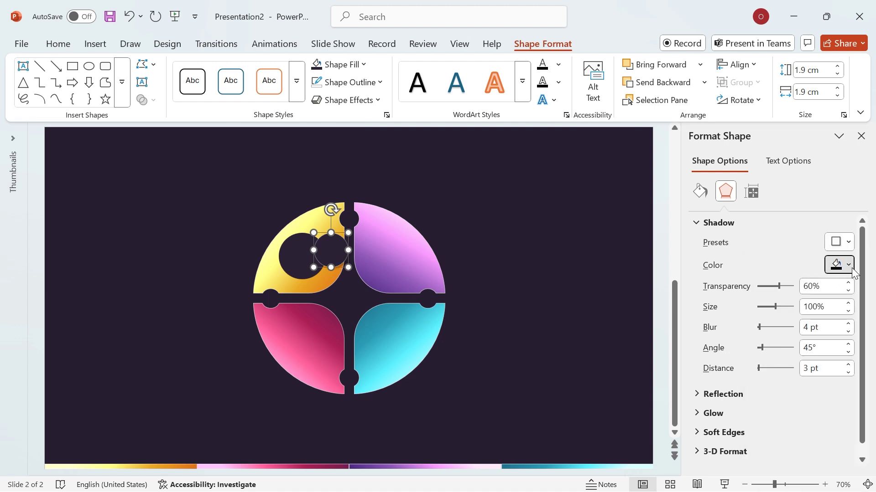
left_click(699, 60)
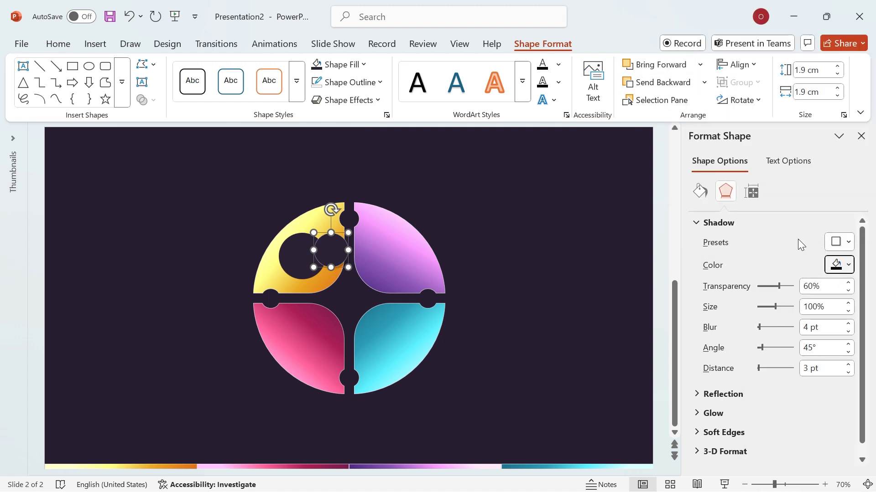
Set the shadow to 65% transparency, 110% size, 25 pt blur and 20 pt distance
left_click(824, 286)
type("65")
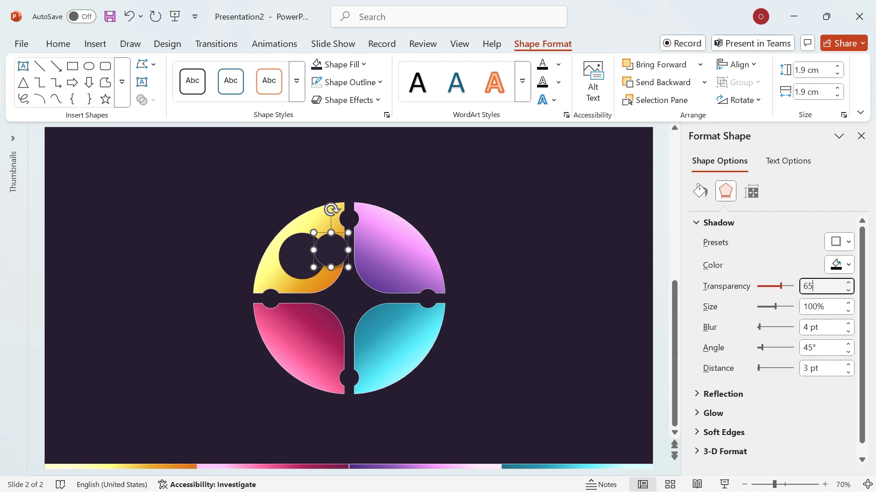
left_click(833, 306)
type("11")
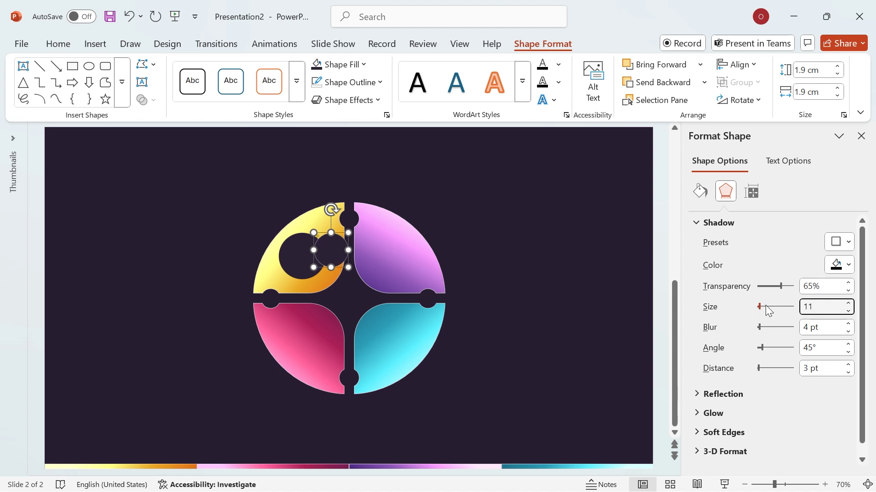
type("0")
left_click(828, 327)
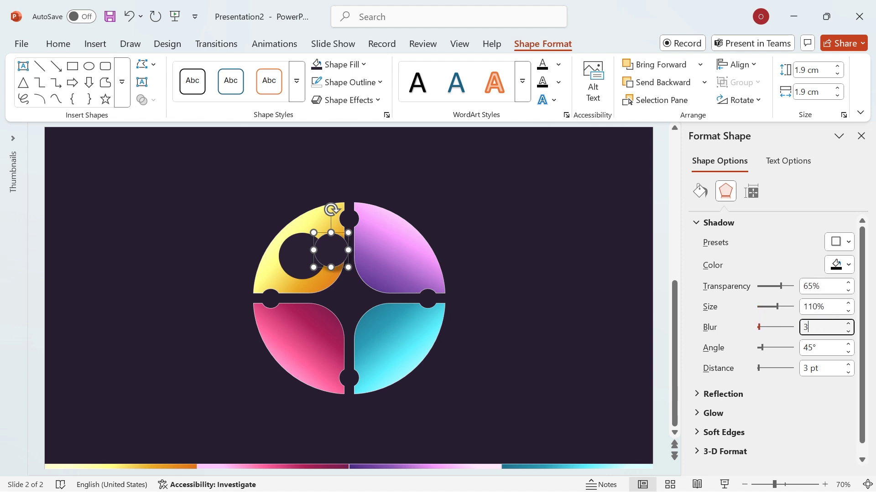
type("25")
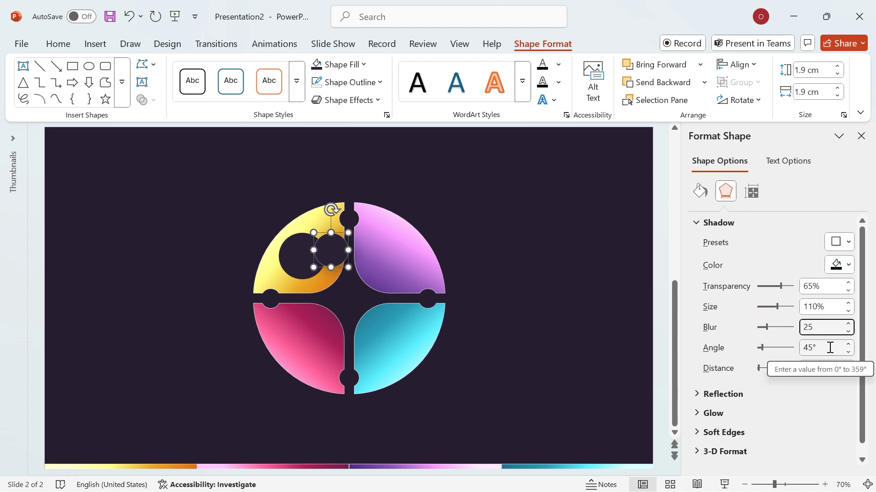
key("Tab")
type("20")
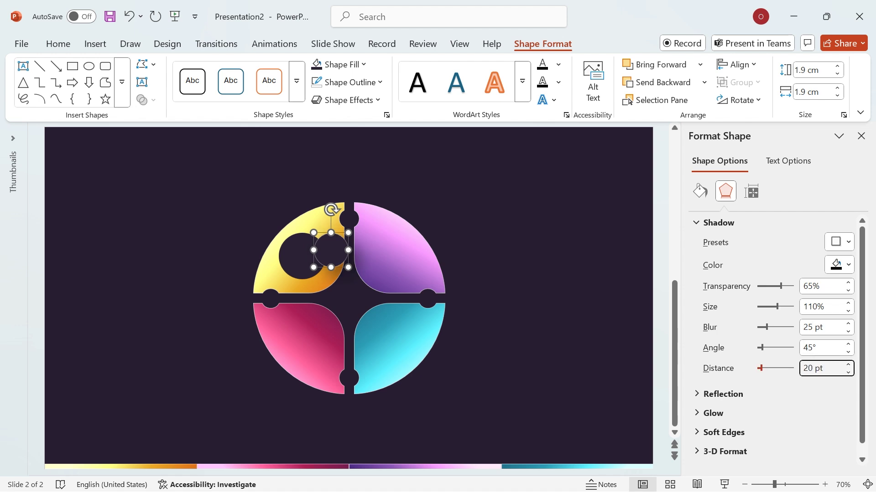
left_click(860, 136)
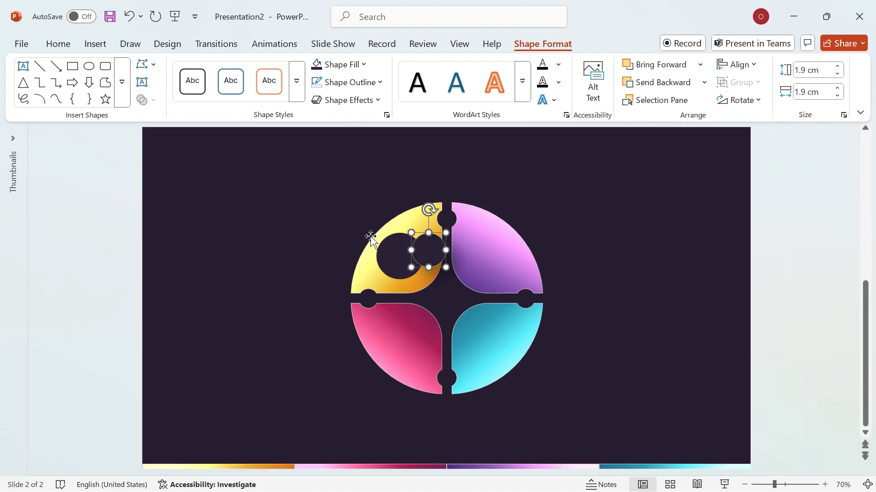
Centre the outlined circle on the dark circle, both horizontally and vertically, and group the pair
left_click(393, 251, "shift")
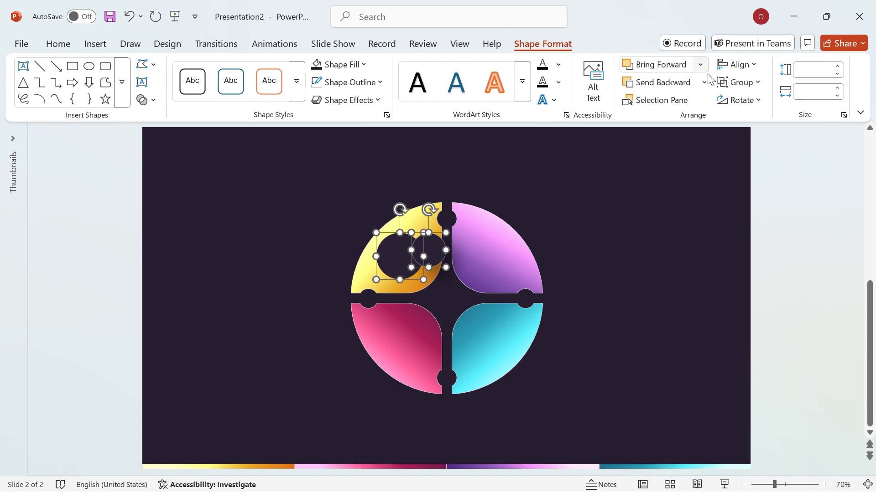
left_click(737, 65)
left_click(747, 102)
left_click(740, 65)
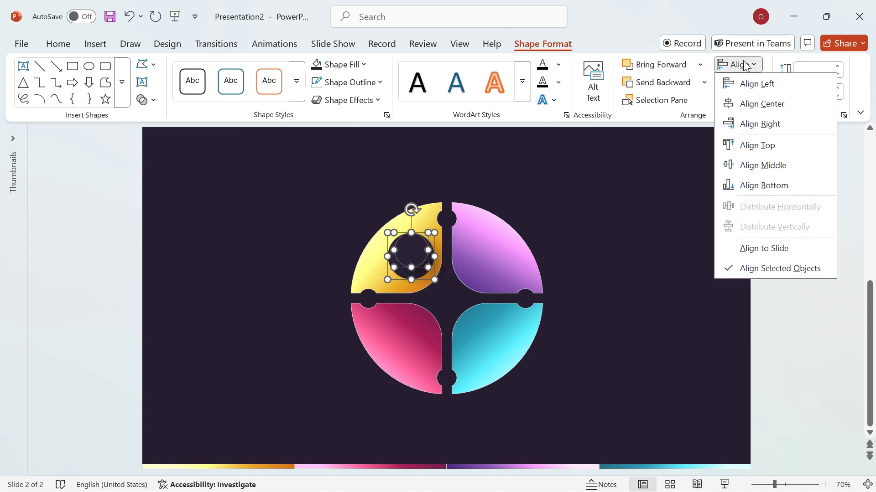
left_click(766, 164)
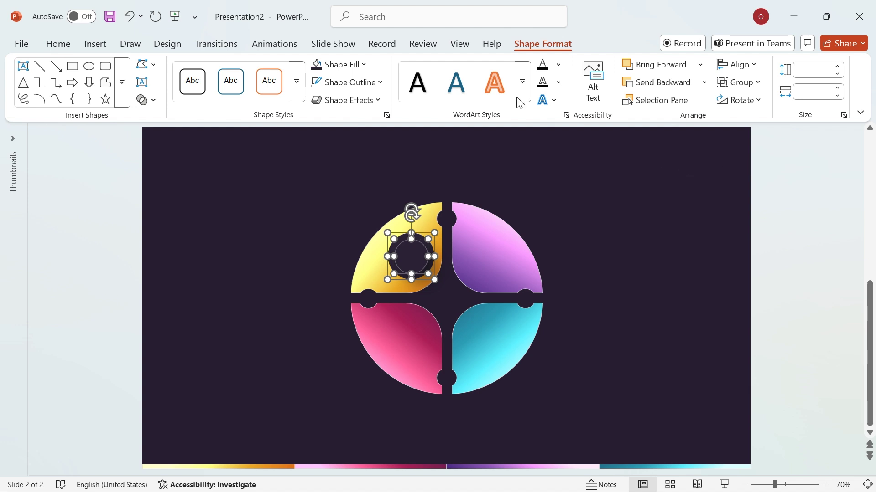
left_click(744, 82)
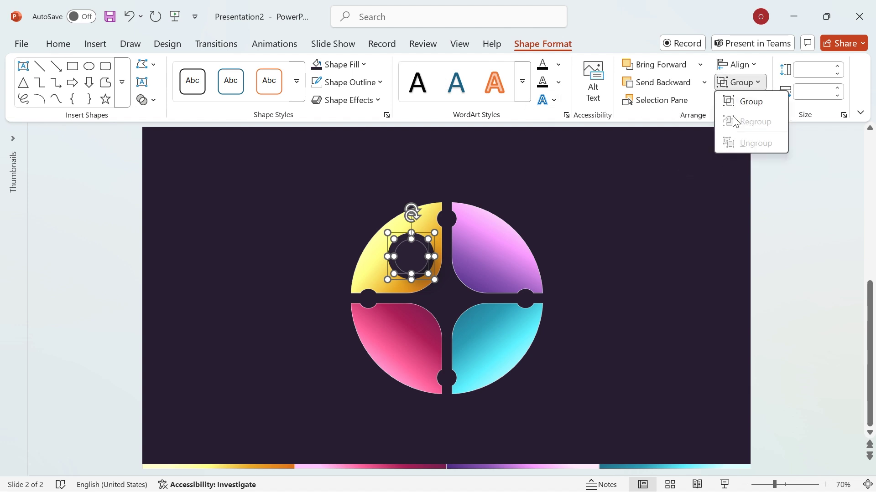
left_click(749, 101)
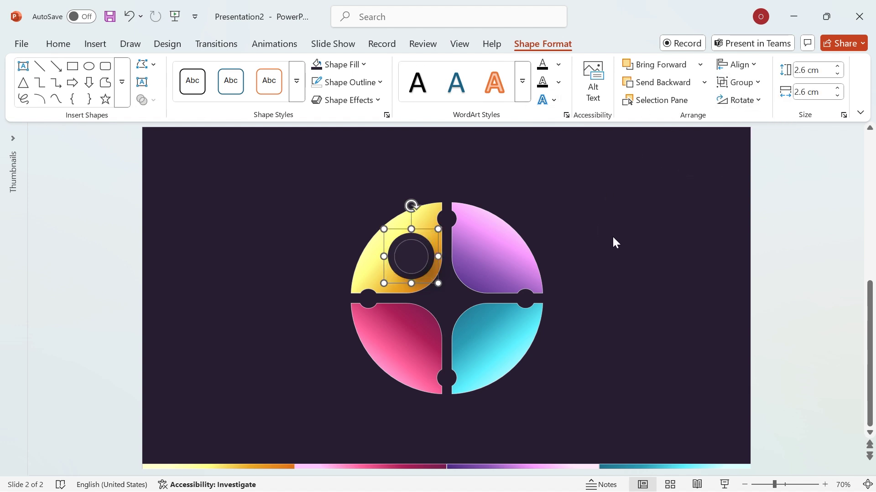
Duplicate the grouped circle pair onto the purple, pink and teal segments
left_click_drag(419, 256, 491, 255)
left_click(419, 254, "shift")
left_click_drag(420, 254, 481, 332)
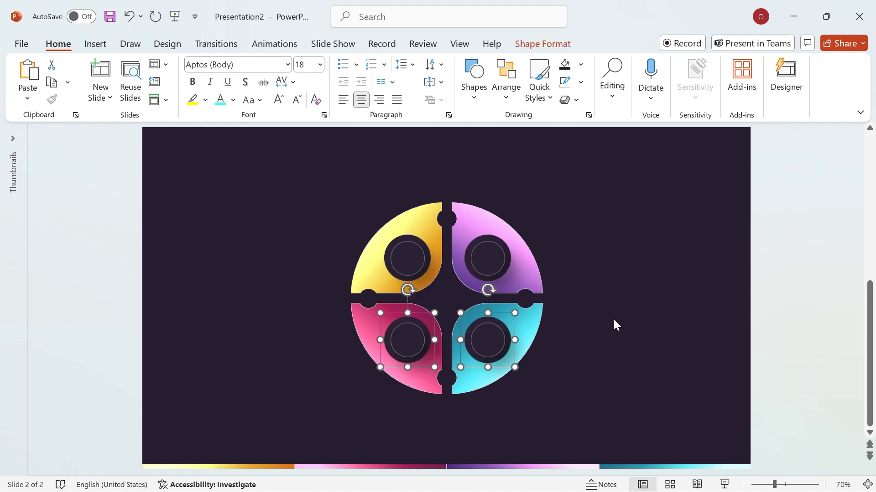
left_click(666, 319)
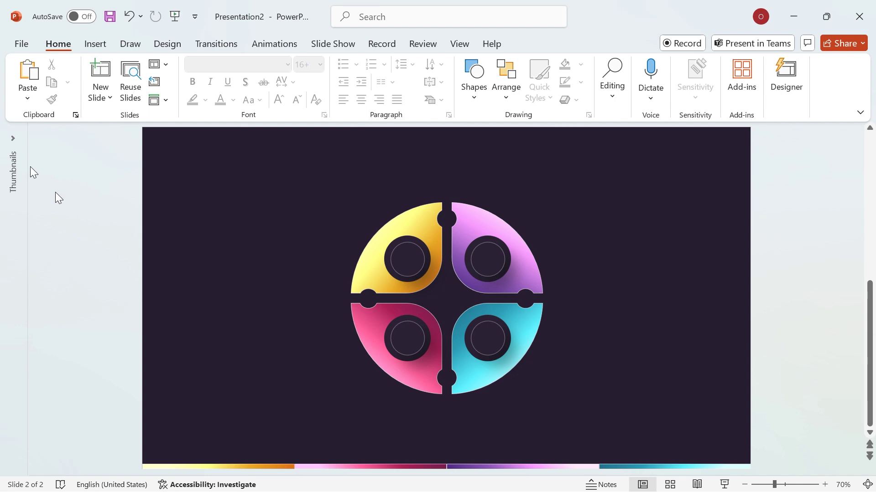
Copy the headings, descriptions and connector lines from the first slide onto slide 2
left_click(20, 137)
left_click(86, 159)
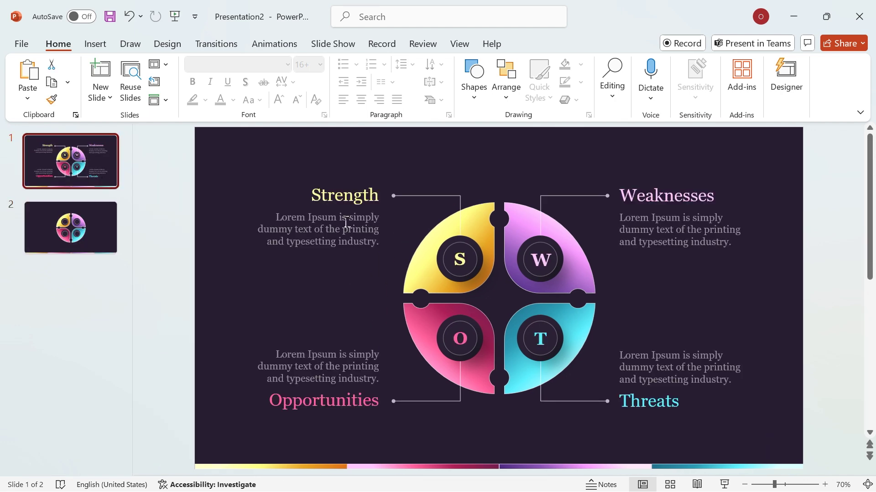
left_click_drag(230, 176, 567, 280)
left_click(666, 228, "shift")
left_click(541, 338, "shift")
left_click(675, 368, "shift")
left_click(319, 367, "shift")
left_click(460, 338, "shift")
key("ctrl+c")
left_click(70, 228)
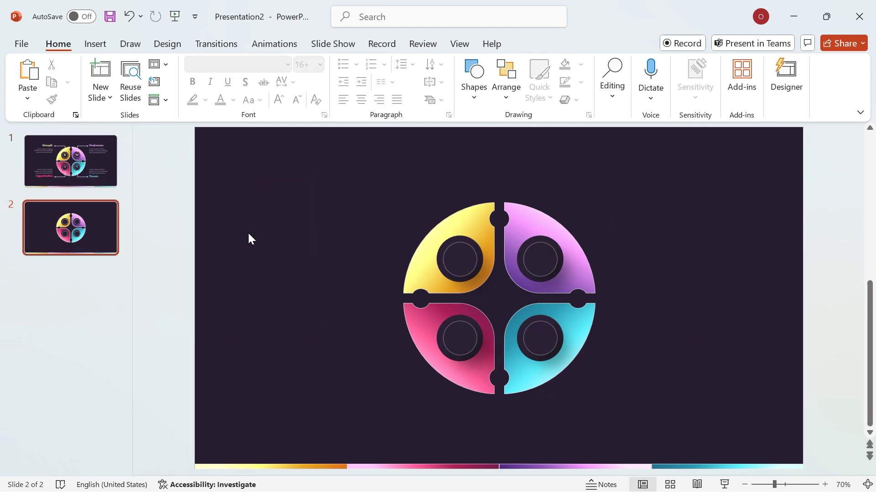
key("ctrl+v")
left_click(229, 289)
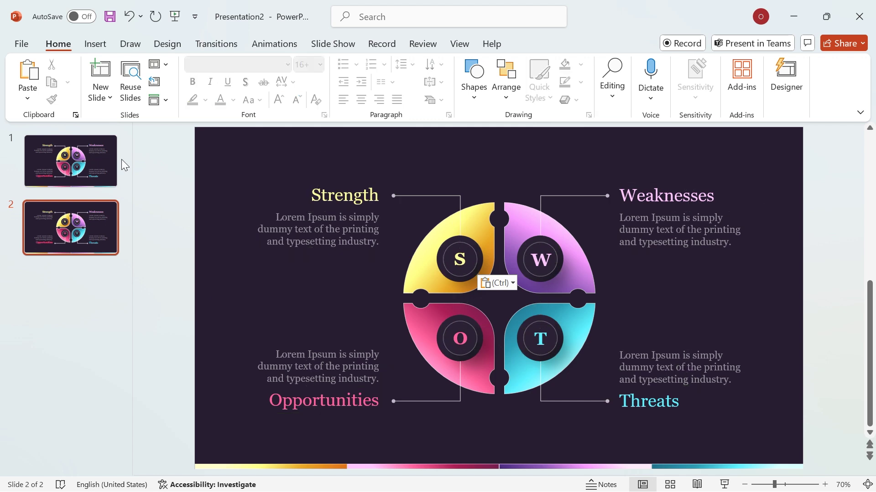
Group the yellow, purple, cyan and pink quadrants into a single group
left_click(381, 233)
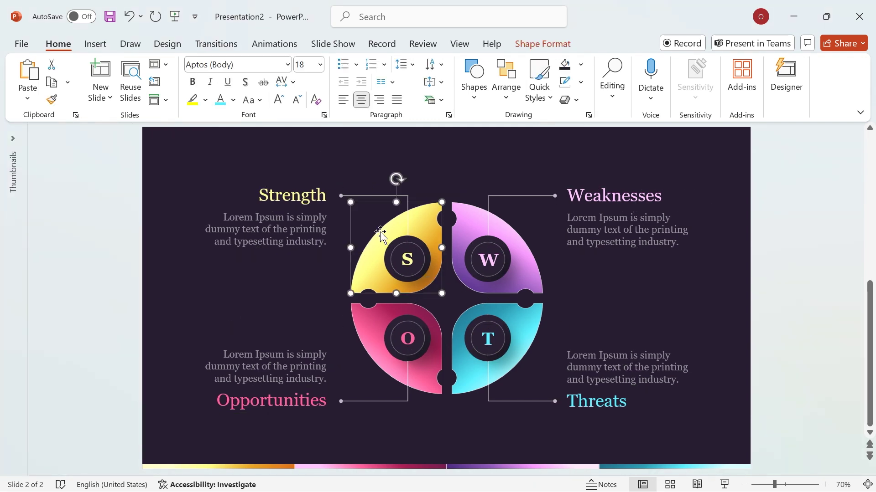
left_click(522, 288, "shift")
left_click(524, 334, "shift")
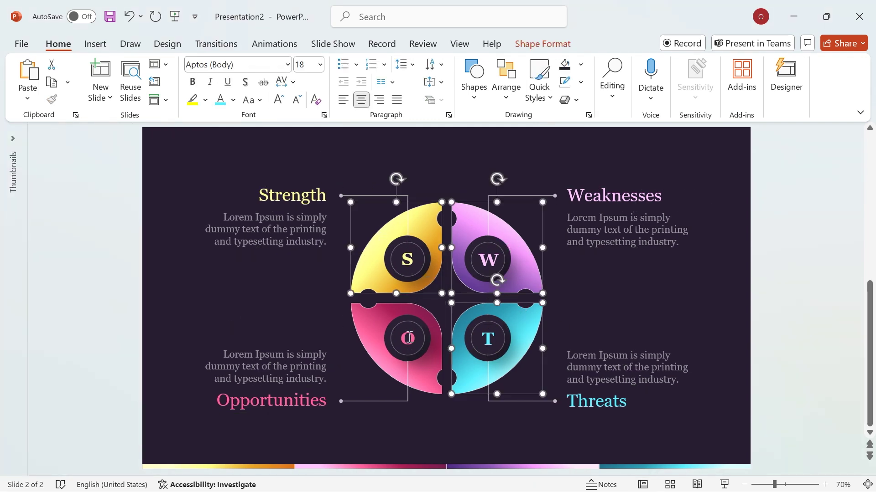
left_click(379, 324, "shift")
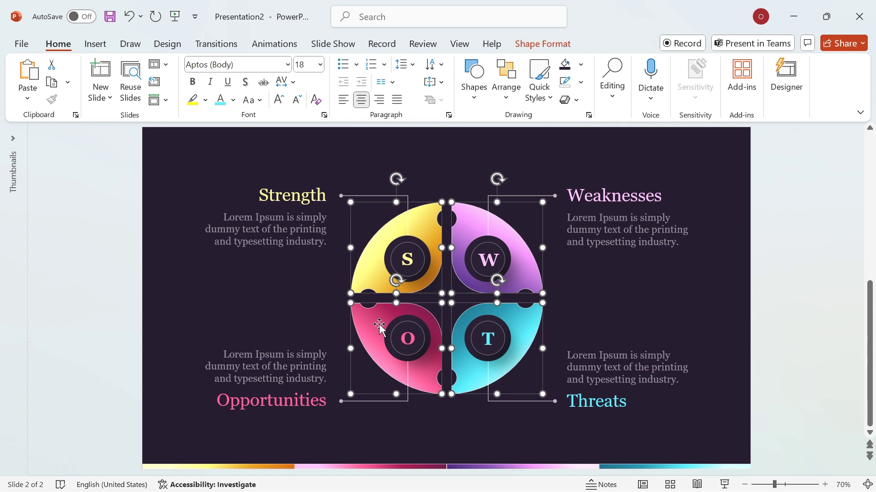
left_click(552, 45)
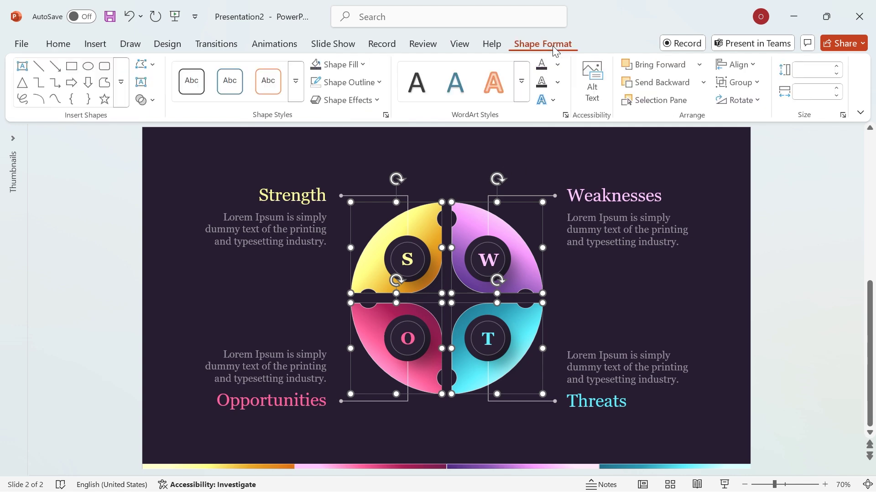
left_click(760, 84)
left_click(750, 101)
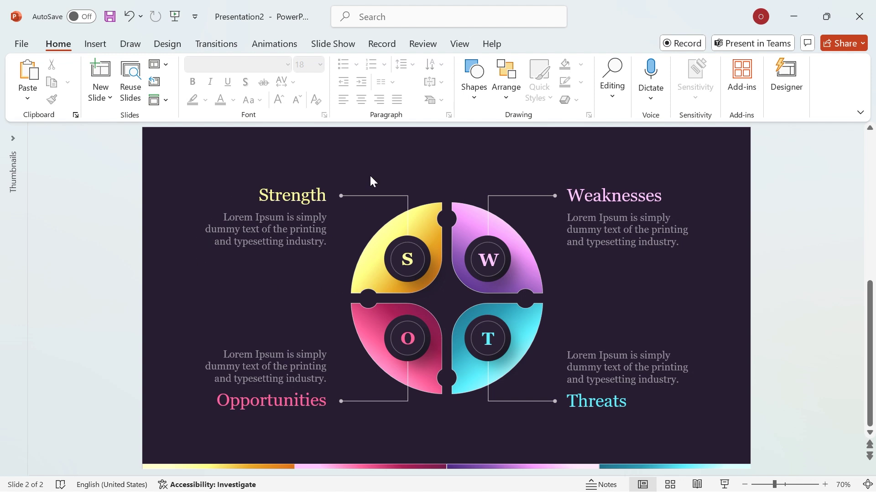
Group the shapes of each letter circle, S, W, T and O, separately
left_click_drag(392, 246, 437, 292)
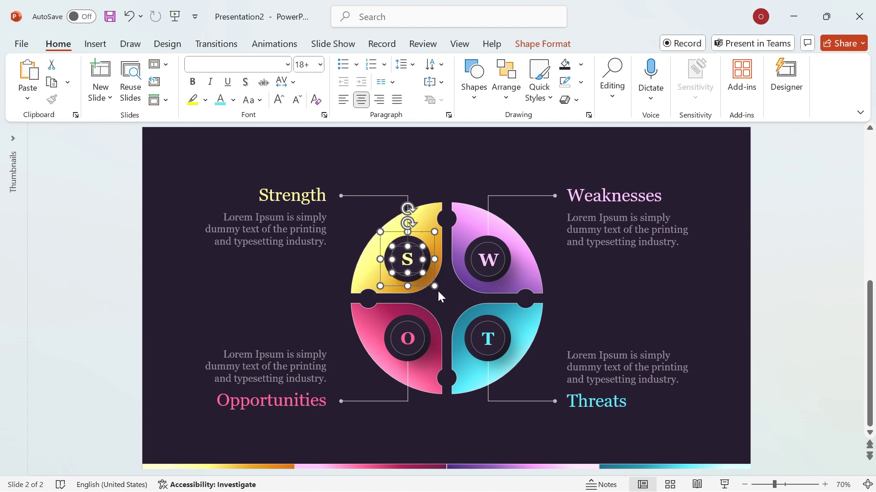
left_click(568, 46)
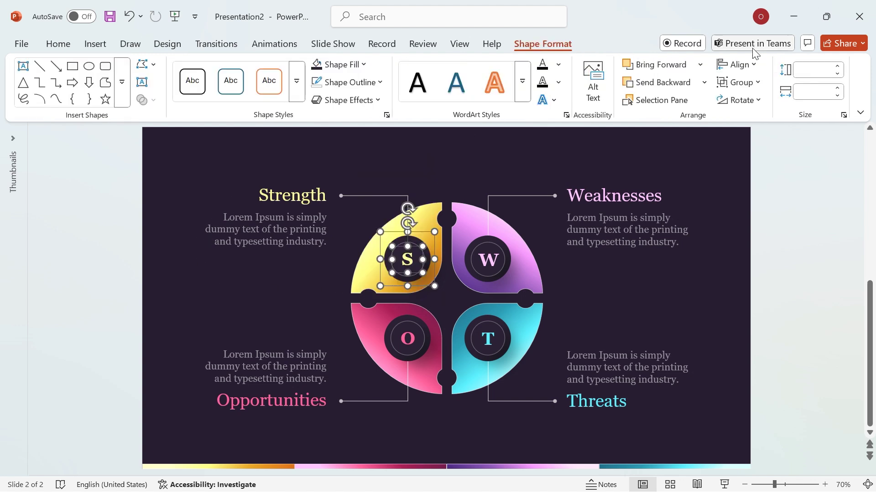
left_click(757, 84)
left_click(750, 101)
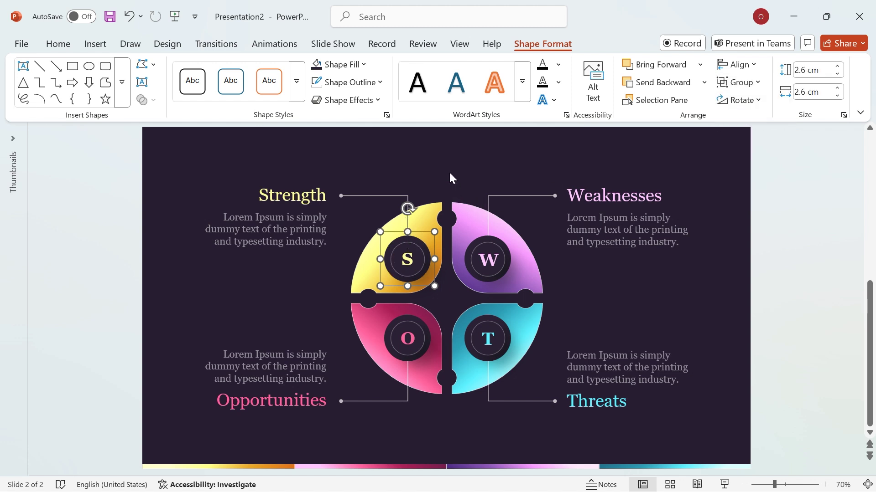
left_click_drag(443, 160, 515, 297)
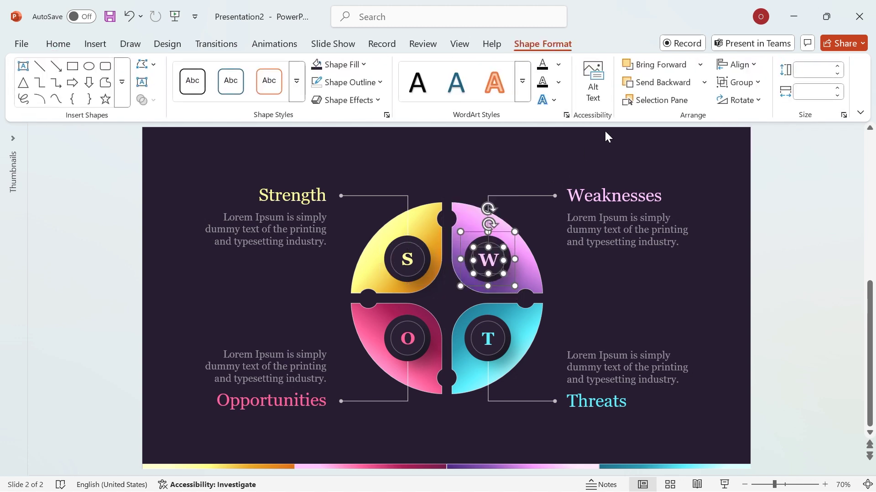
left_click(757, 82)
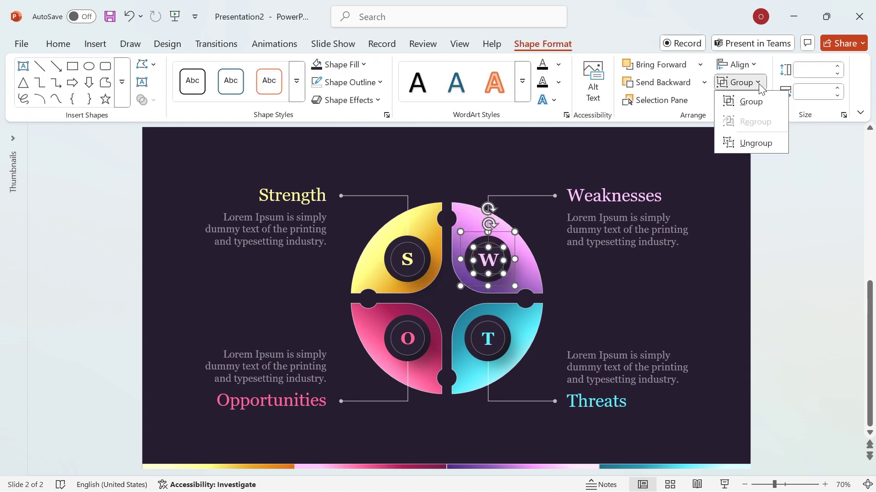
left_click(749, 102)
left_click_drag(526, 429, 461, 303)
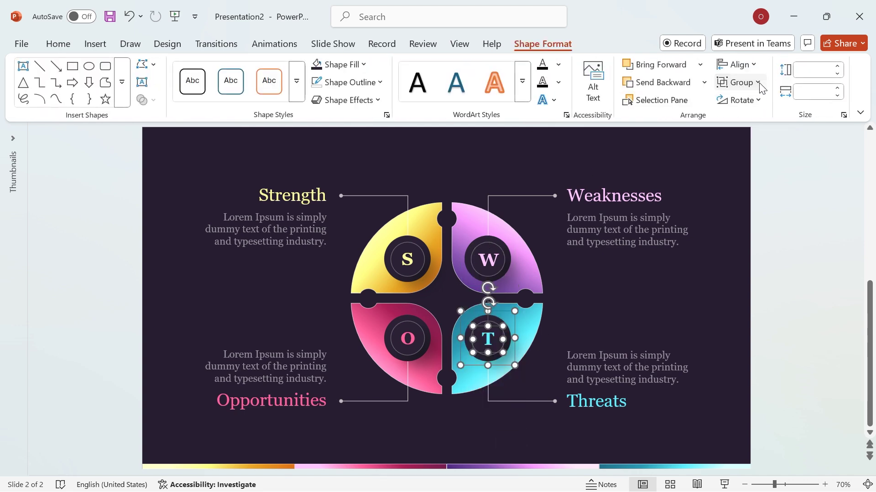
left_click(757, 83)
left_click(749, 102)
left_click_drag(441, 424, 368, 299)
left_click(757, 82)
left_click(749, 102)
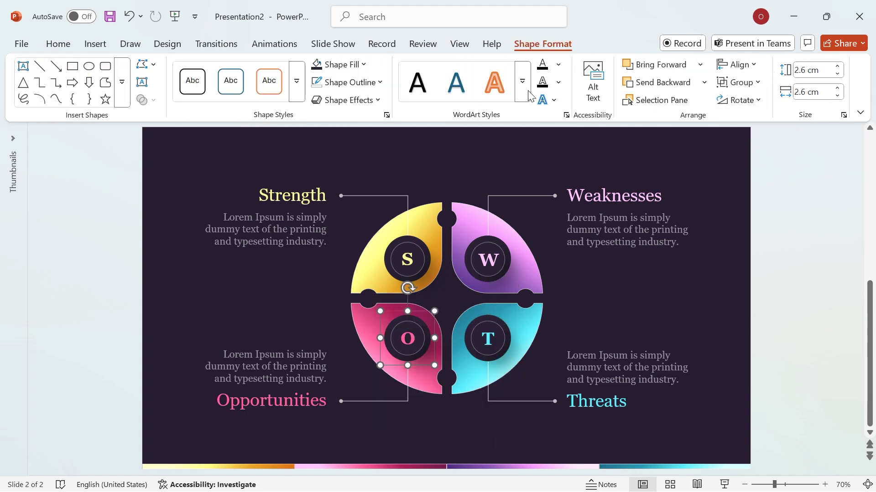
left_click(644, 303)
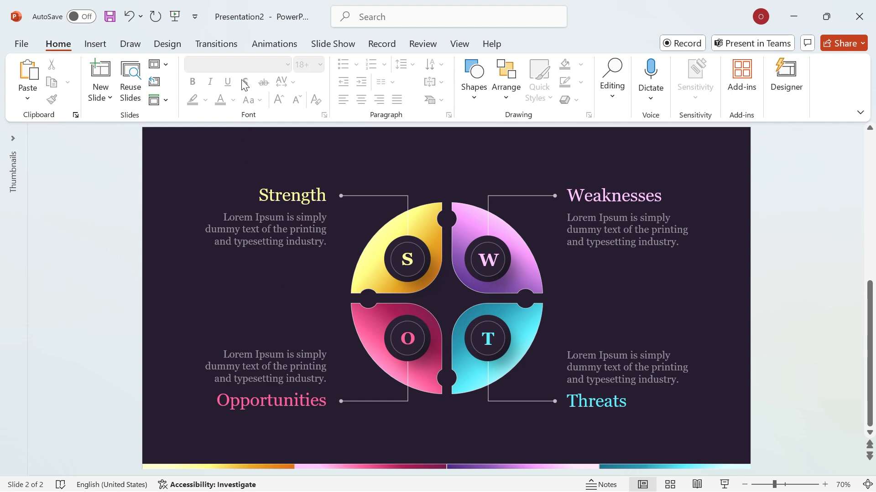
Apply a Grow & Turn entrance to the quadrant group and show the Animation Pane
left_click(270, 45)
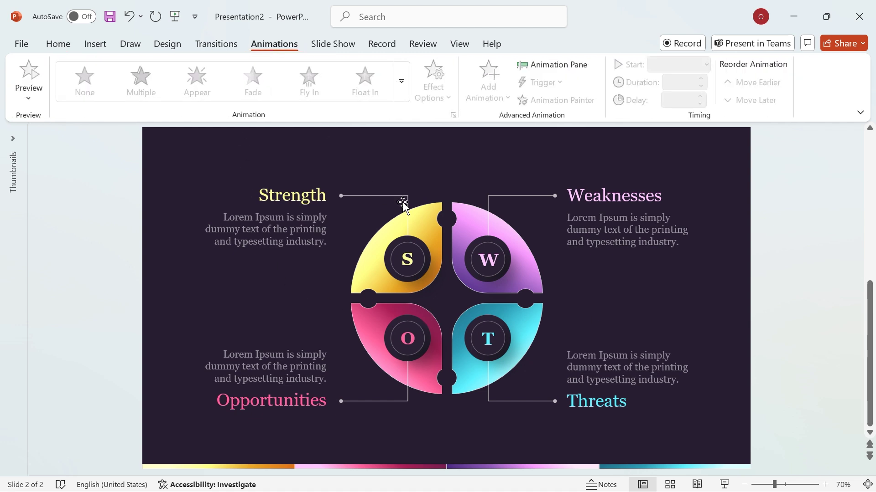
left_click(422, 214)
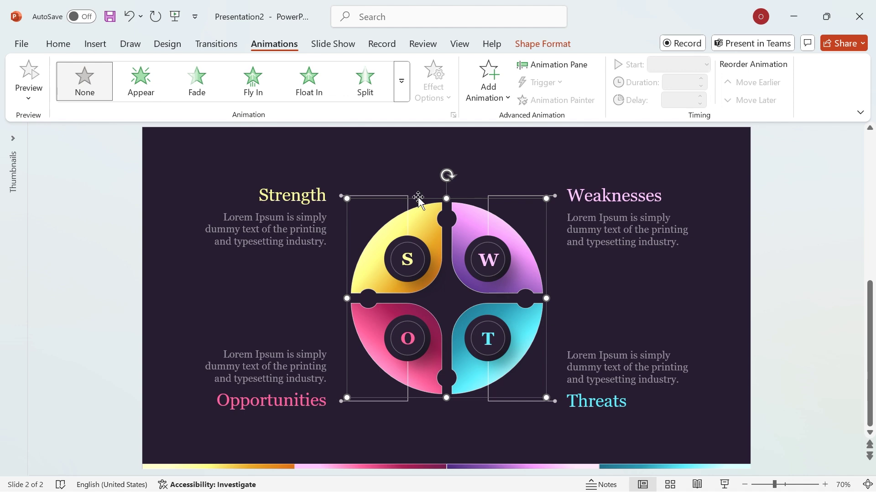
left_click(402, 82)
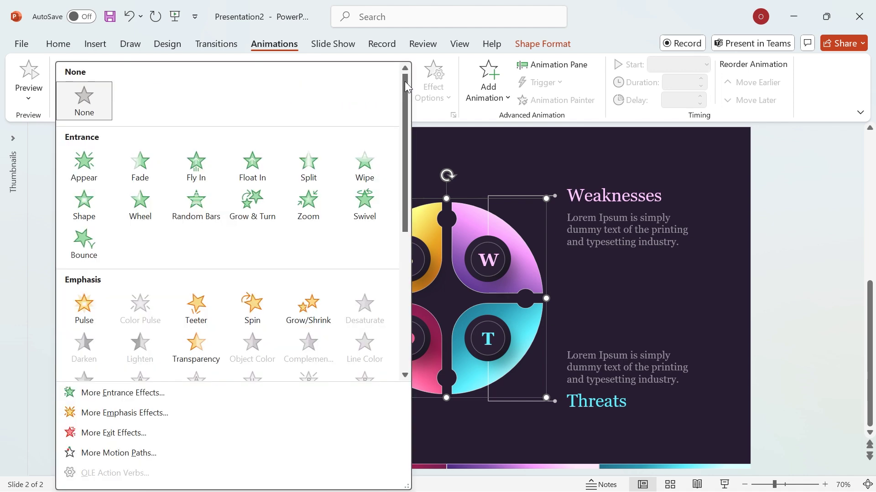
left_click(258, 220)
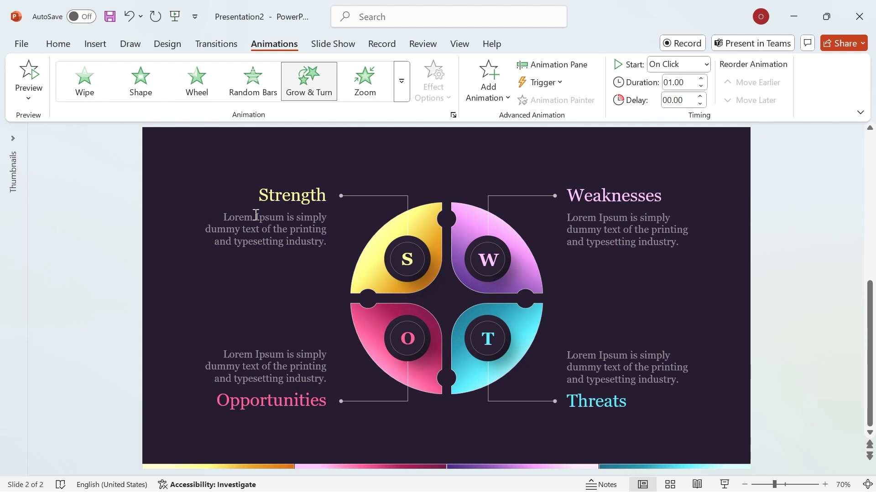
left_click(571, 66)
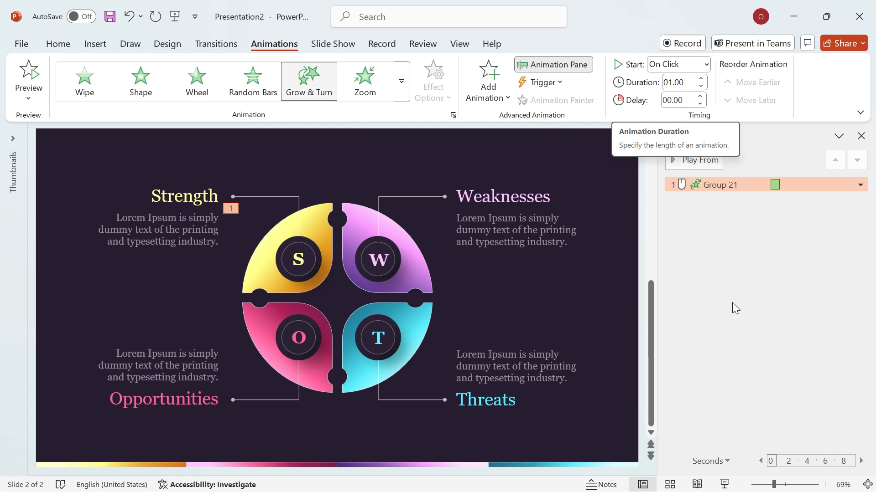
Give the S circle a Fly In from top-left, after previous, lasting 1 second
left_click(294, 242)
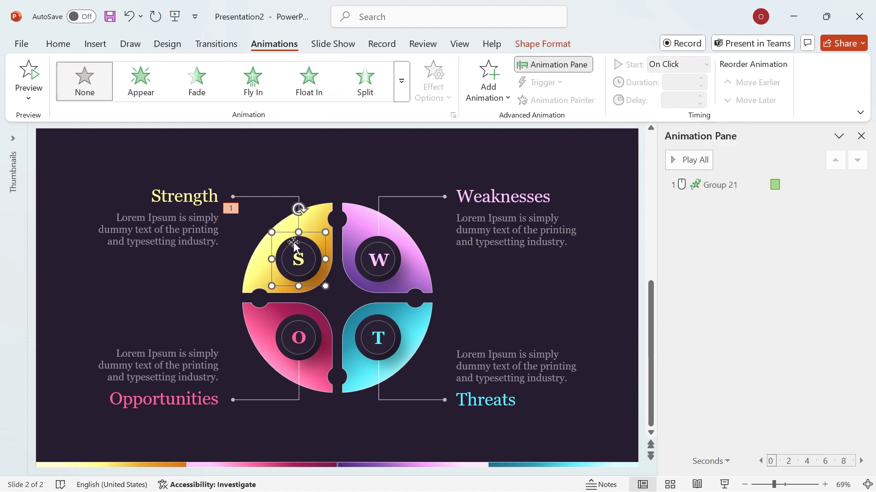
left_click(259, 88)
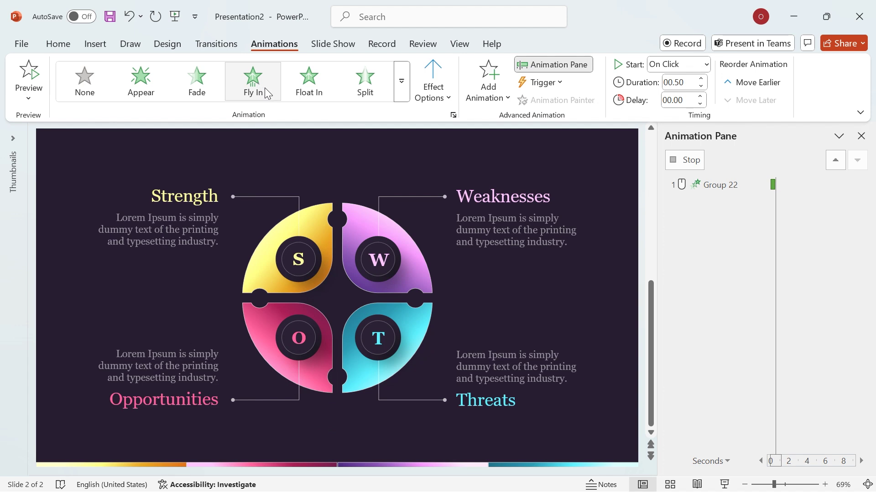
left_click(449, 99)
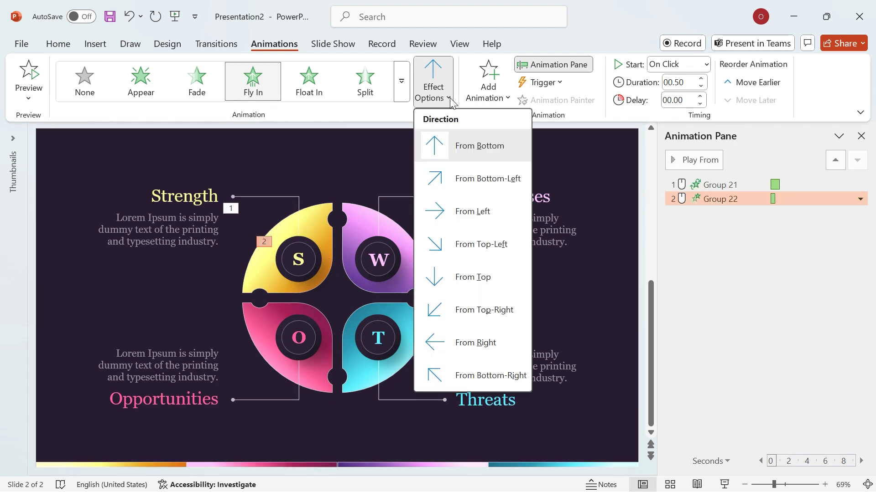
left_click(473, 245)
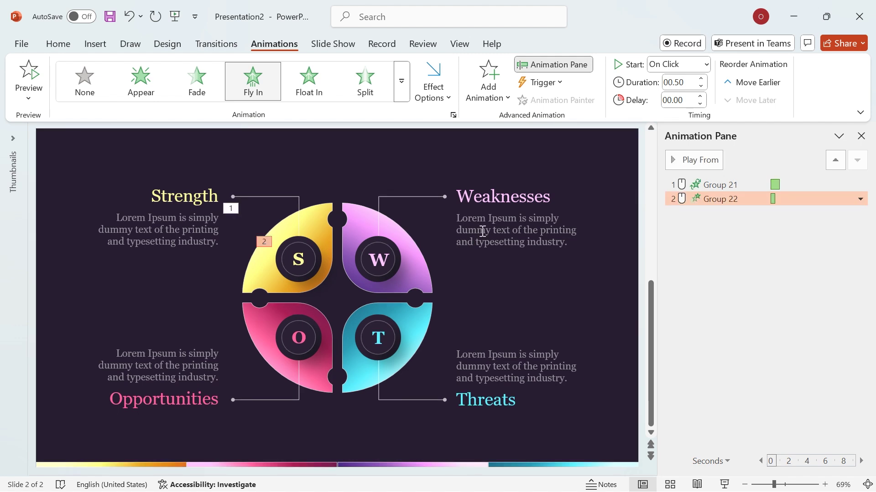
left_click(706, 64)
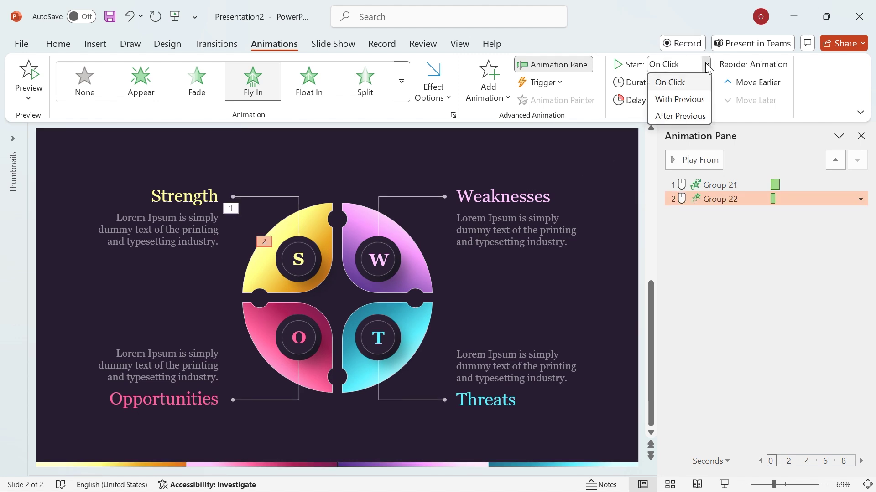
left_click(695, 117)
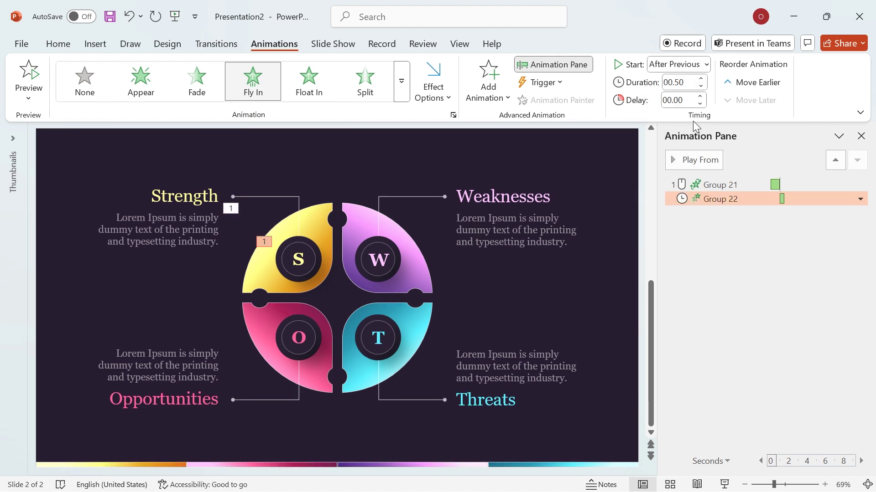
left_click(702, 80)
left_click(702, 81)
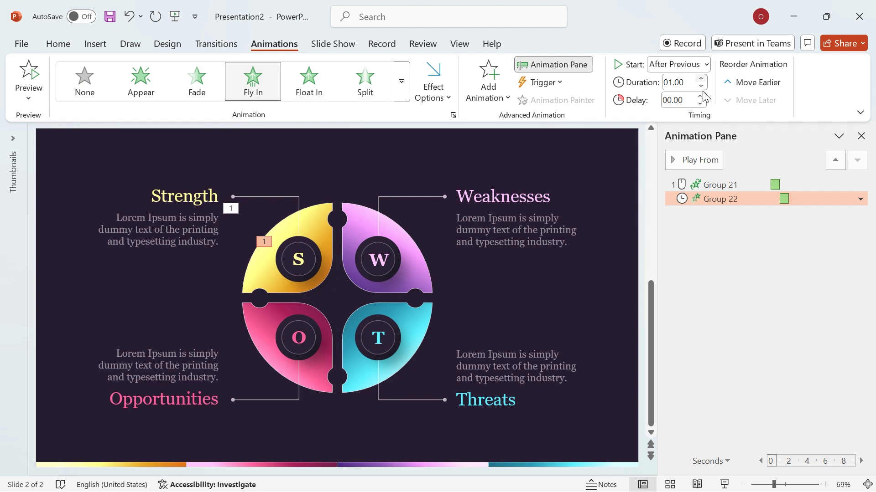
Add a 0.55-second bounce end to the S circle's Fly In effect
right_click(713, 202)
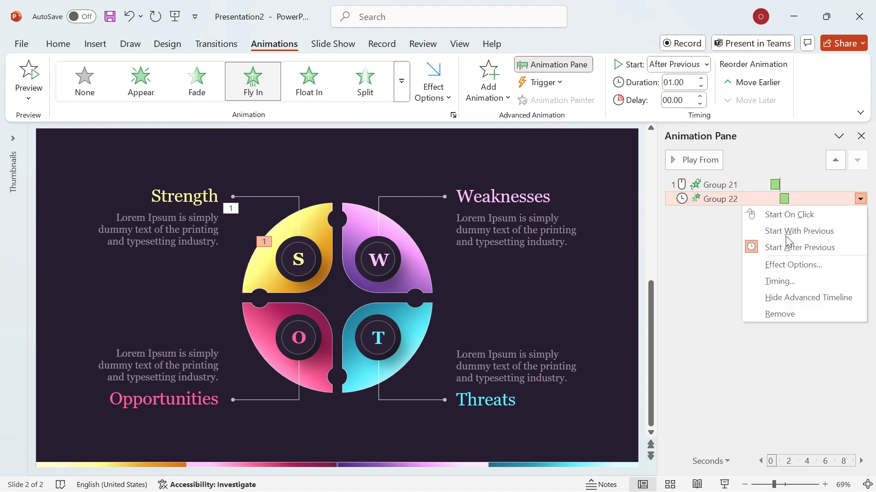
left_click(794, 265)
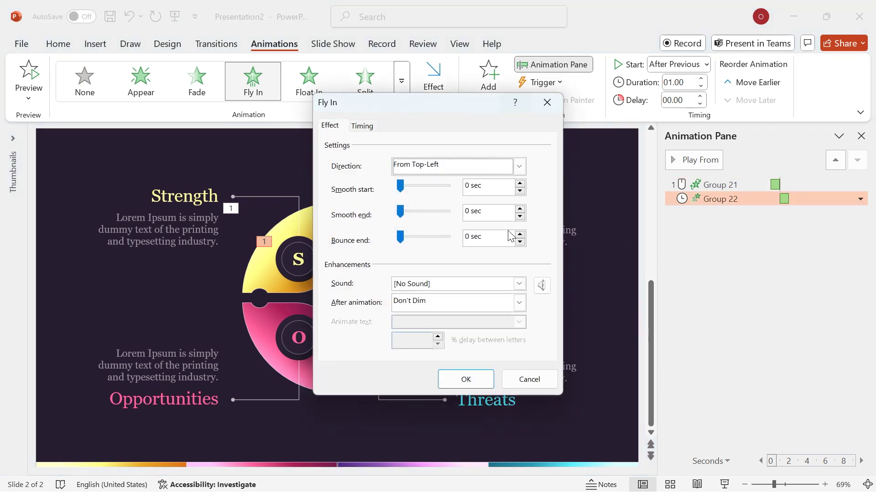
left_click_drag(400, 237, 427, 242)
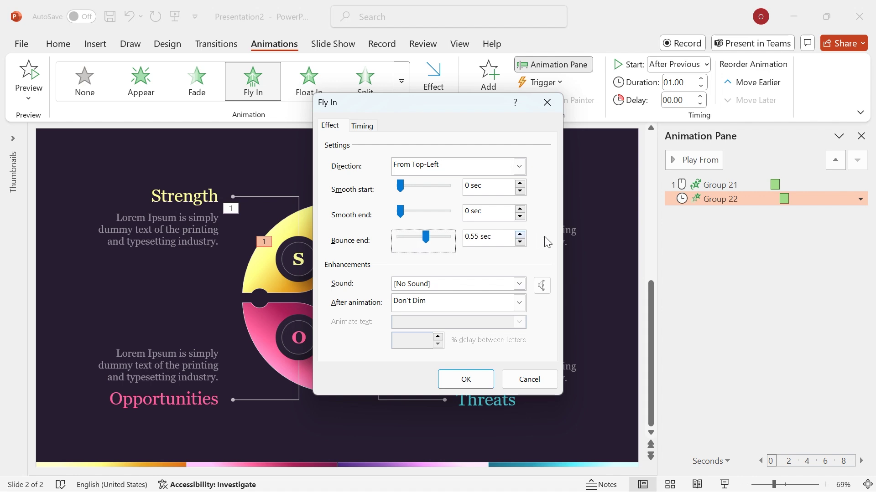
left_click(469, 378)
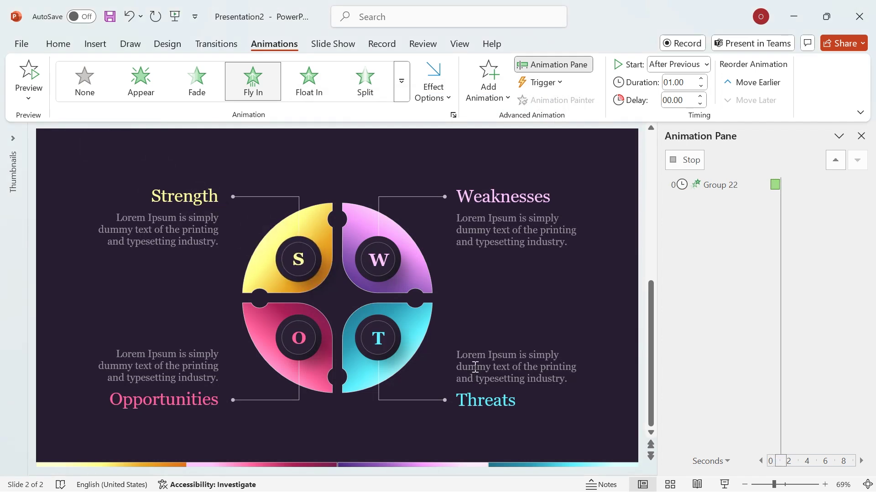
left_click(313, 248)
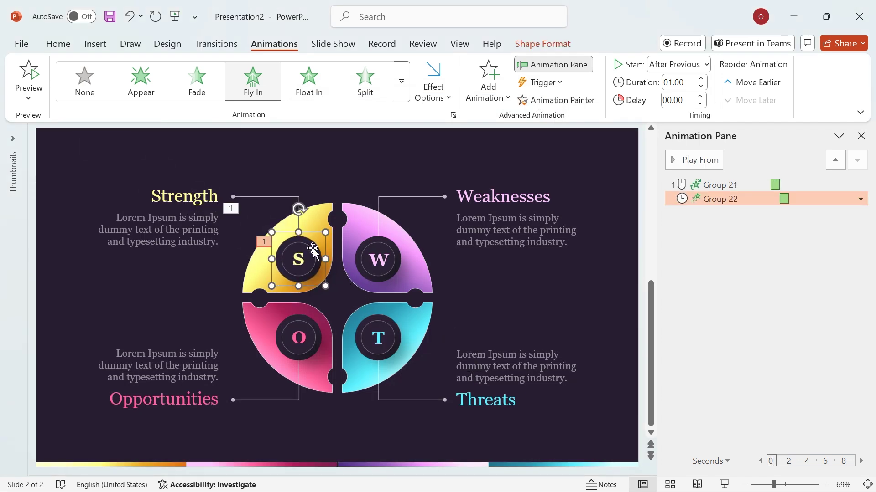
Paint the S circle's animation onto the W circle, flying in from top-right
left_click(556, 99)
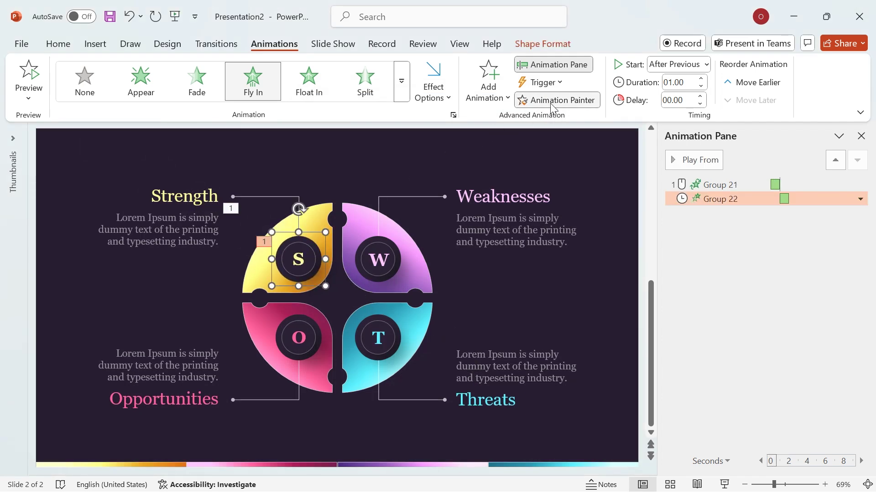
left_click(385, 258)
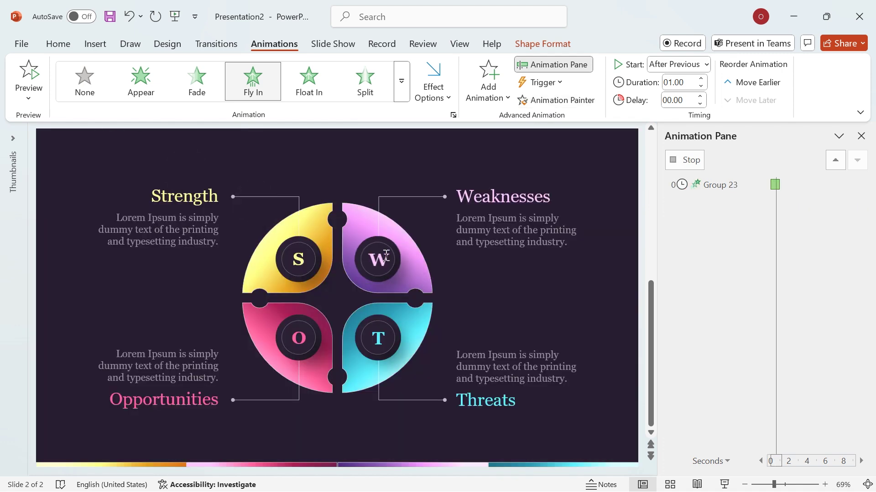
left_click(451, 96)
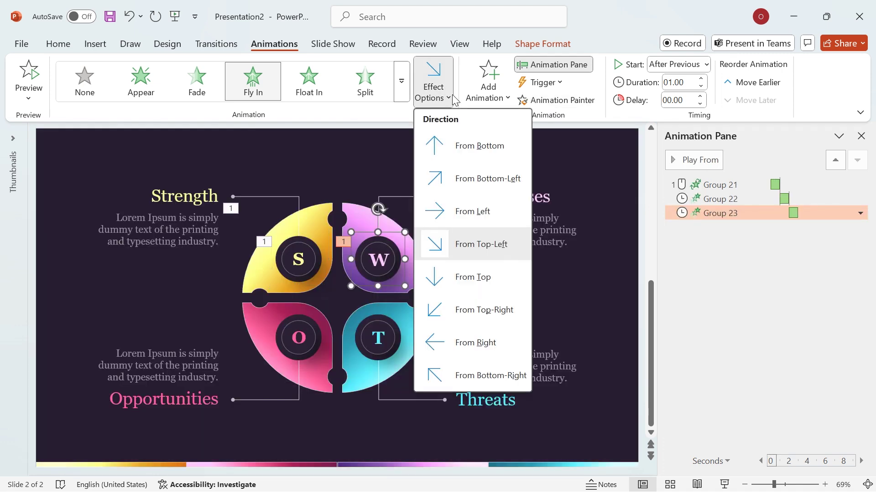
left_click(486, 311)
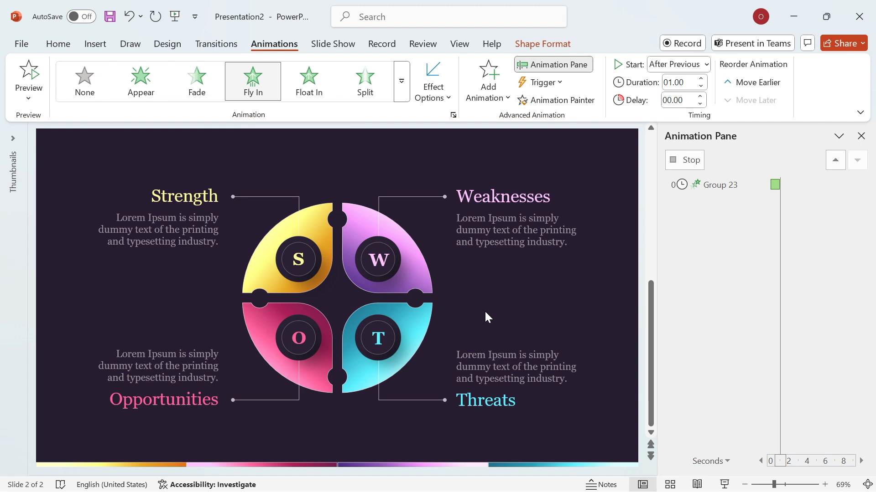
Start the W animation with previous after a 0.10 s delay, and paint it onto O
left_click(708, 64)
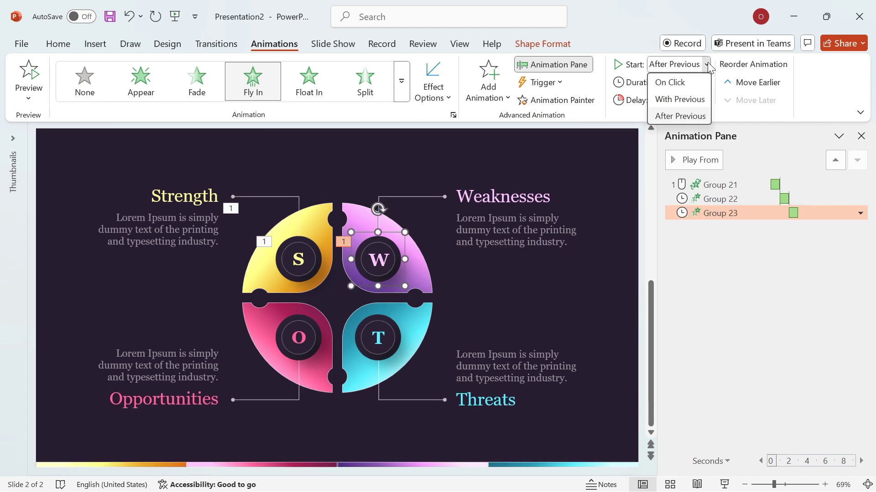
left_click(688, 99)
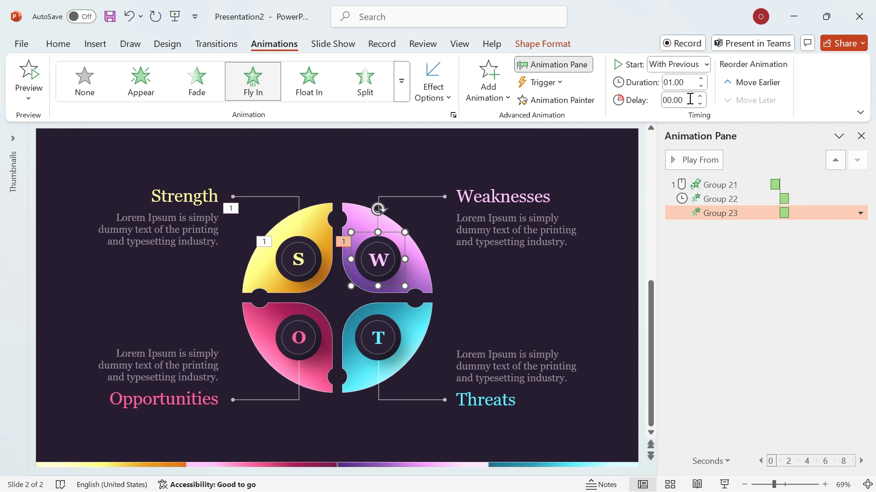
left_click(689, 99)
left_click_drag(688, 100, 677, 99)
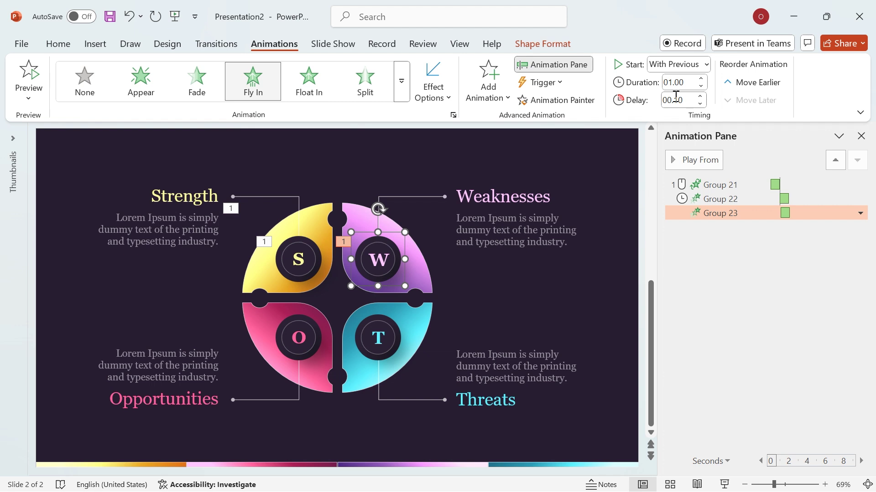
type("10")
left_click(557, 100)
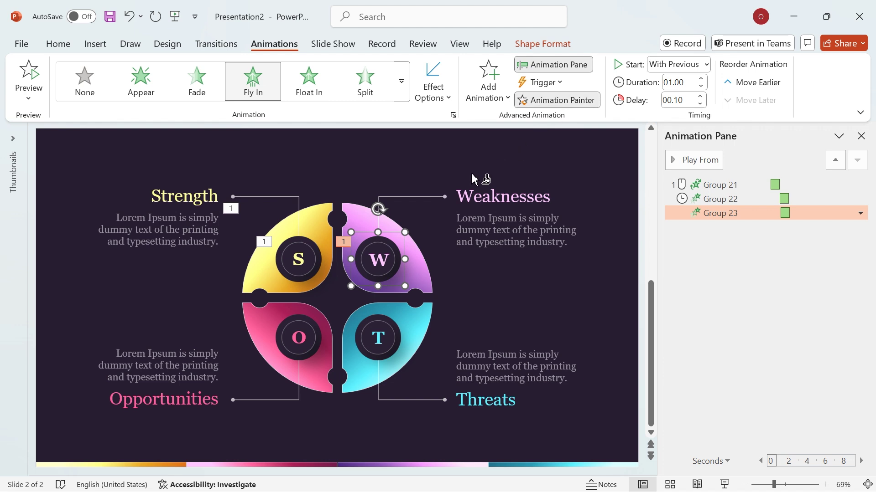
left_click(309, 335)
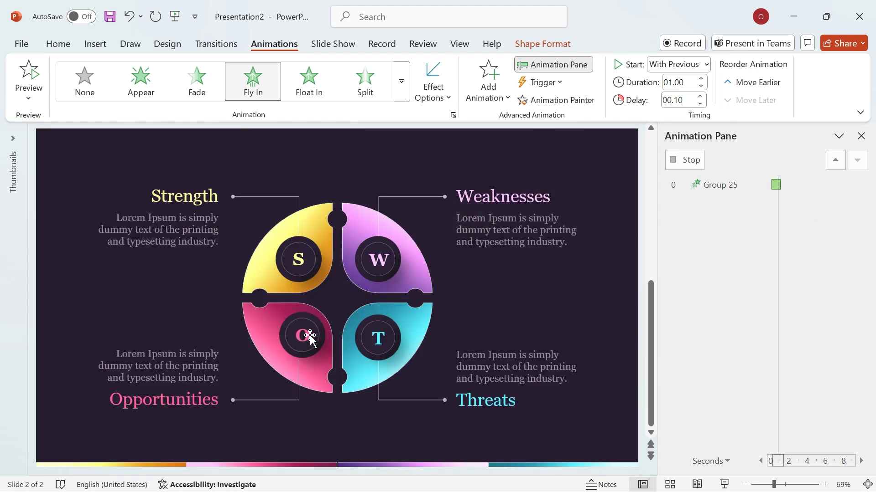
Make the O circle fly in from bottom-left with a 0.20-second delay
left_click(448, 99)
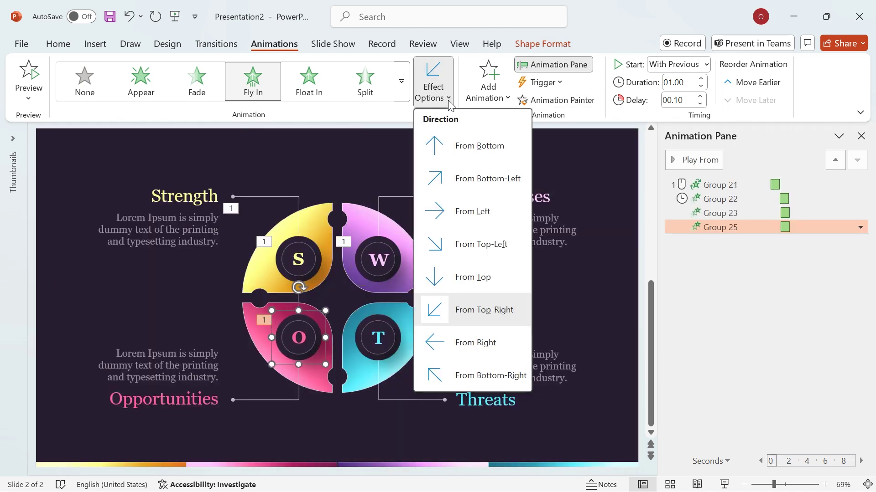
left_click(470, 183)
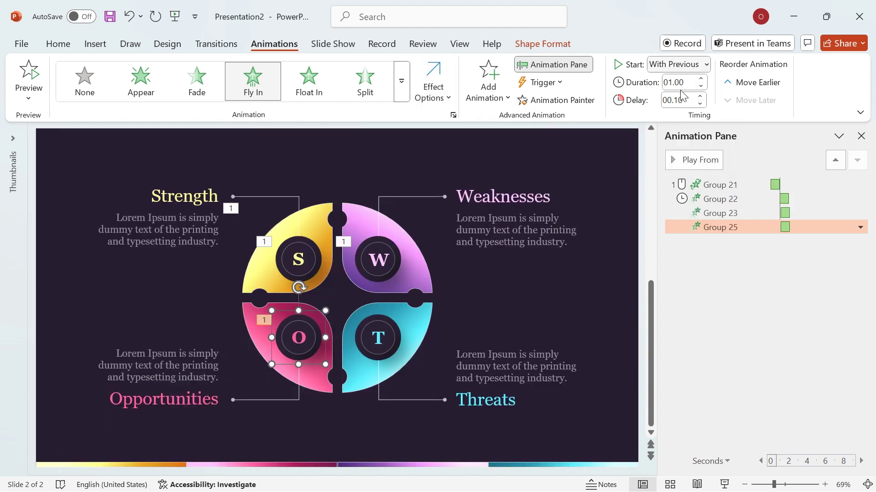
left_click(684, 101)
left_click(686, 100)
double_click(676, 102)
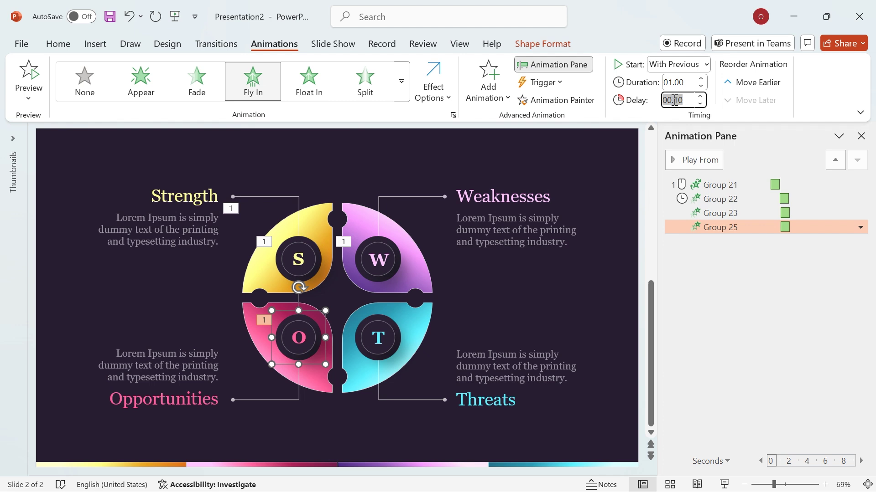
left_click(674, 100)
double_click(684, 99)
key("Return")
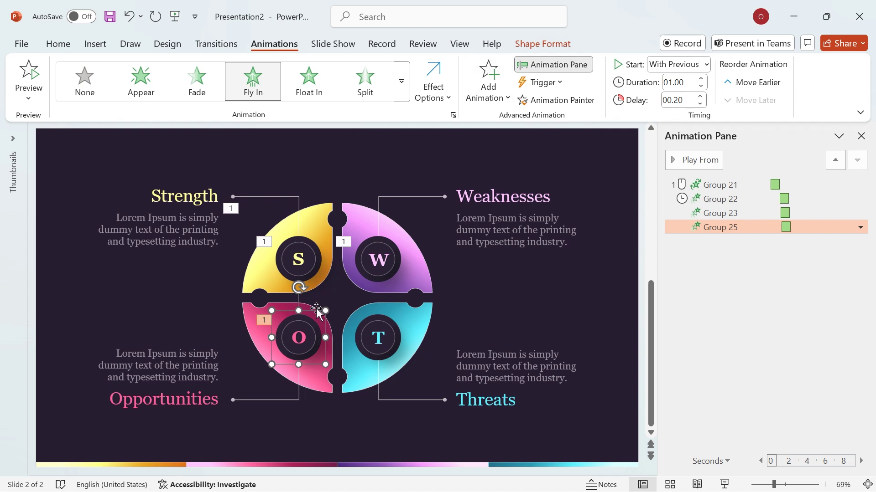
Paint the animation onto the T circle, from bottom-right with a 0.30-second delay
left_click(570, 102)
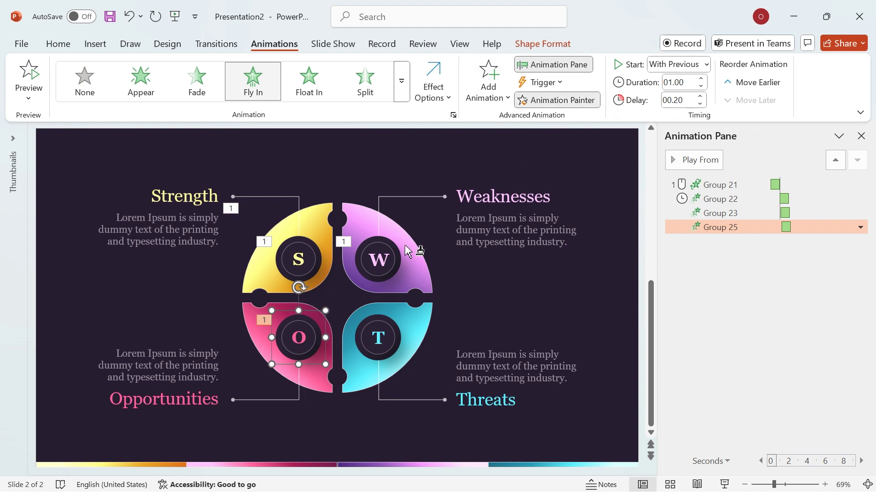
left_click(379, 339)
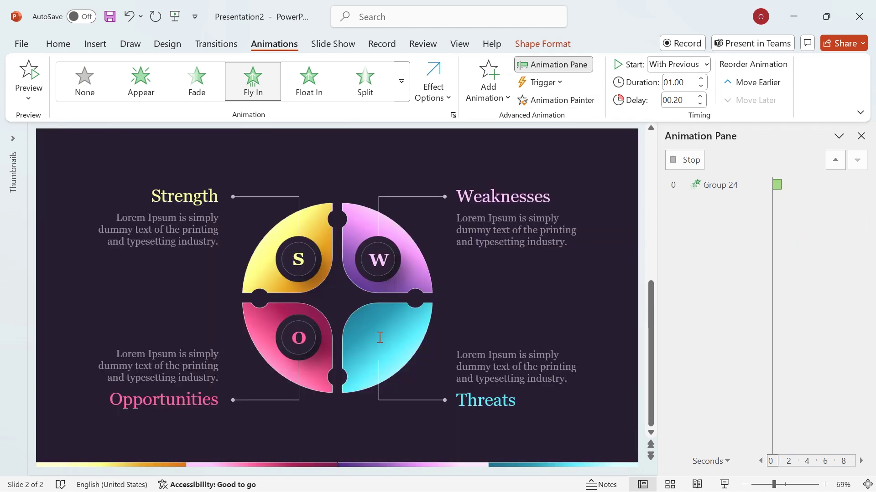
left_click(449, 96)
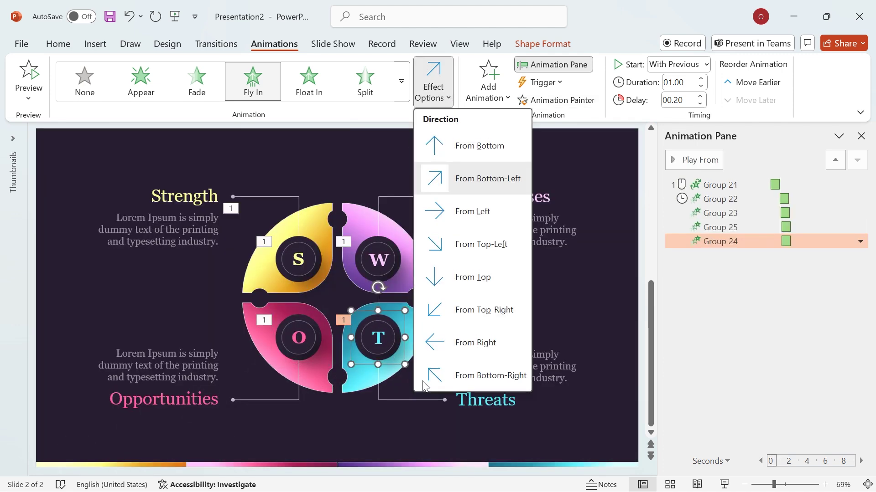
left_click(491, 376)
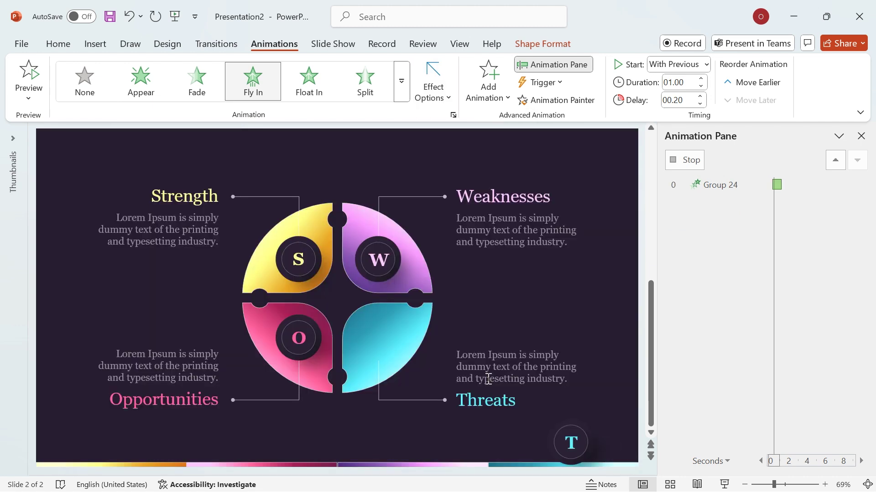
left_click(684, 104)
left_click_drag(684, 104, 674, 100)
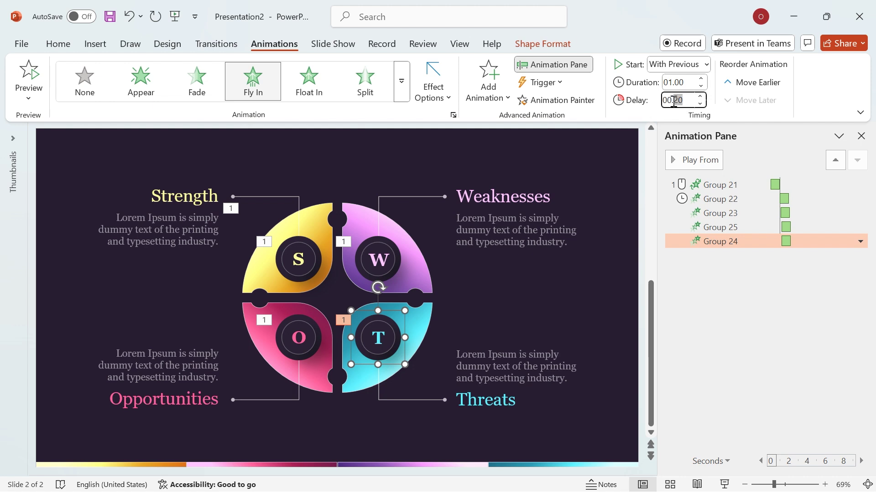
key("Return")
Give the Strength connector a Wipe entrance from the right, starting after previous
left_click(588, 282)
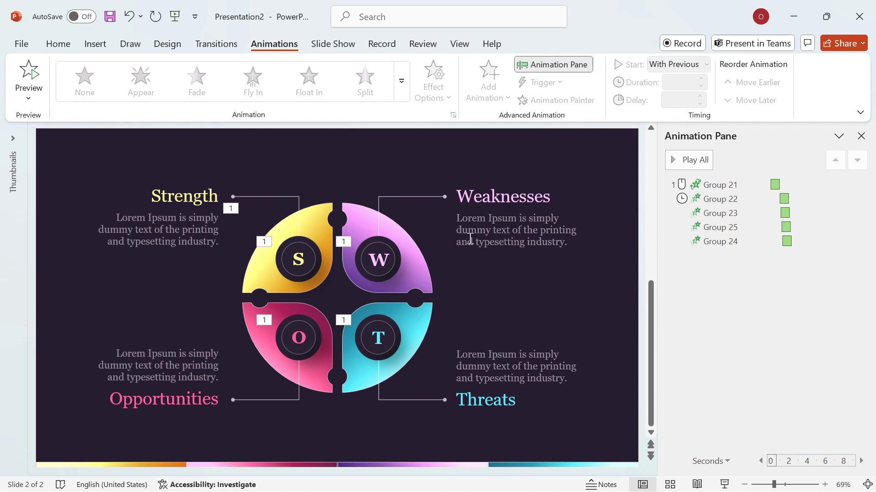
left_click(280, 197)
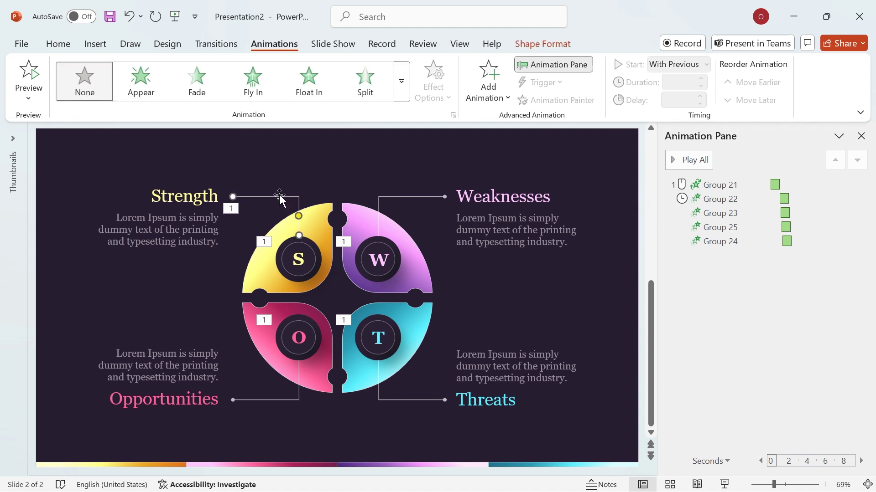
left_click(405, 89)
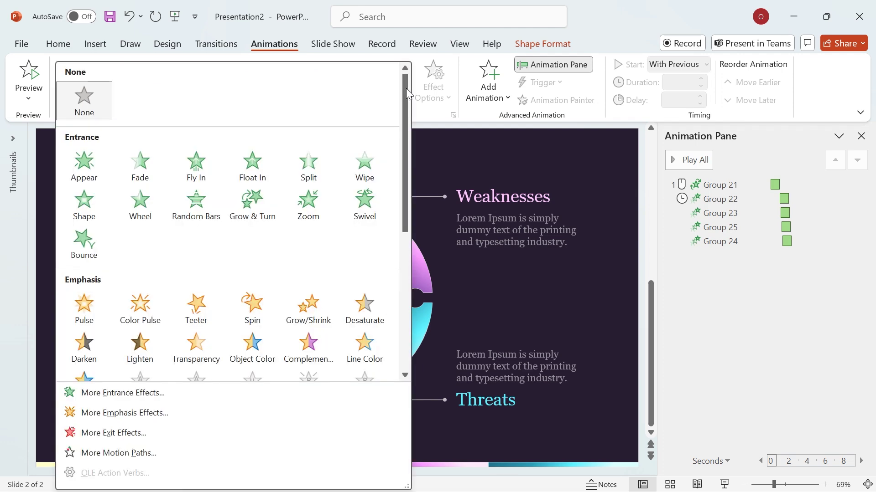
left_click(361, 165)
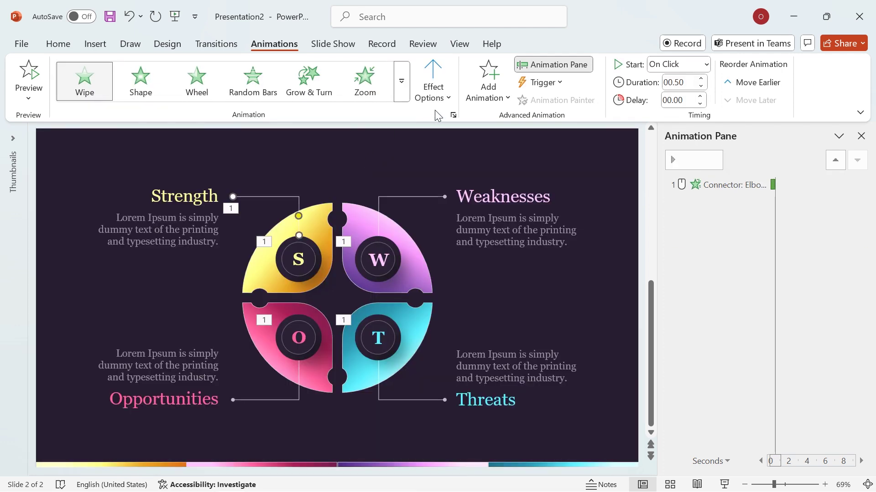
left_click(442, 97)
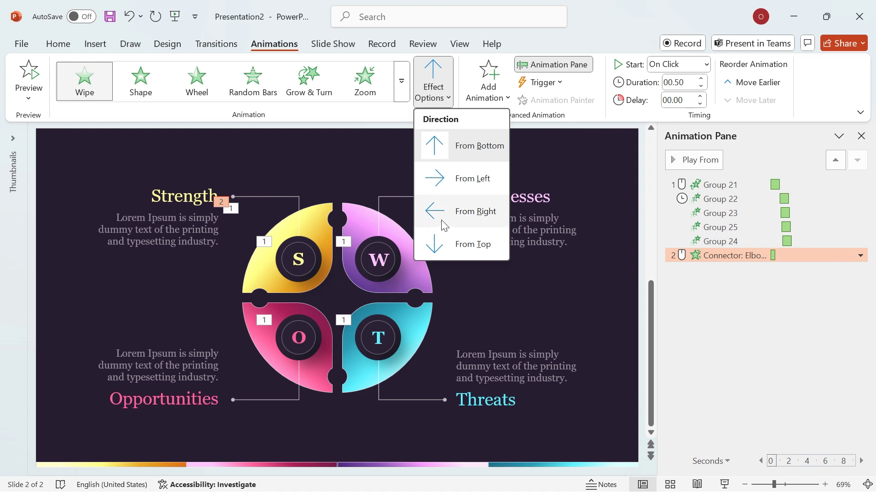
left_click(475, 212)
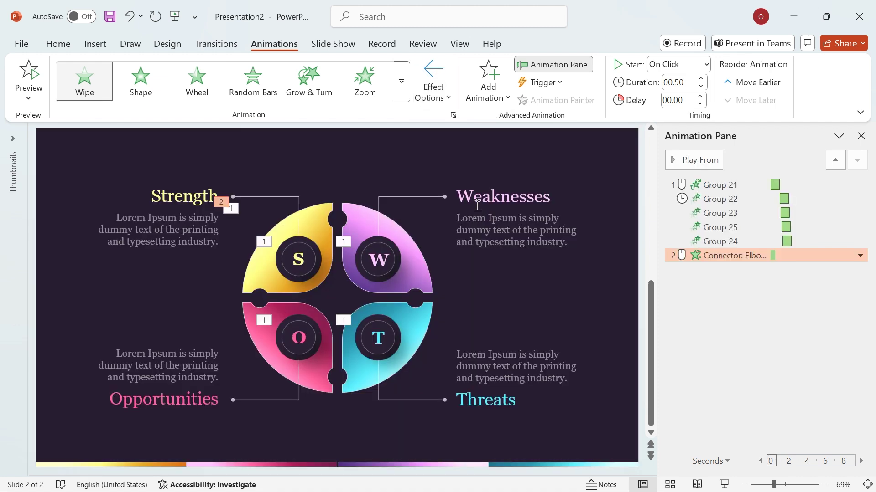
left_click(706, 66)
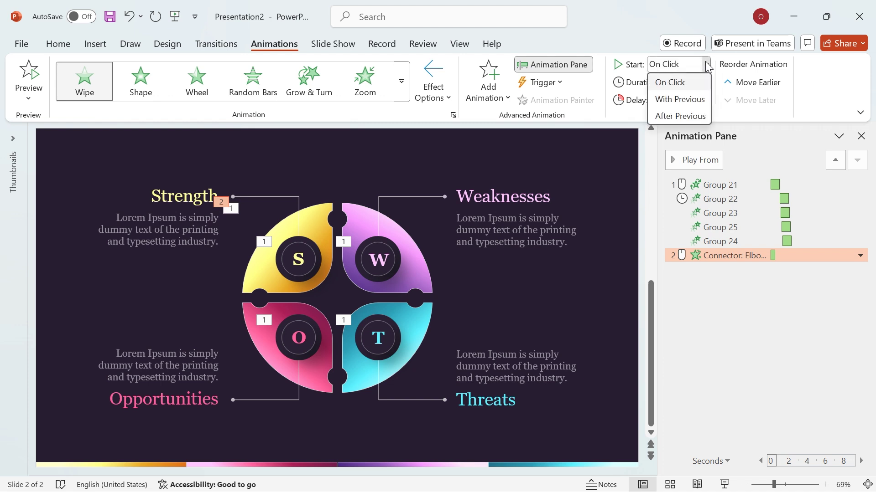
left_click(677, 116)
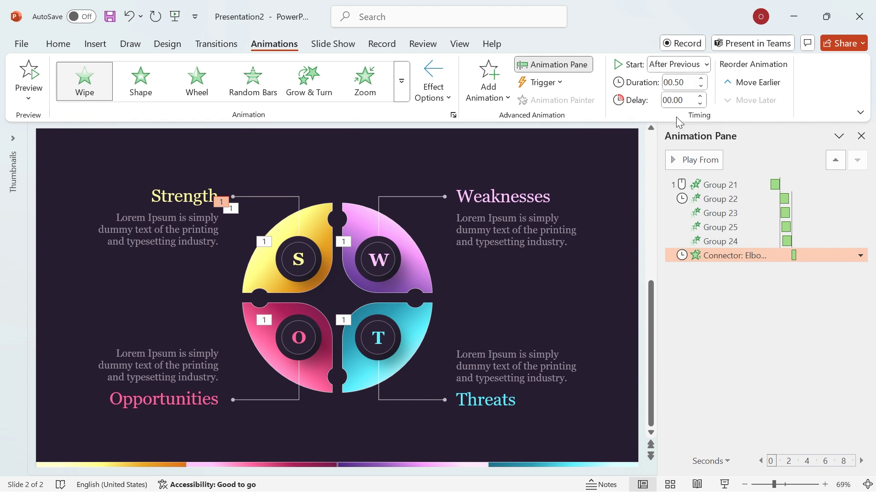
left_click(296, 250)
left_click(296, 250)
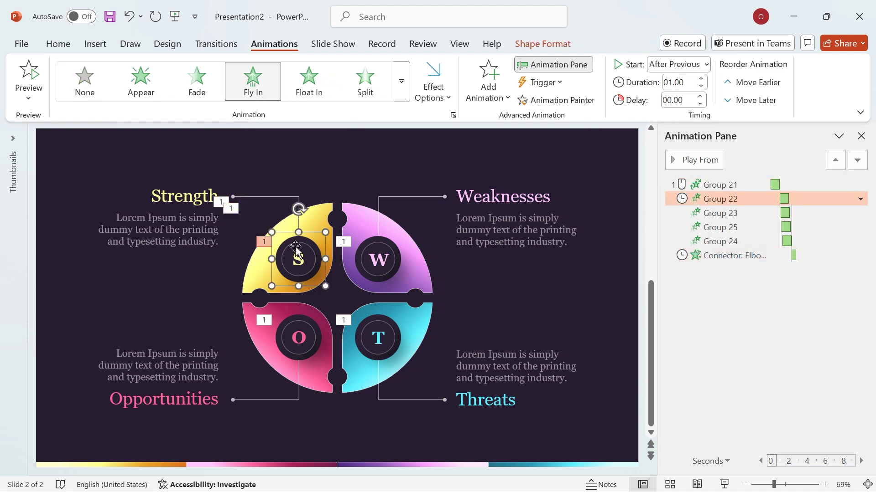
Copy the Fly In to the Strength heading, from left, With Previous, delay 00.25
left_click(565, 100)
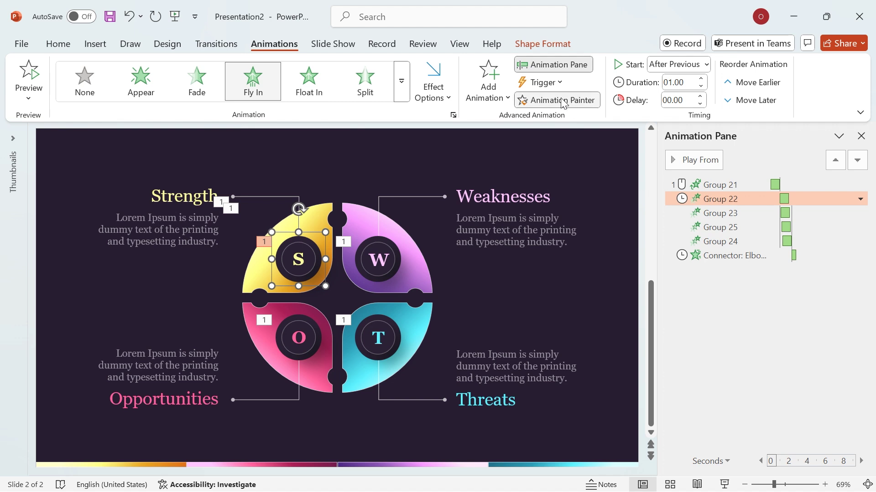
left_click(179, 200)
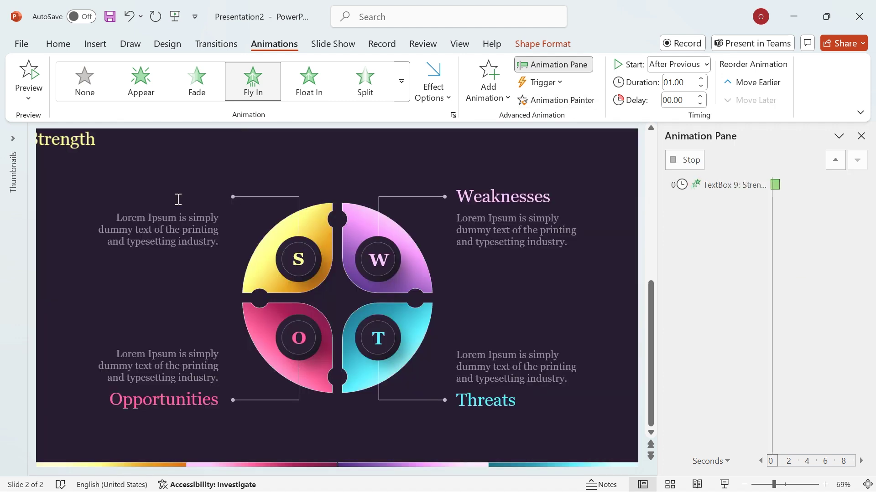
left_click(449, 98)
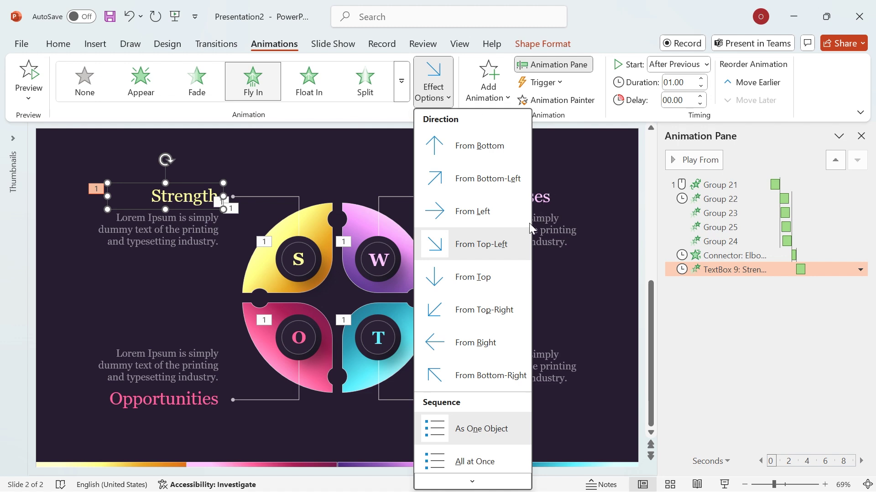
left_click(470, 211)
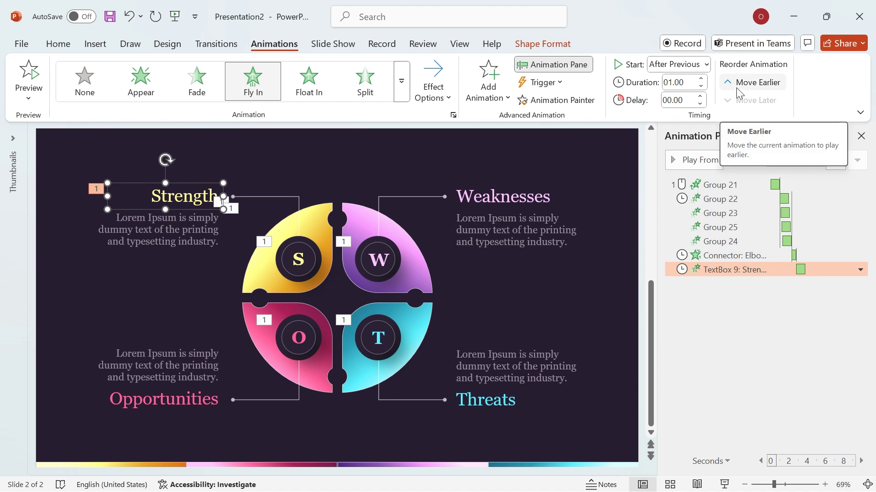
left_click(689, 64)
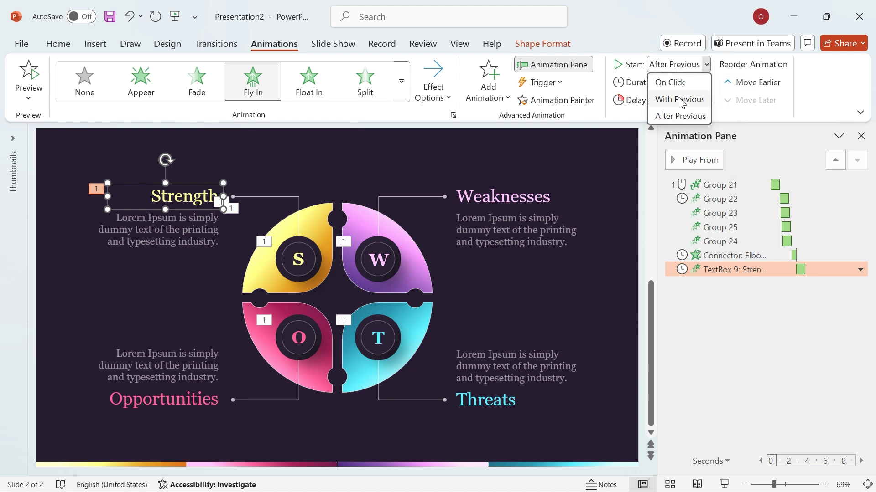
left_click(680, 99)
left_click(701, 97)
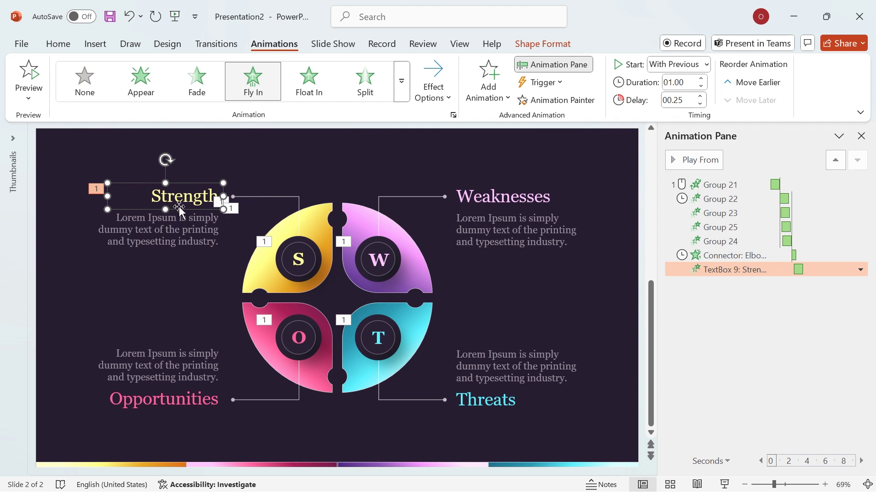
Copy the heading's fly-in to the Strength description with its delay raised to 00.50
left_click(566, 102)
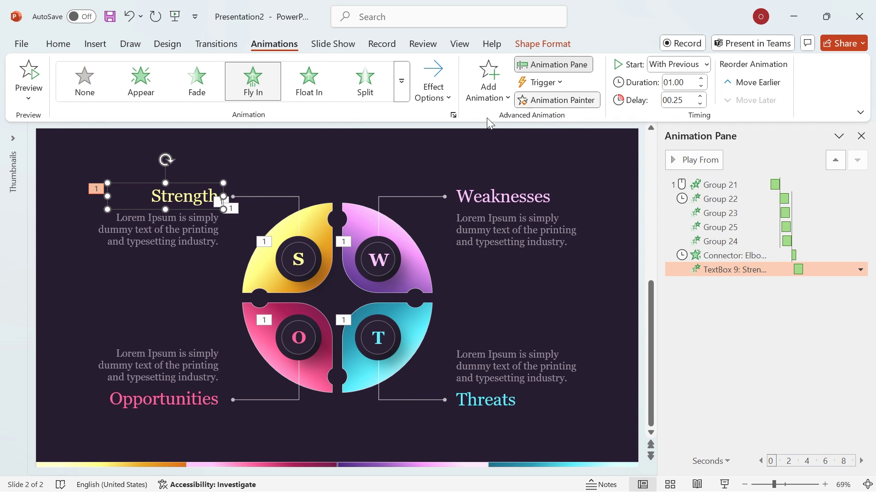
left_click(178, 242)
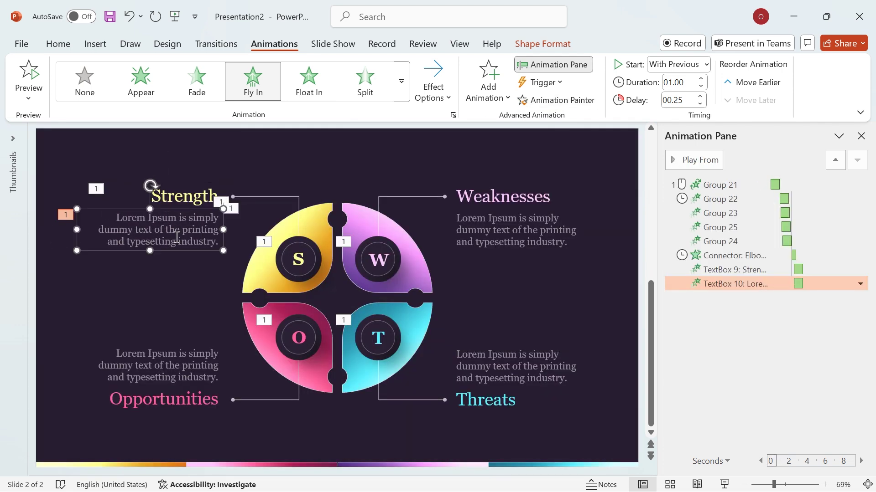
left_click(701, 97)
left_click(278, 197)
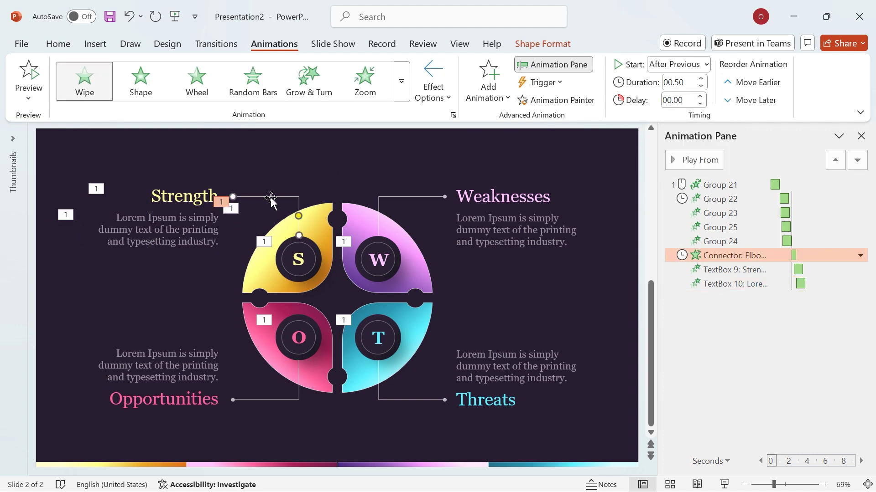
Copy the connector's Wipe to the Weaknesses connector, wiping From Left
left_click(538, 106)
left_click(403, 196)
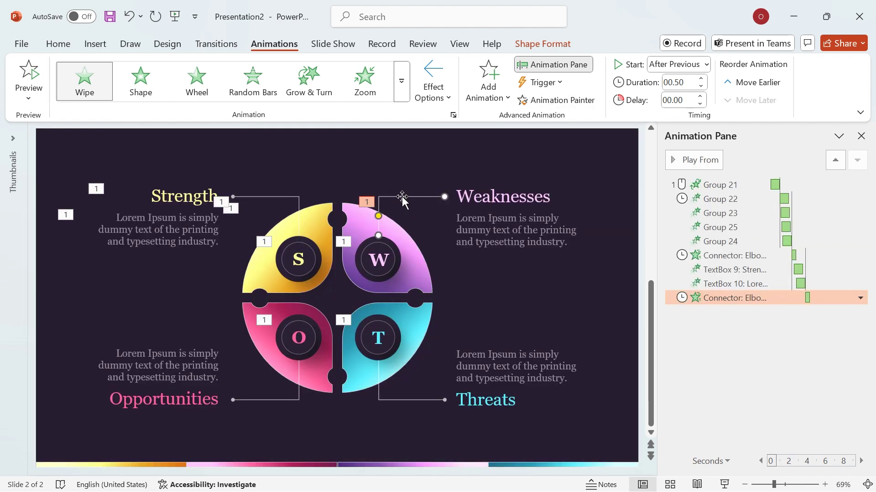
left_click(450, 97)
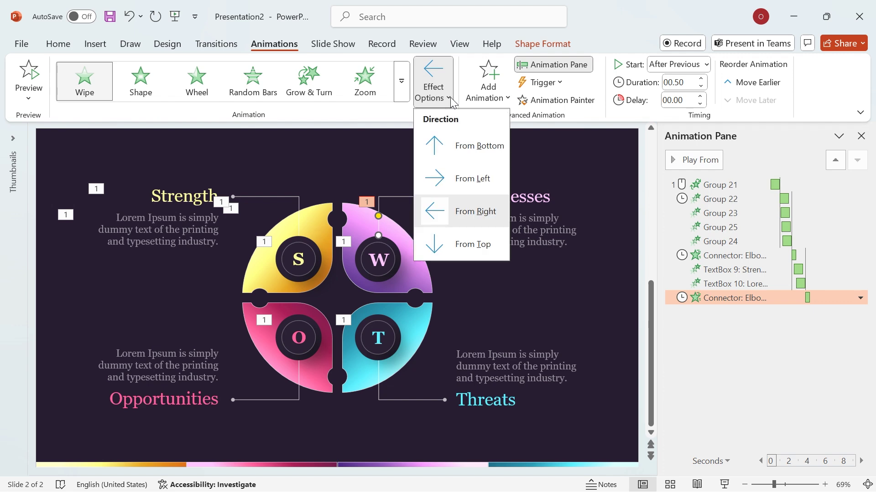
left_click(461, 181)
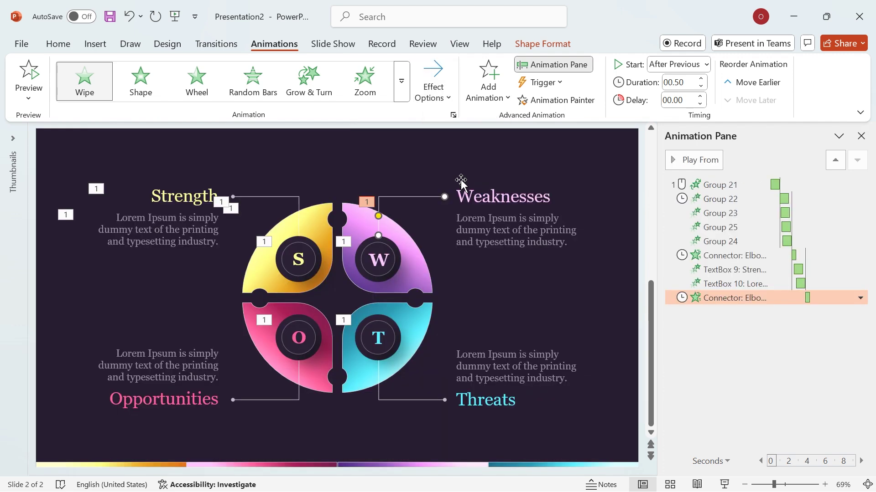
Give the Weaknesses heading a From Right fly-in and its description a 00.50 delay
left_click(173, 184)
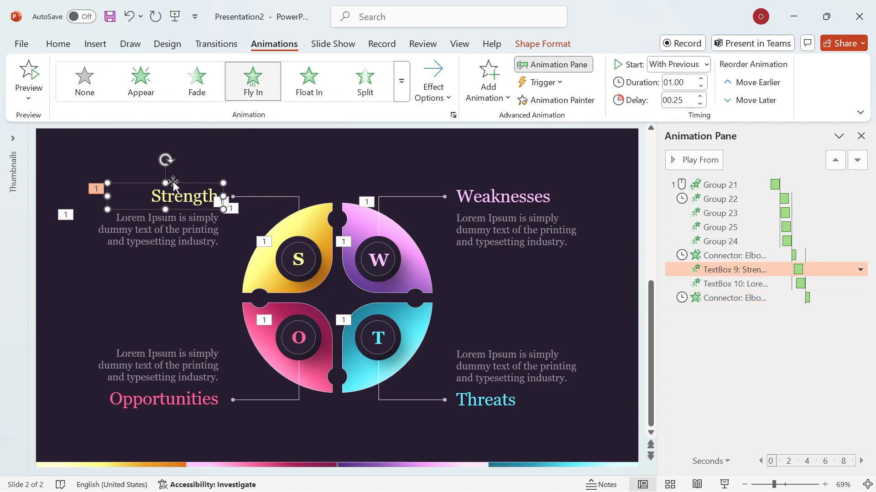
left_click(510, 198)
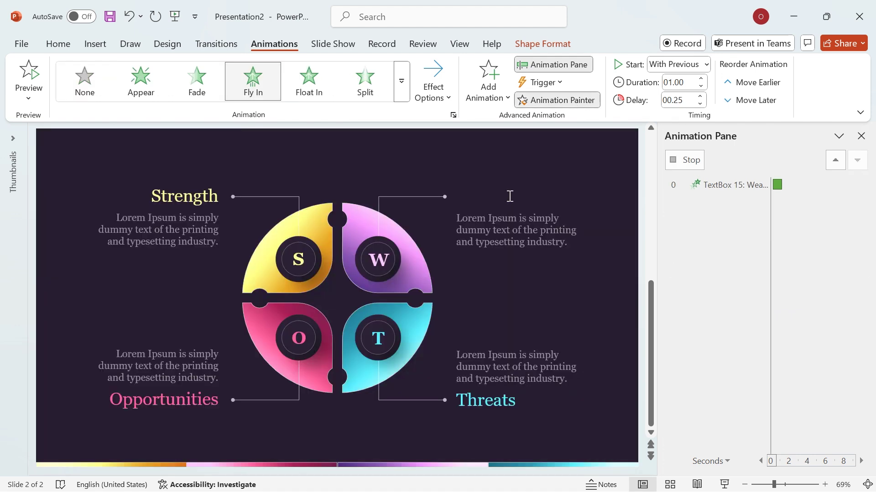
left_click(445, 97)
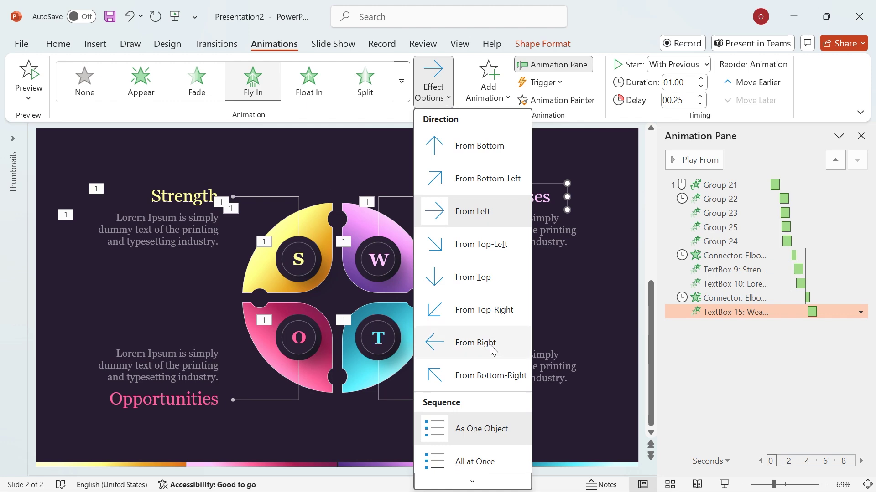
left_click(458, 348)
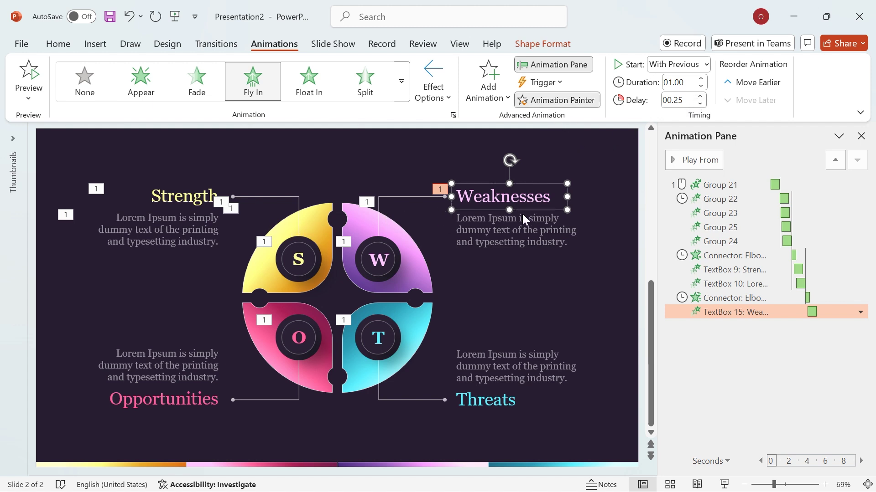
left_click(524, 233)
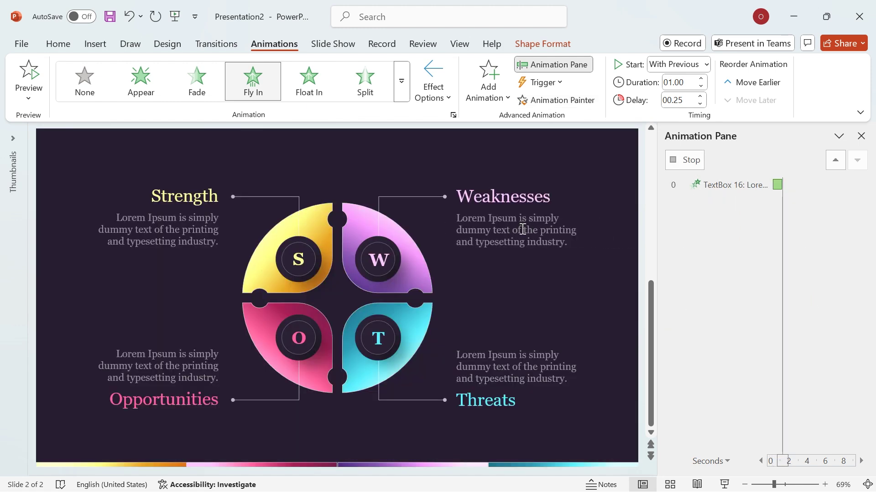
left_click(701, 97)
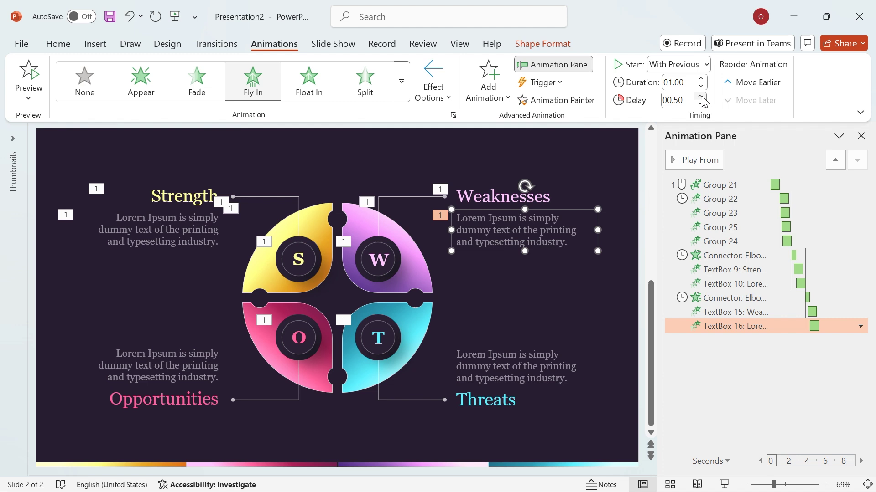
left_click(276, 198)
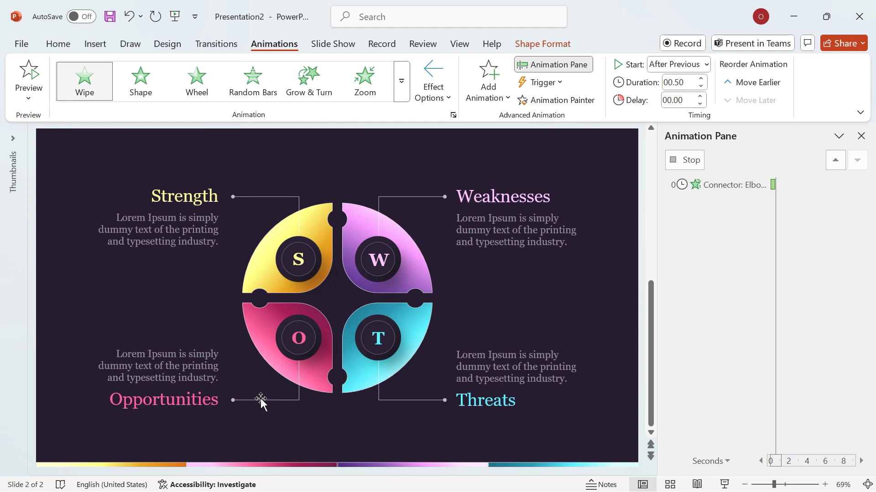
left_click(204, 181)
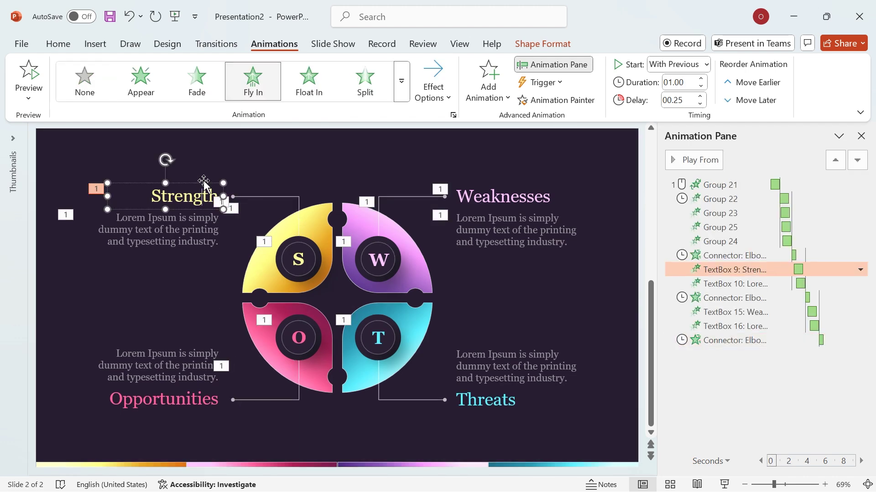
Paint fly-ins onto the Opportunities heading and description, and the Weaknesses wipe onto the Threats connector
left_click(164, 393)
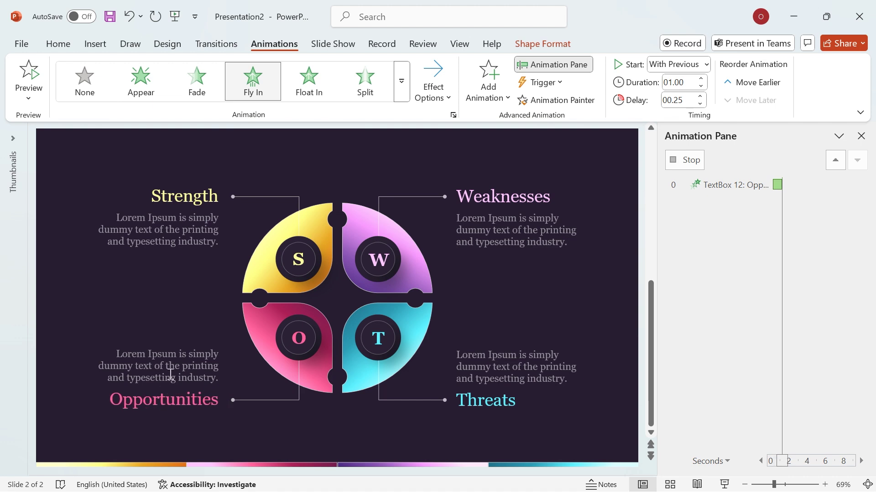
left_click(183, 248)
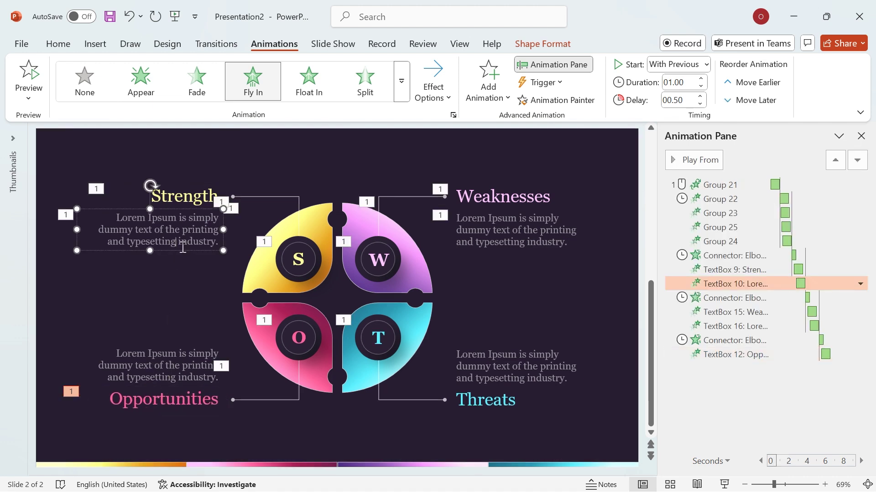
left_click(554, 101)
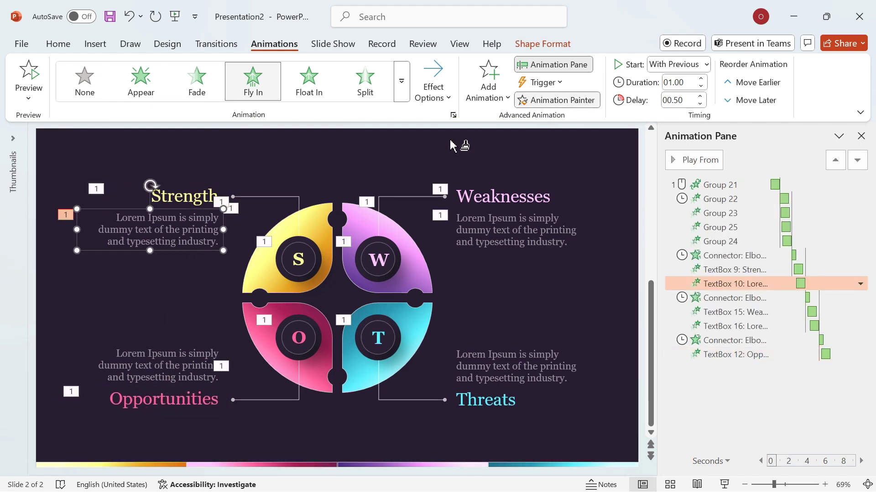
left_click(173, 351)
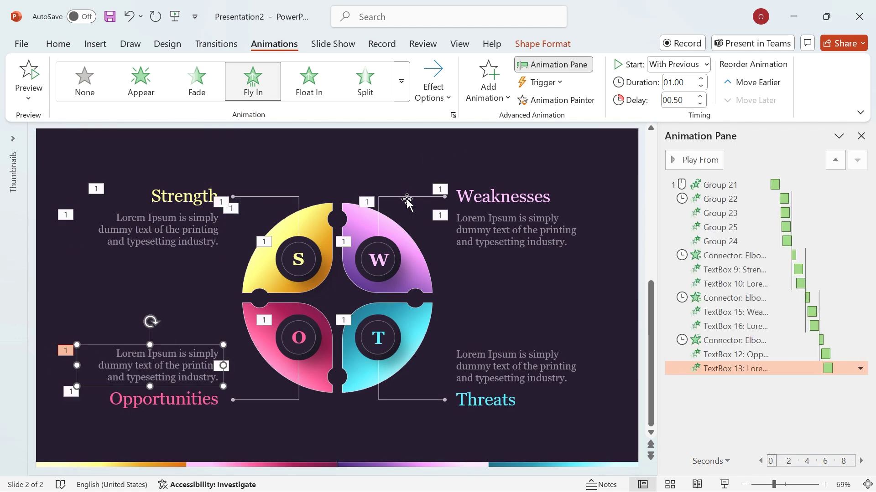
left_click(406, 198)
left_click(554, 101)
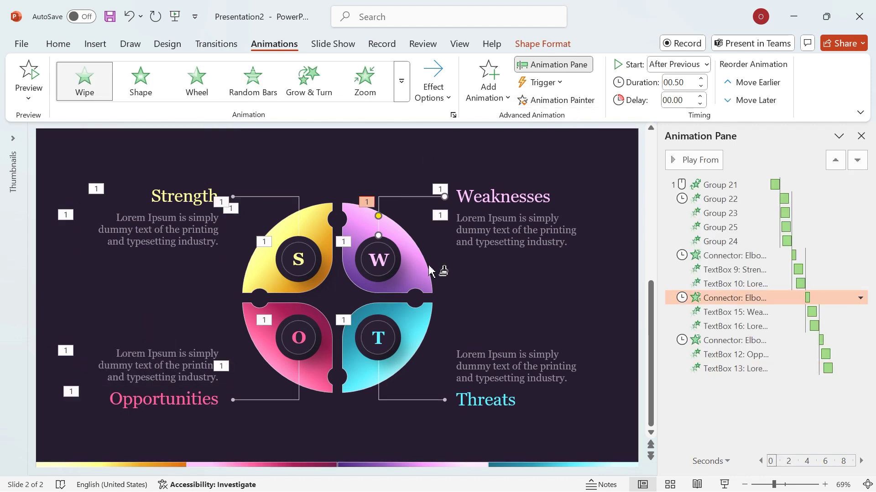
left_click(401, 400)
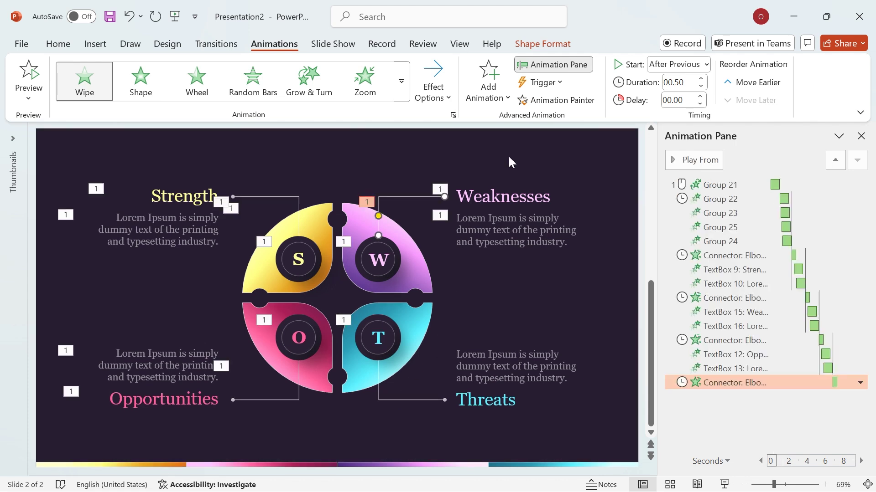
Copy the Weaknesses heading and description animations to the Threats items, then close the Animation Pane
left_click(500, 197)
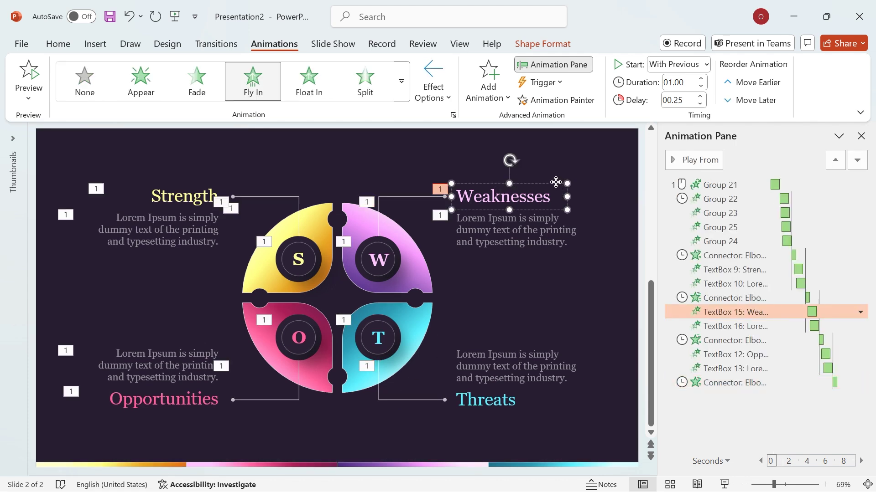
left_click(559, 103)
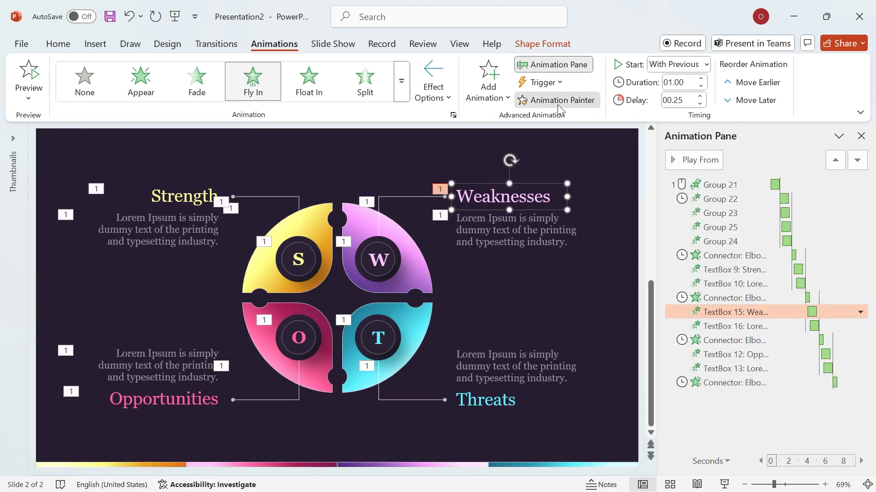
left_click(483, 407)
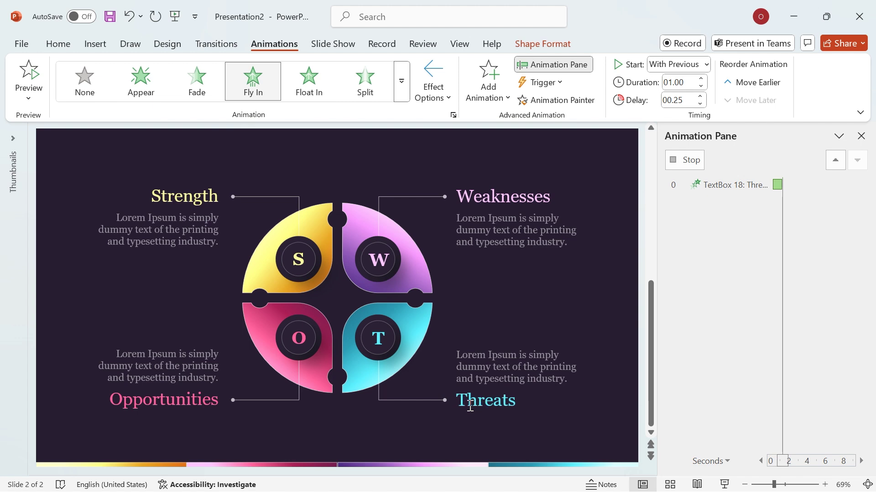
left_click(502, 235)
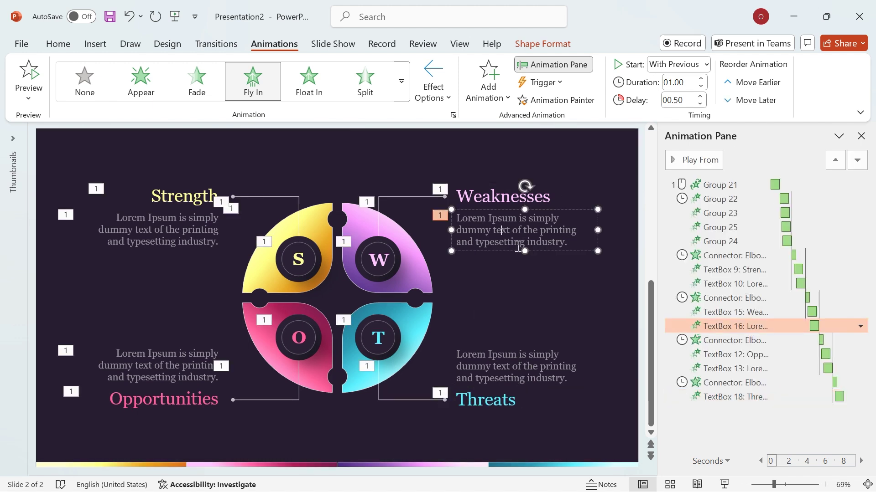
left_click(510, 364)
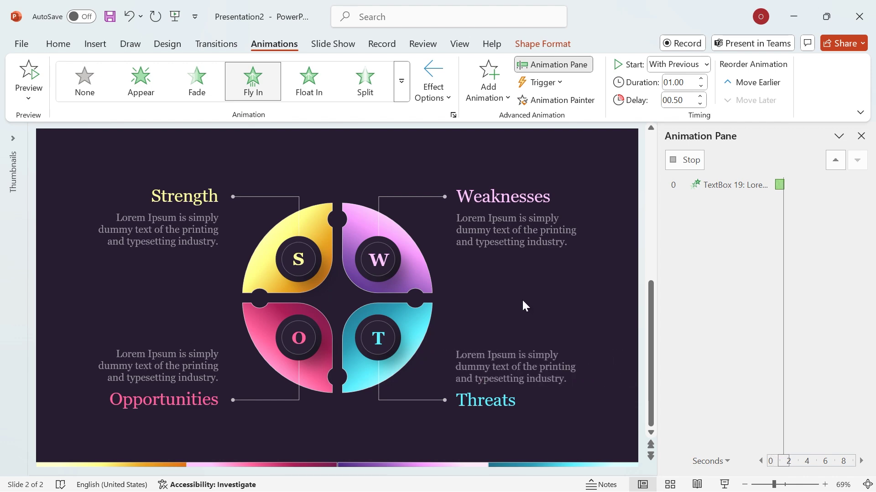
left_click(866, 137)
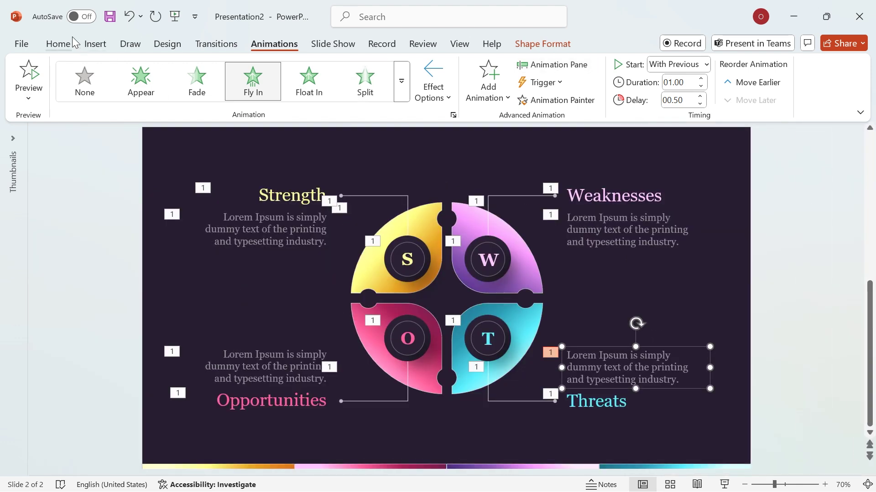
left_click(68, 42)
Deselect the Threats description text box
left_click(71, 193)
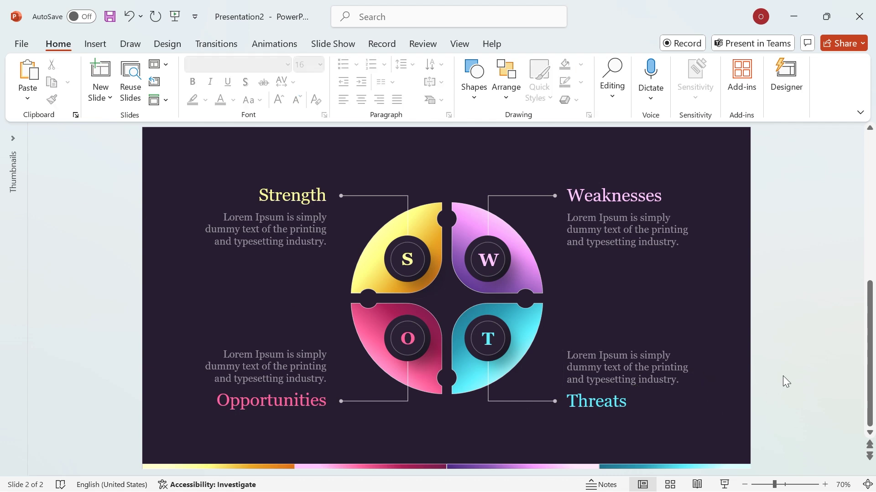